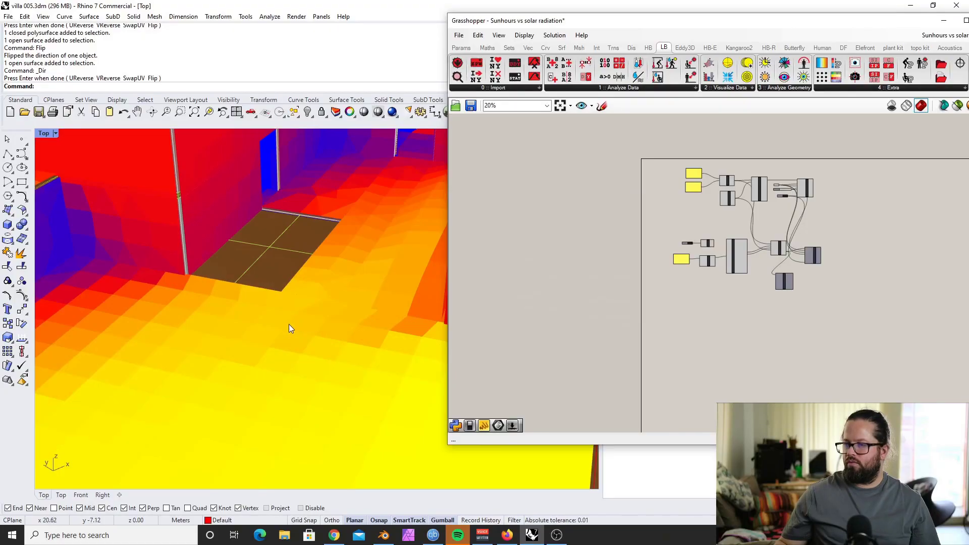
Examine the direct sun hours results on the villa together with the sun path diagram and the hours legend.
scroll(288, 326, down, 10)
scroll(146, 233, up, 4)
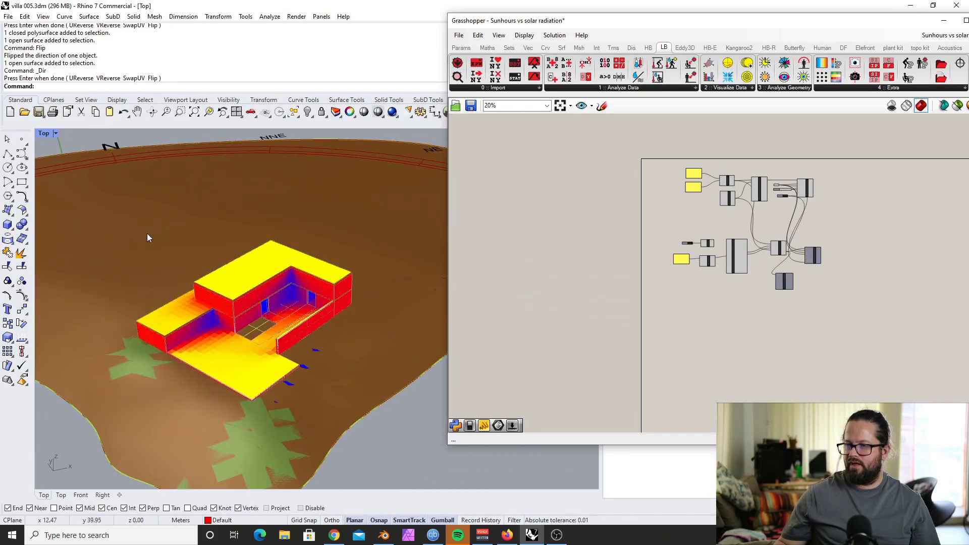
scroll(245, 292, down, 5)
scroll(244, 293, up, 8)
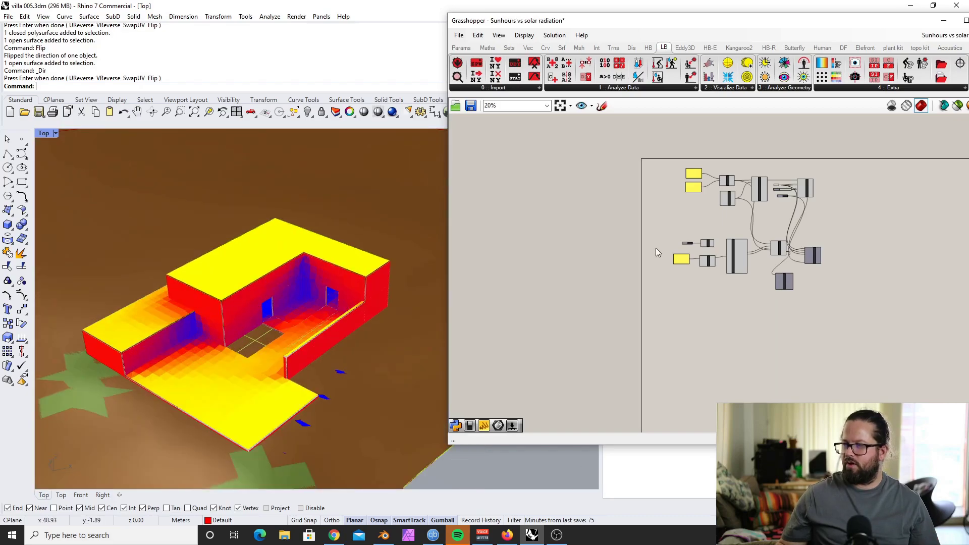
scroll(243, 241, down, 5)
scroll(210, 271, up, 3)
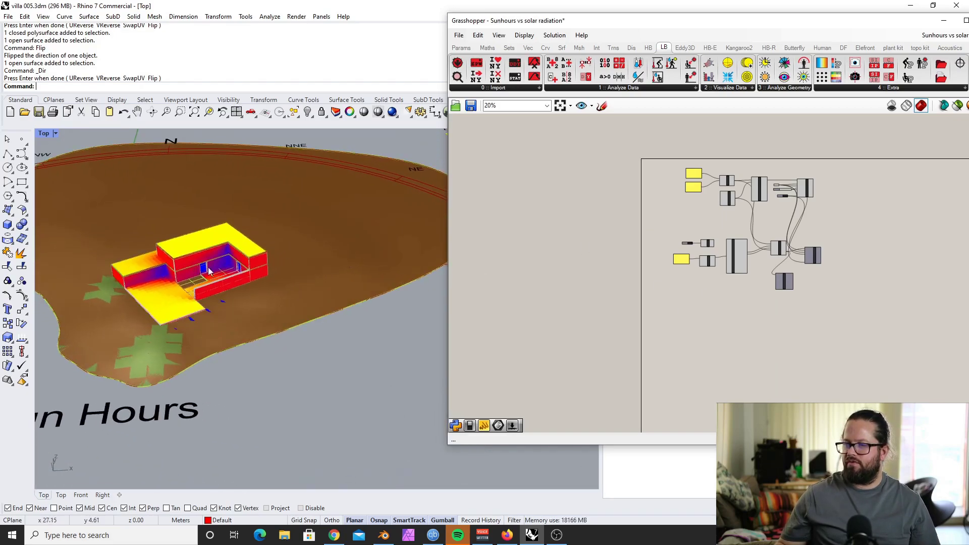
scroll(209, 271, down, 5)
right_drag(209, 271, 176, 317)
scroll(199, 281, down, 5)
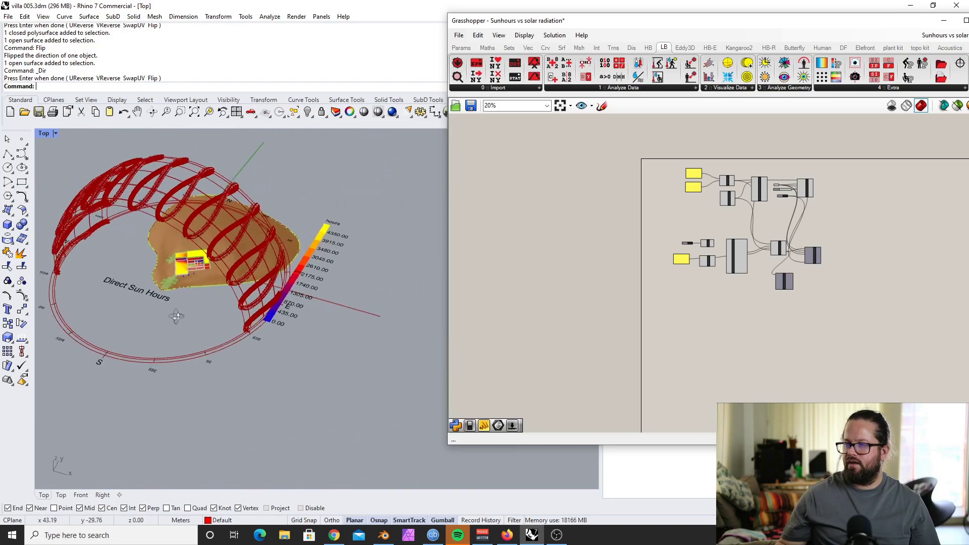
scroll(176, 316, up, 5)
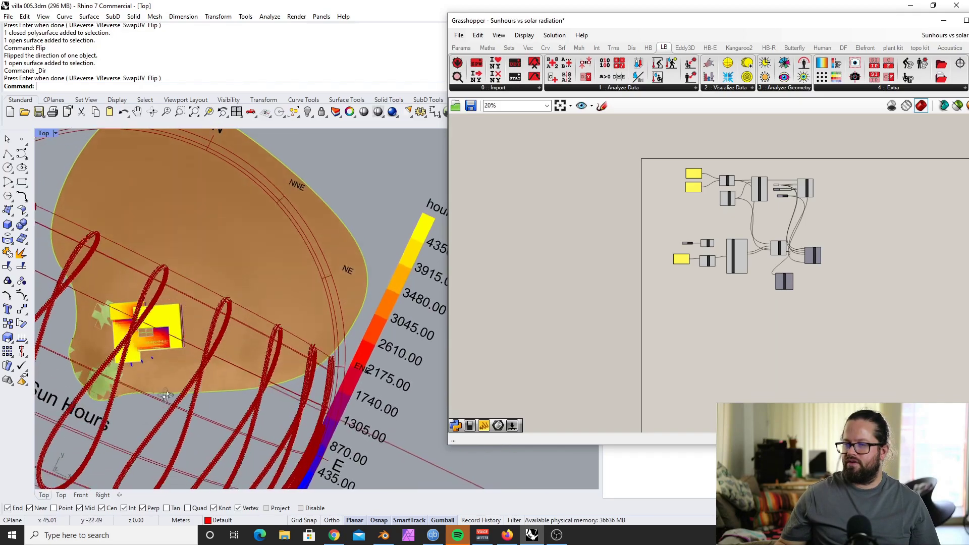
scroll(167, 395, down, 5)
right_drag(129, 222, 269, 329)
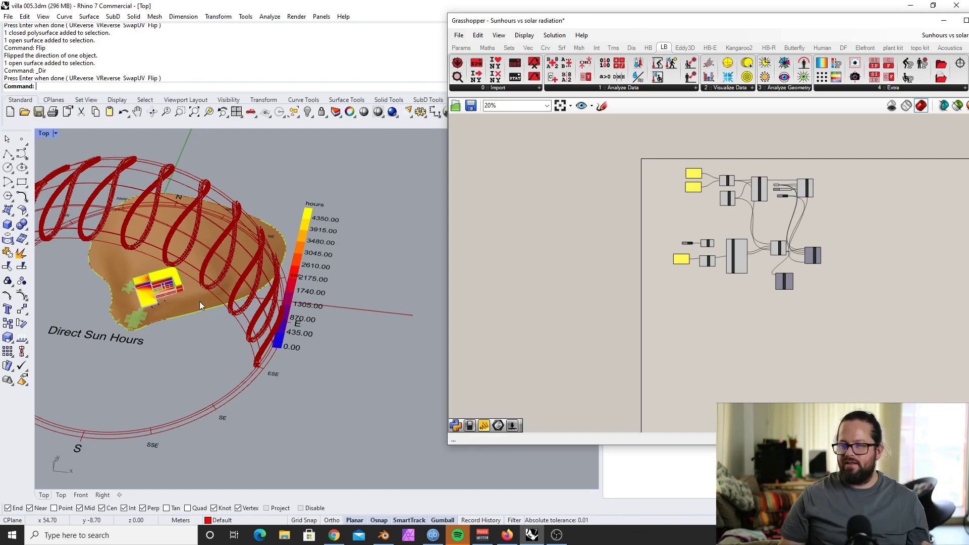
right_drag(199, 302, 209, 296)
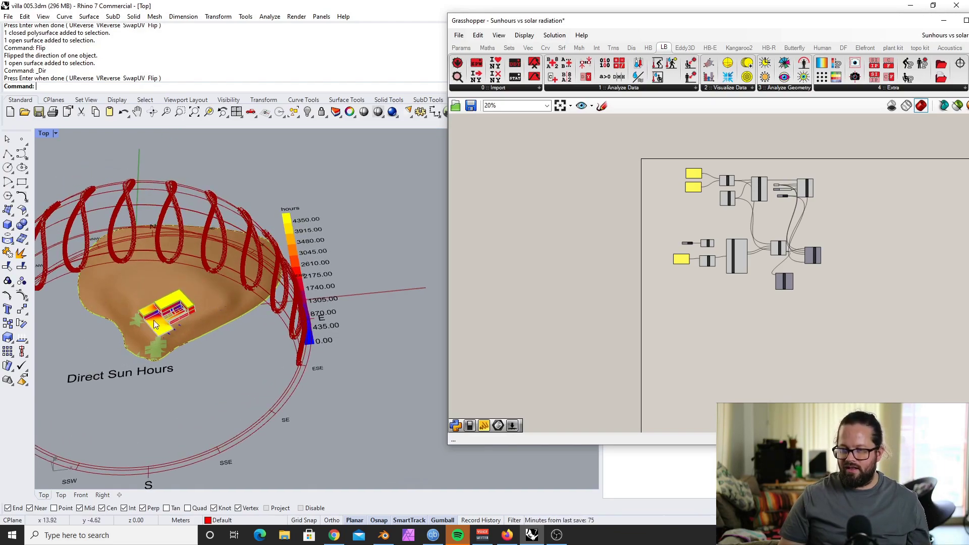
scroll(146, 322, up, 2)
scroll(163, 316, up, 2)
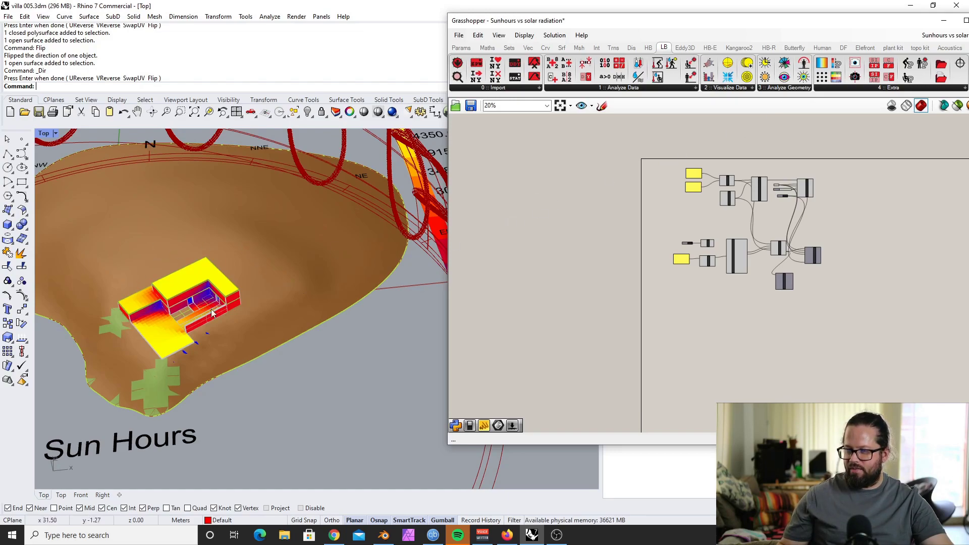
Delete the existing DirectSunHours component from the unnamed definition to leave an empty canvas.
click(770, 261)
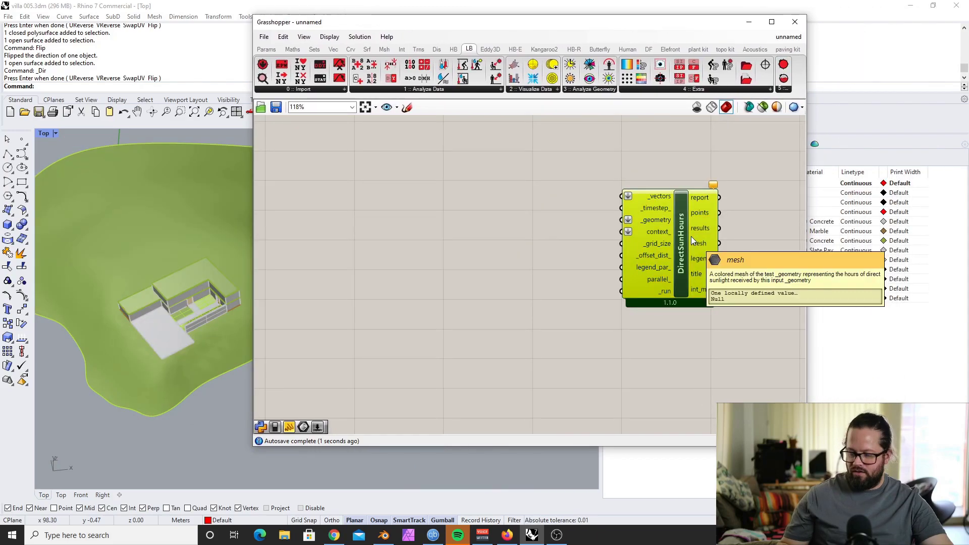
key(Delete)
scroll(651, 221, down, 3)
scroll(633, 226, down, 2)
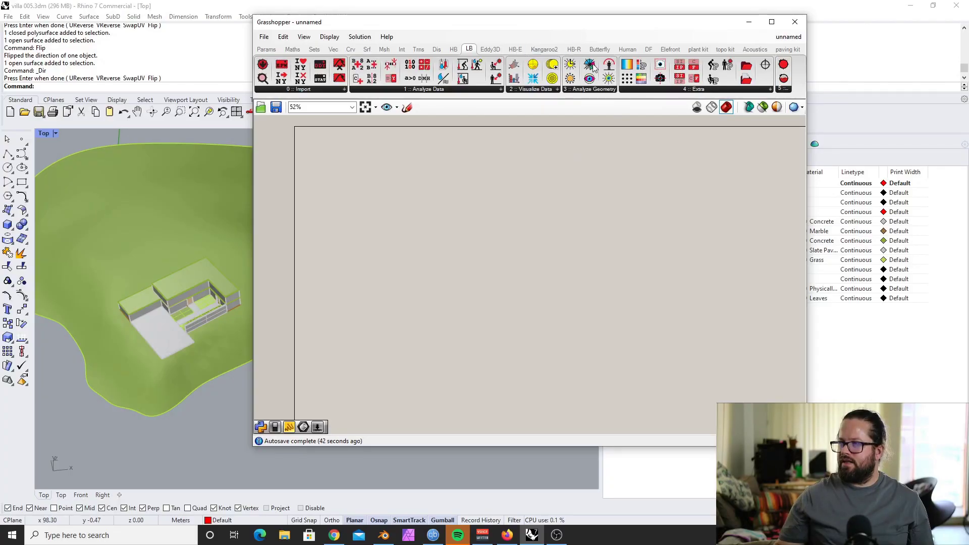
Place an LB Direct Sun Hours component on the empty canvas and adjust its position.
click(588, 90)
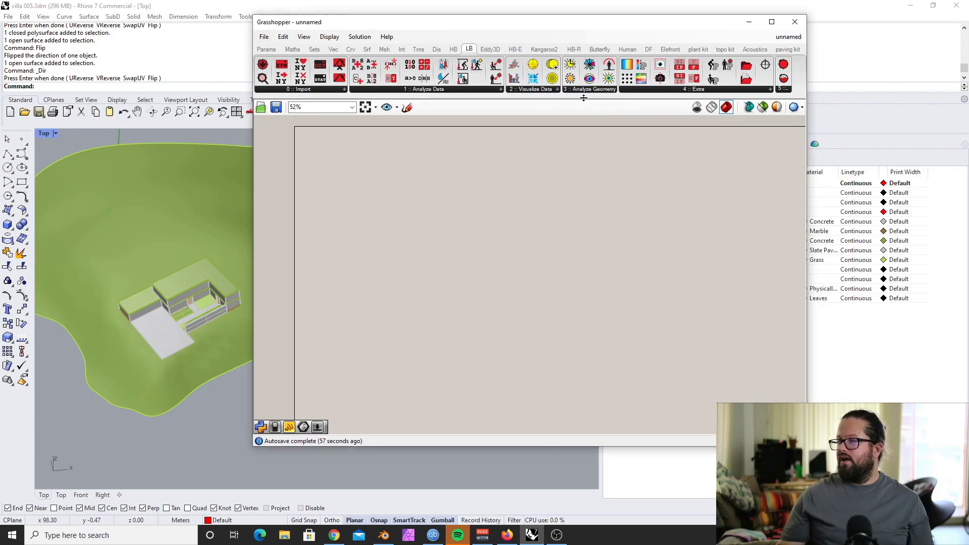
click(600, 91)
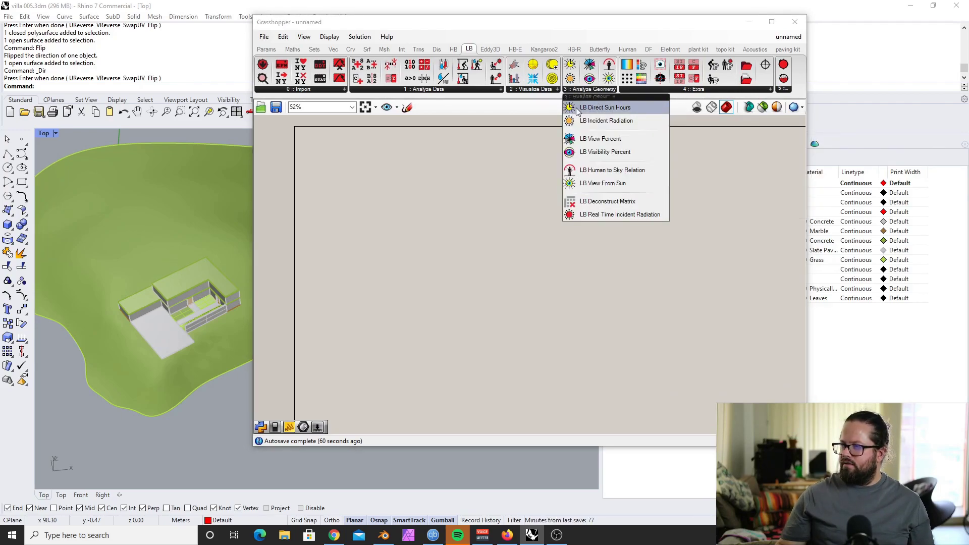
click(610, 110)
click(569, 177)
scroll(572, 158, up, 6)
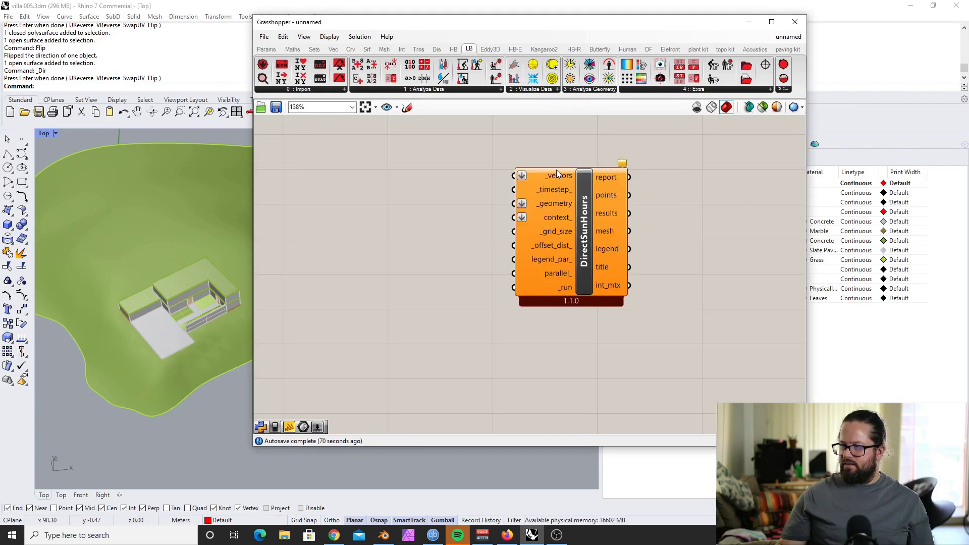
drag(574, 182, 571, 193)
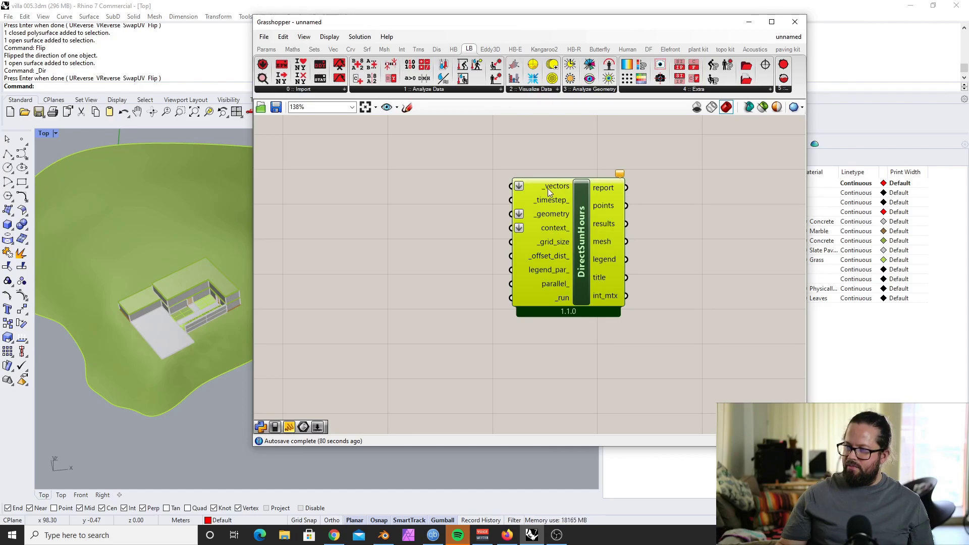
mouse_move(543, 188)
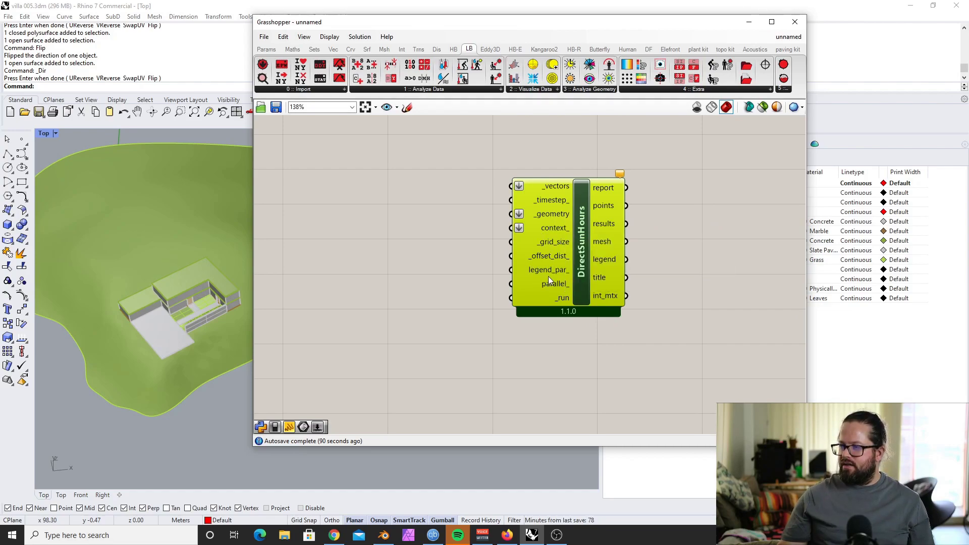
mouse_move(565, 272)
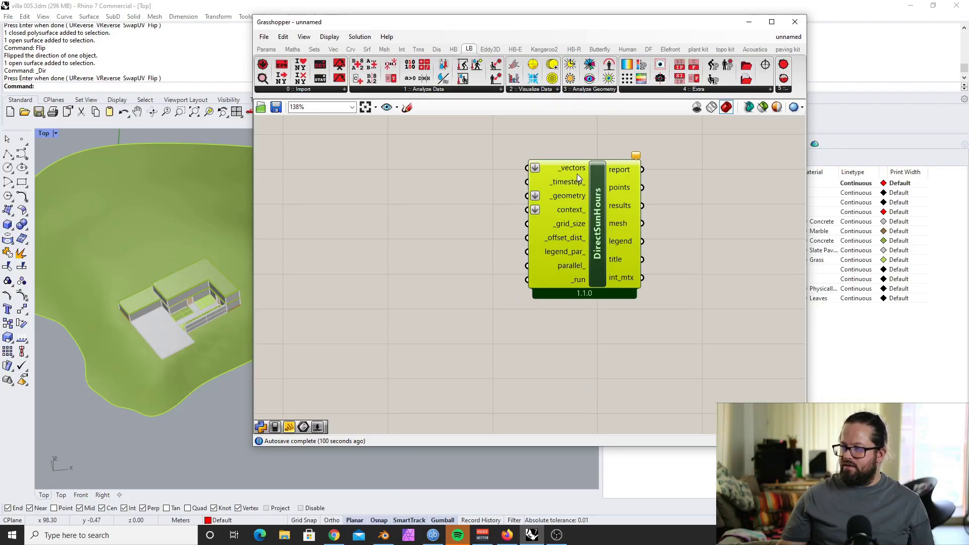
mouse_move(576, 171)
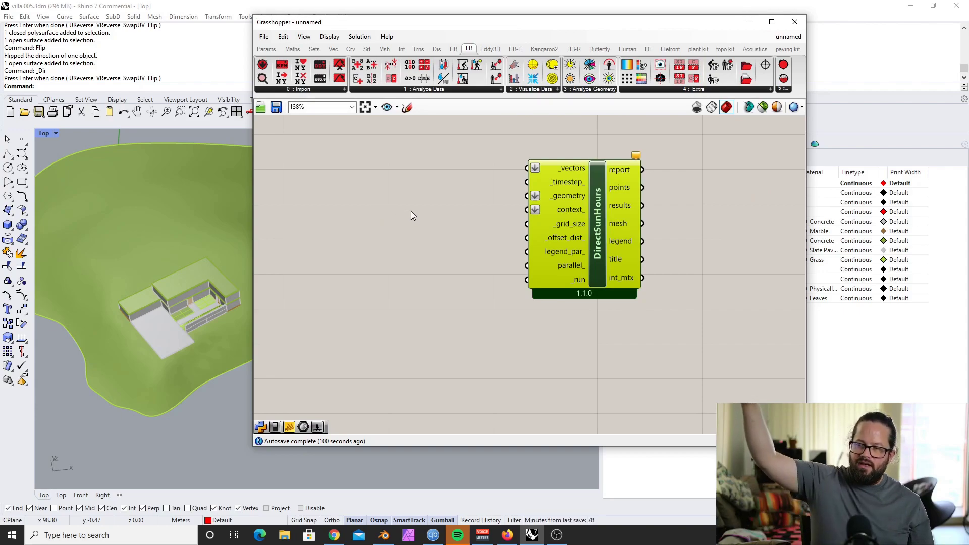
drag(577, 172, 590, 195)
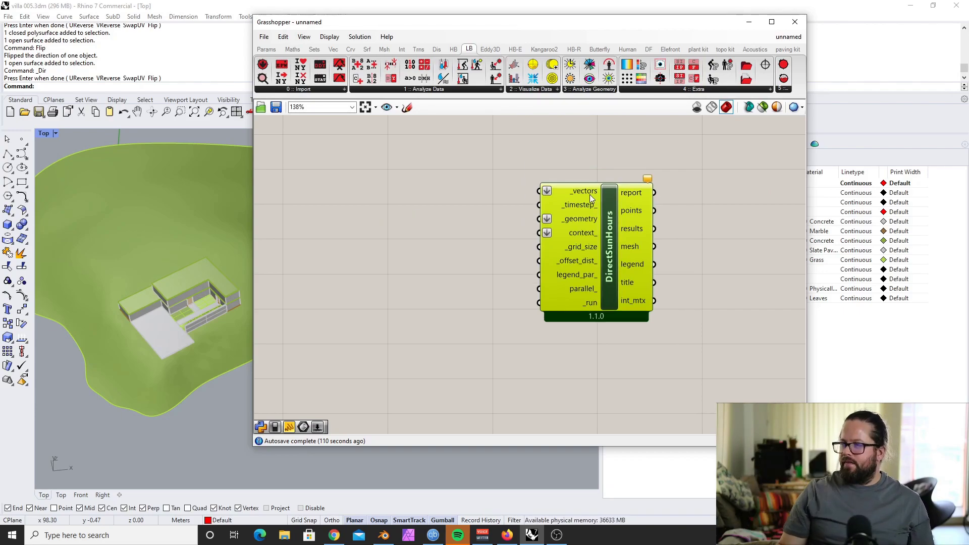
Check what the _vectors input requires and add an LB SunPath component beside the DirectSunHours component.
mouse_move(587, 191)
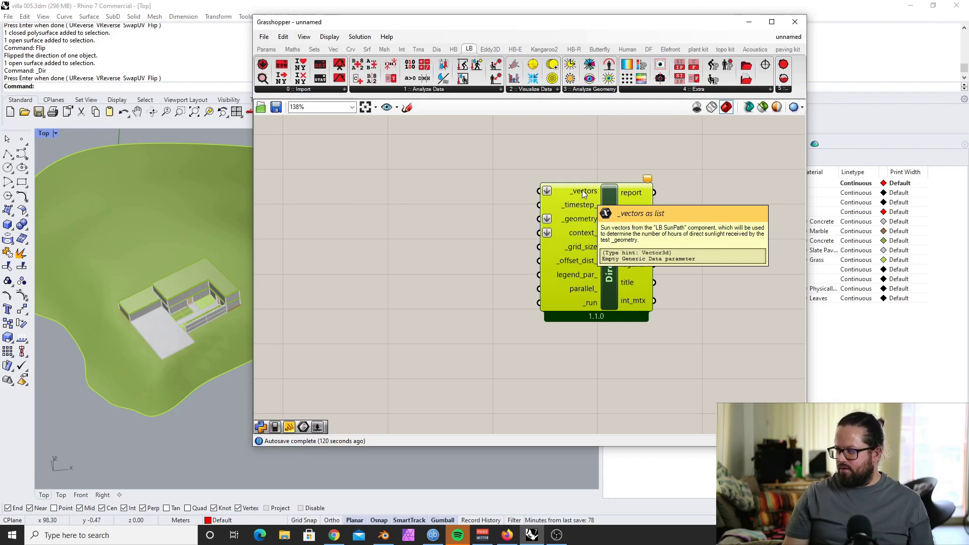
click(457, 119)
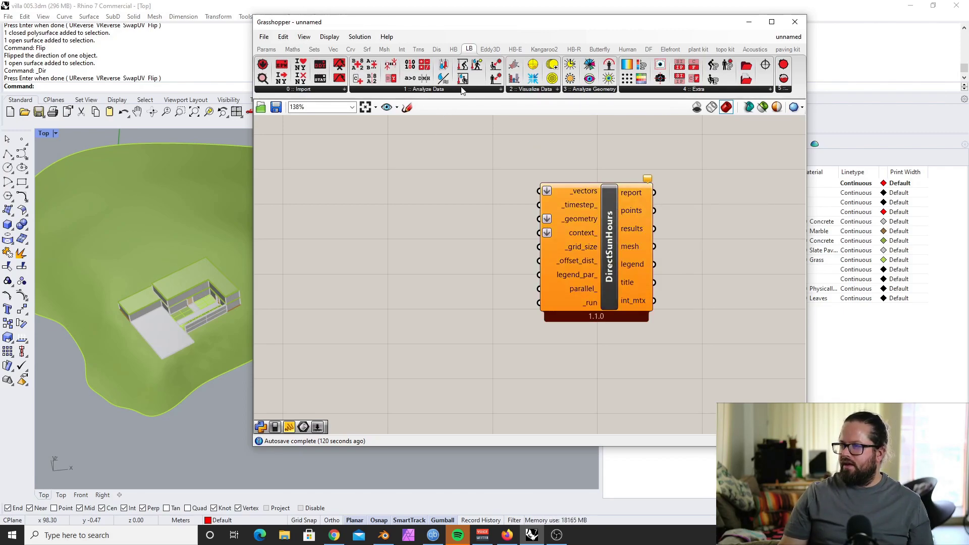
click(462, 91)
double_click(423, 225)
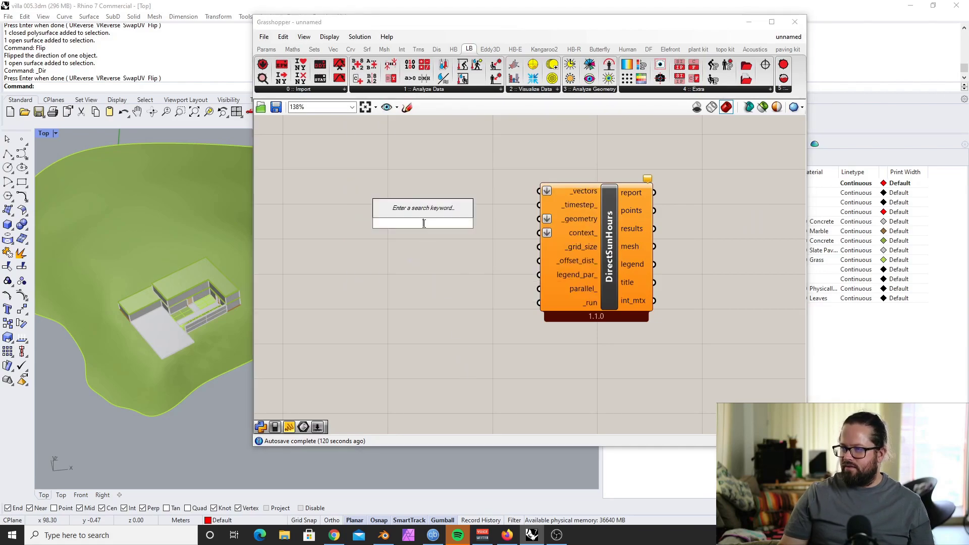
text(sun)
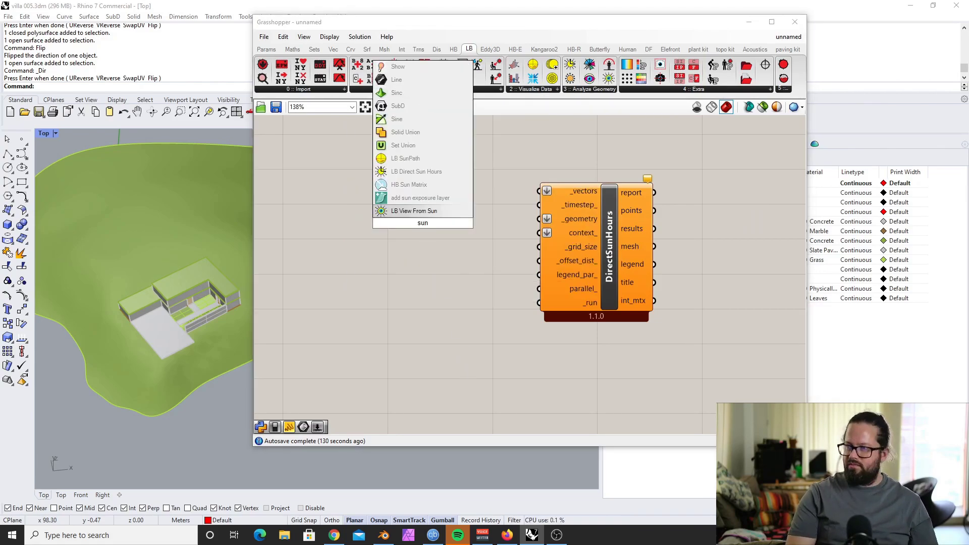
text(path)
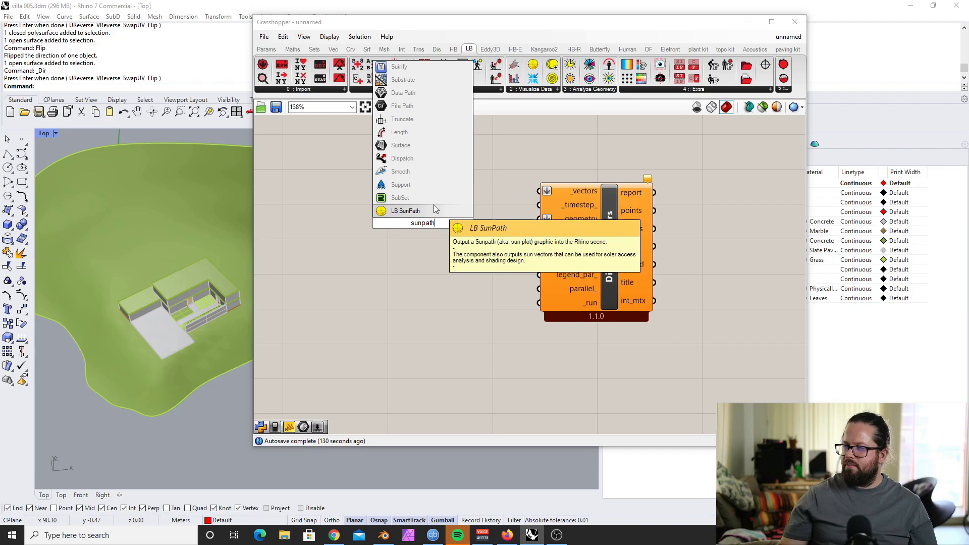
click(402, 211)
click(529, 92)
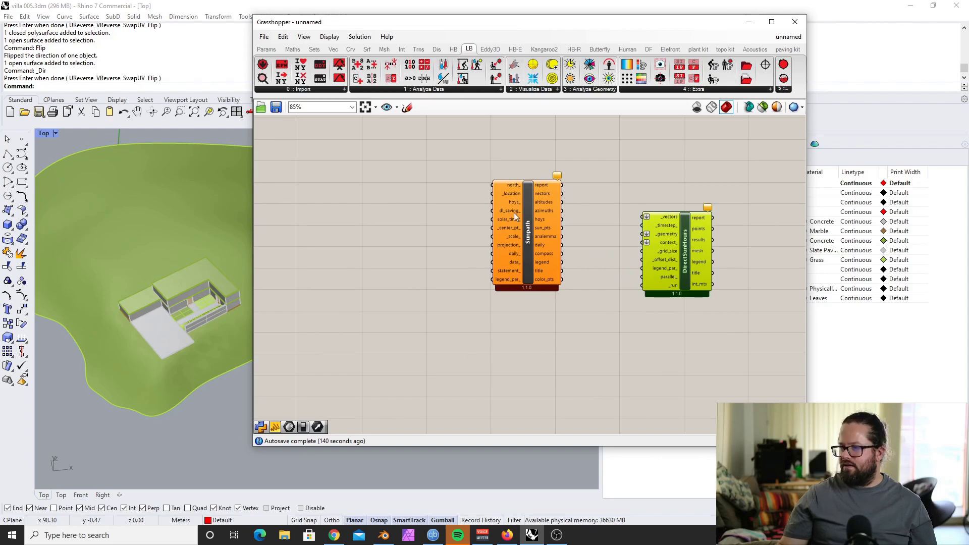
drag(514, 213, 509, 234)
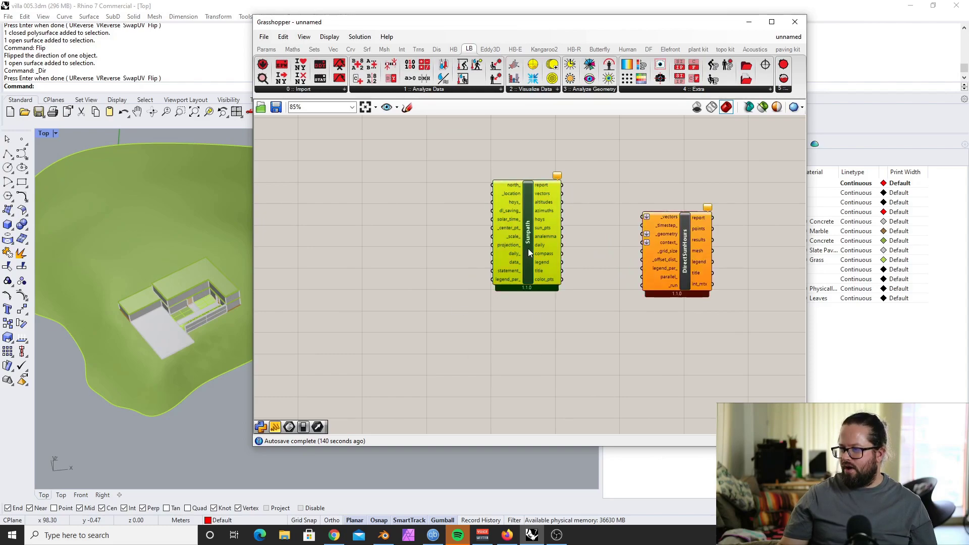
Connect the Sunpath vectors output to the _vectors input of DirectSunHours and space the two components apart.
scroll(595, 249, up, 2)
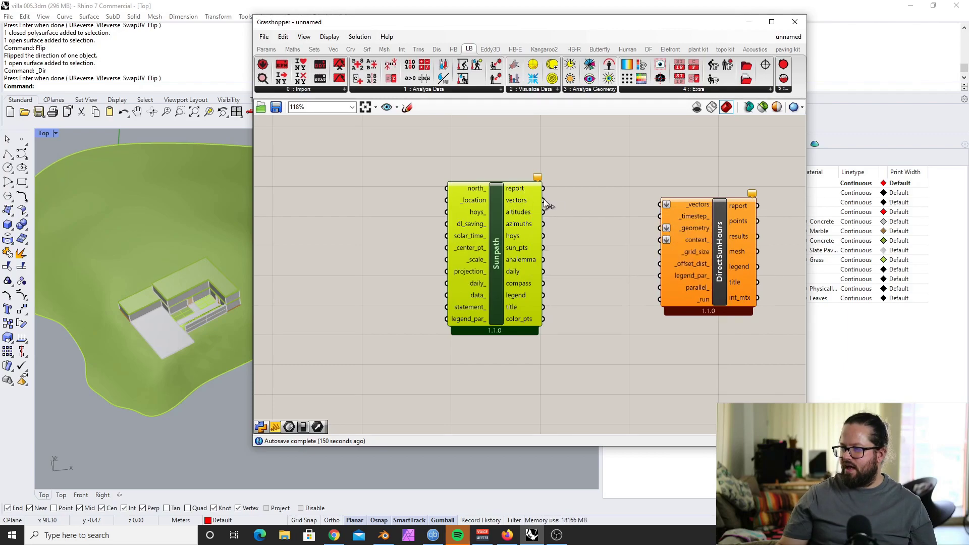
drag(545, 201, 617, 223)
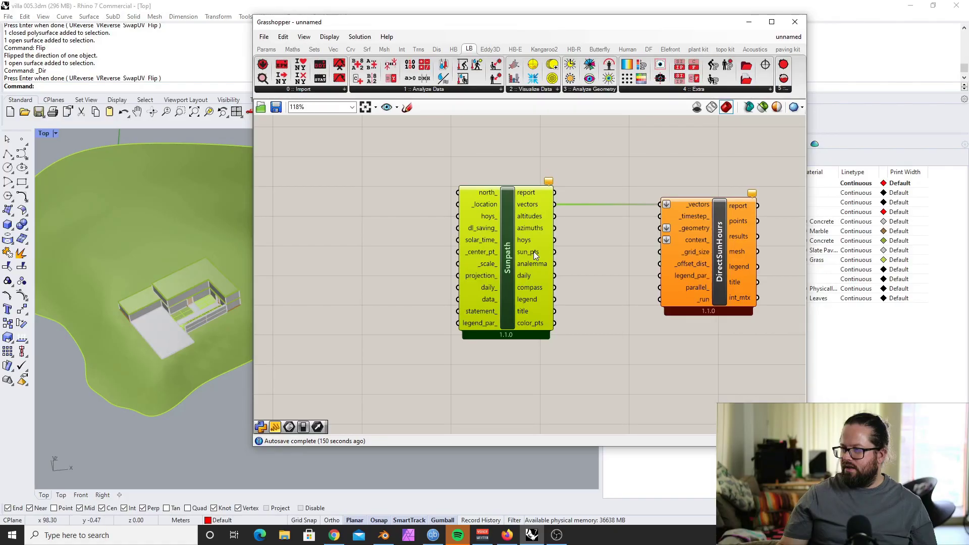
scroll(540, 244, down, 2)
drag(631, 228, 646, 234)
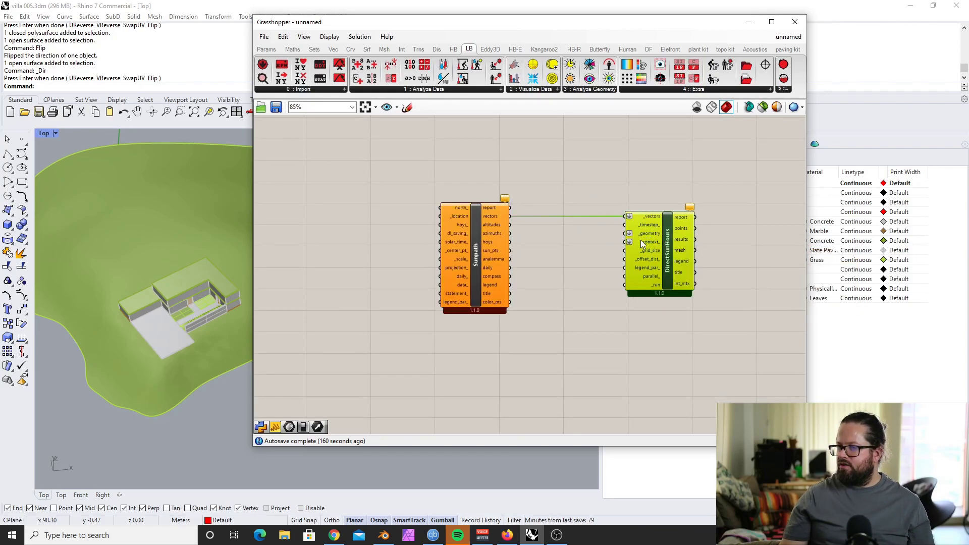
Add a Brep parameter between the two components and connect it to the _geometry input of DirectSunHours.
click(266, 50)
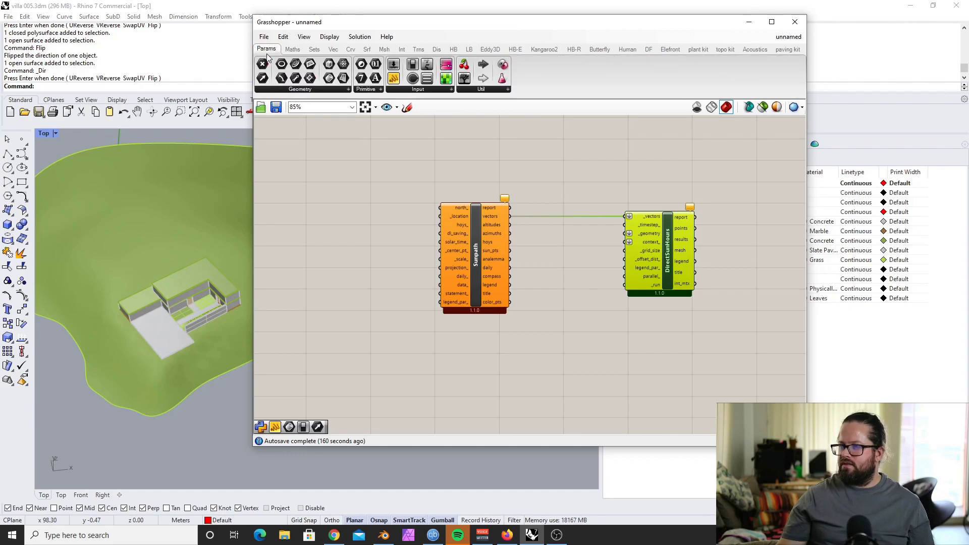
click(328, 80)
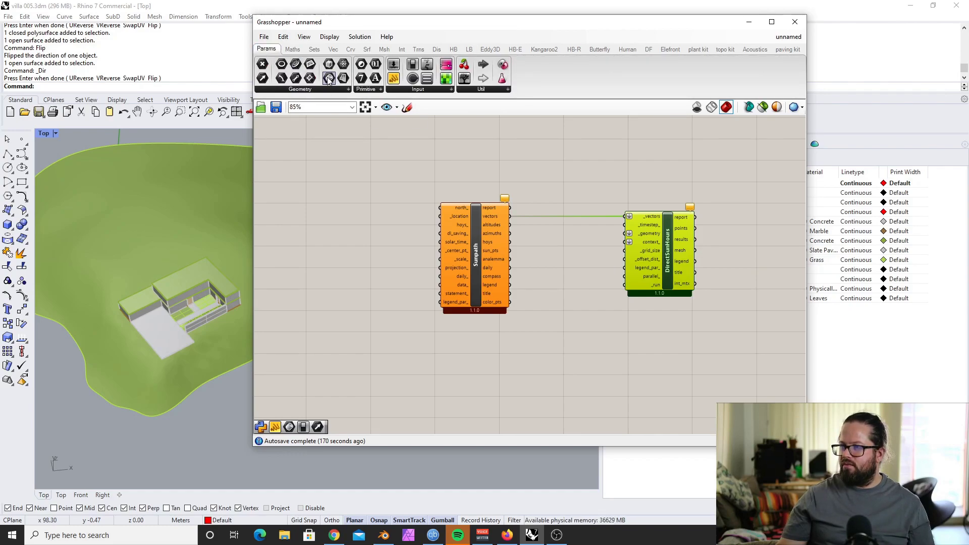
click(567, 258)
drag(648, 263, 654, 263)
drag(578, 258, 652, 234)
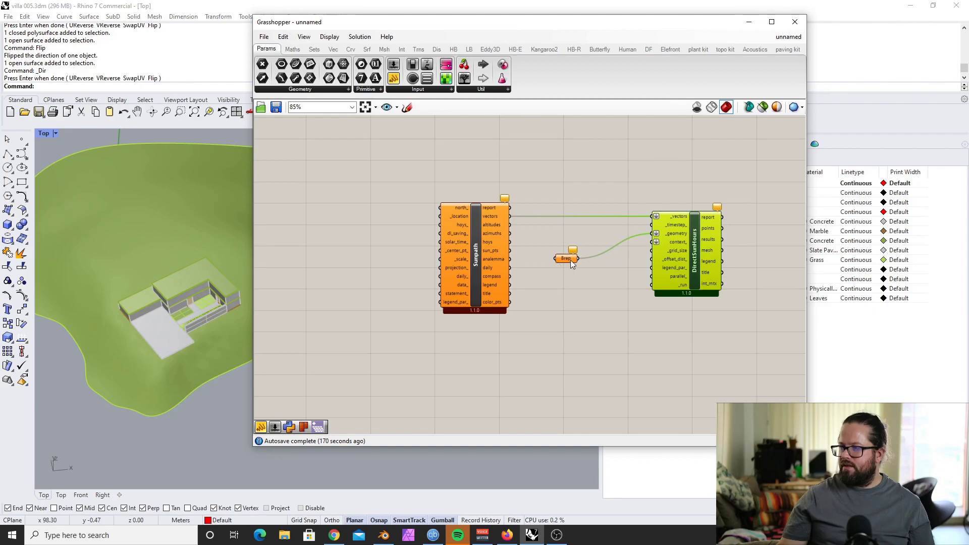
Reference all visible model geometry, including the terrain and the villa, as multiple breps in the Brep parameter.
right_click(577, 253)
click(629, 404)
scroll(283, 293, down, 3)
scroll(283, 293, down, 2)
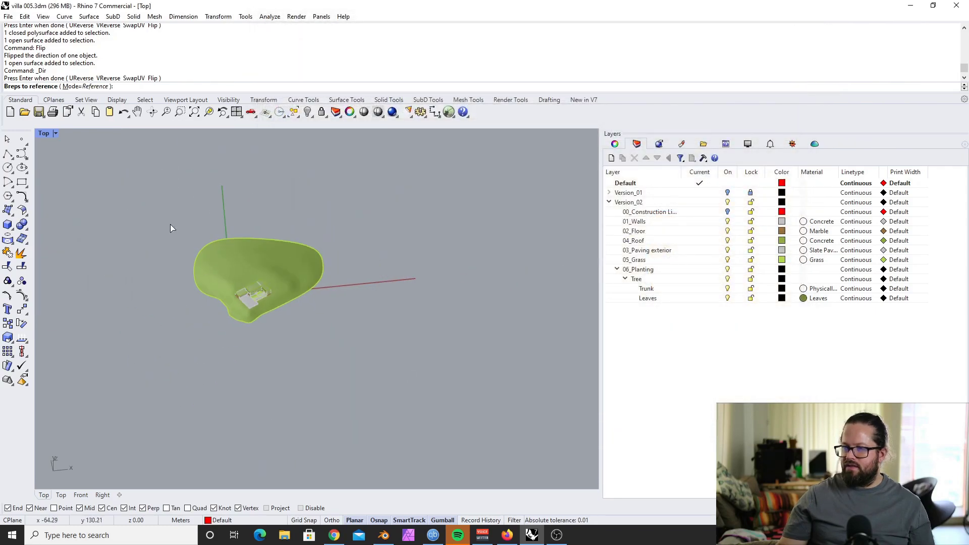
drag(171, 224, 419, 366)
key(Return)
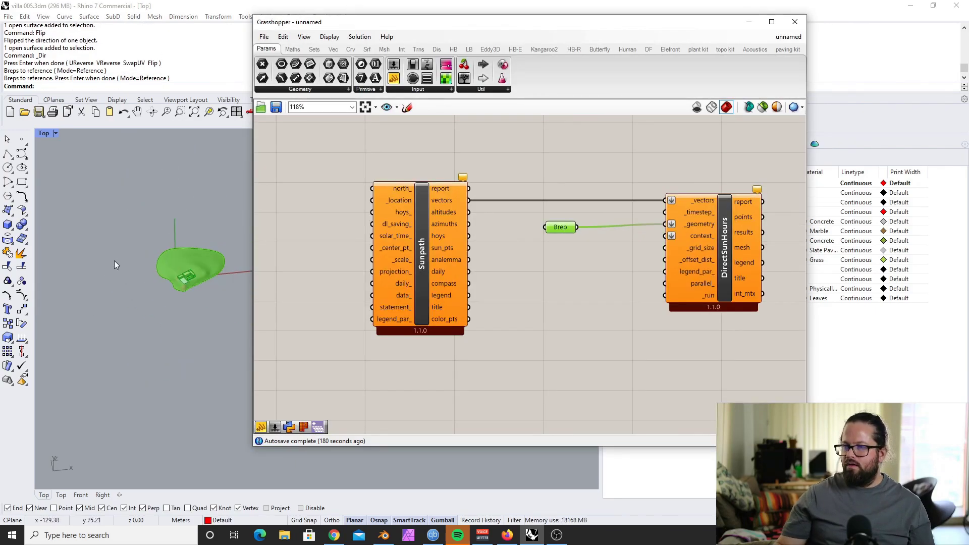
scroll(170, 263, up, 5)
scroll(170, 262, up, 5)
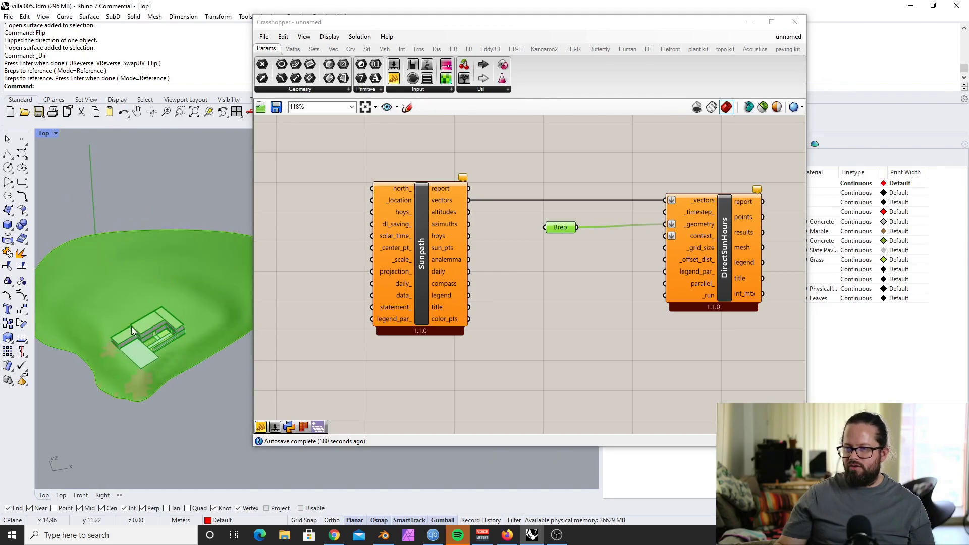
scroll(158, 249, up, 4)
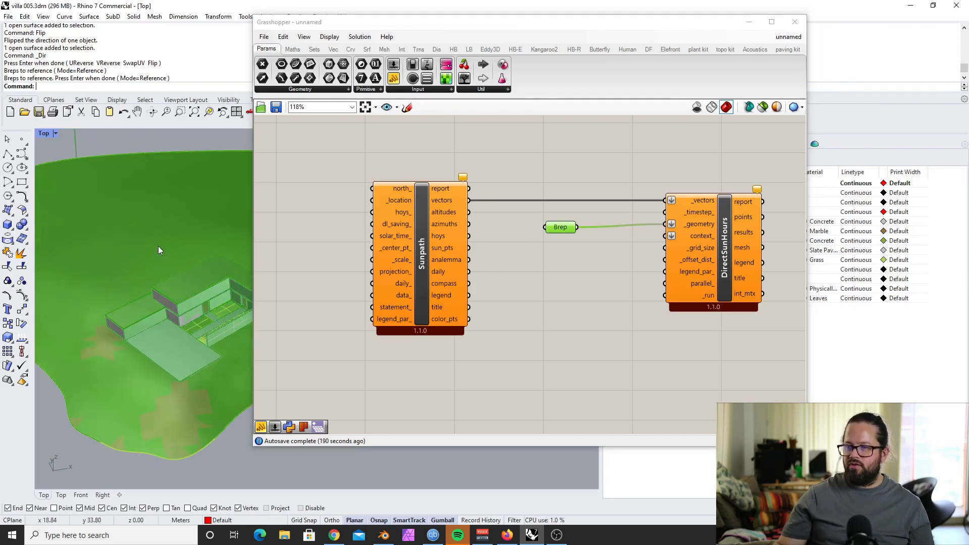
drag(565, 228, 558, 225)
scroll(109, 304, down, 3)
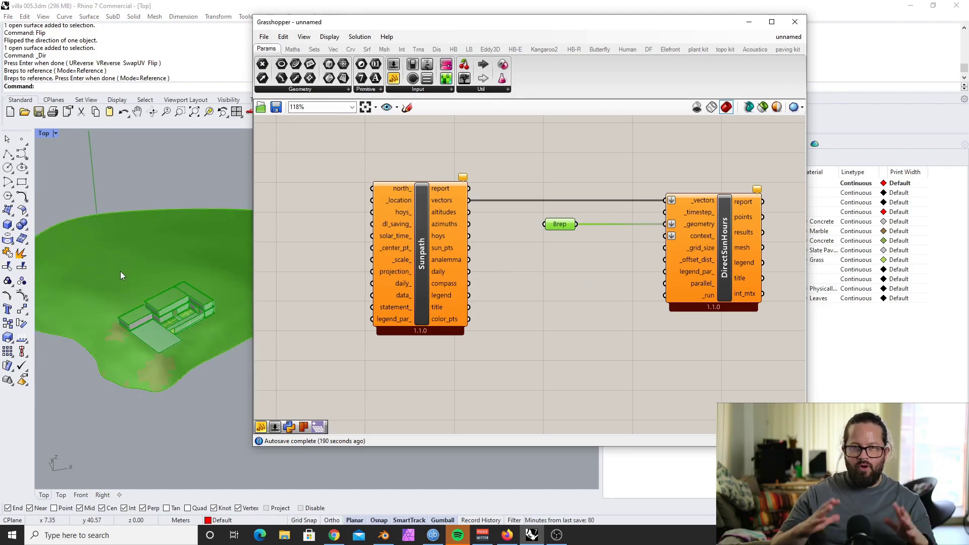
drag(565, 224, 574, 226)
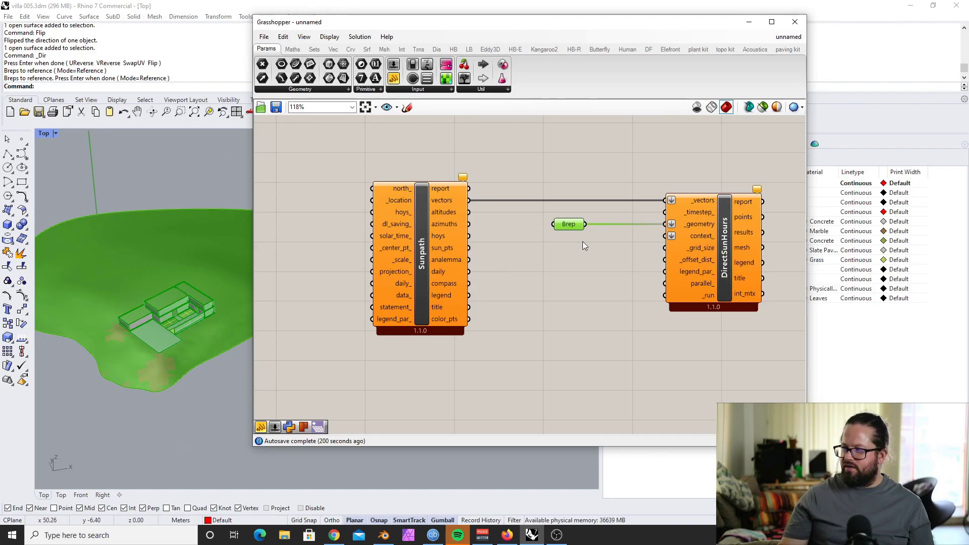
Connect the Brep parameter to the context_ input of DirectSunHours as well and adjust the spacing between the two.
scroll(582, 242, up, 3)
scroll(670, 232, up, 2)
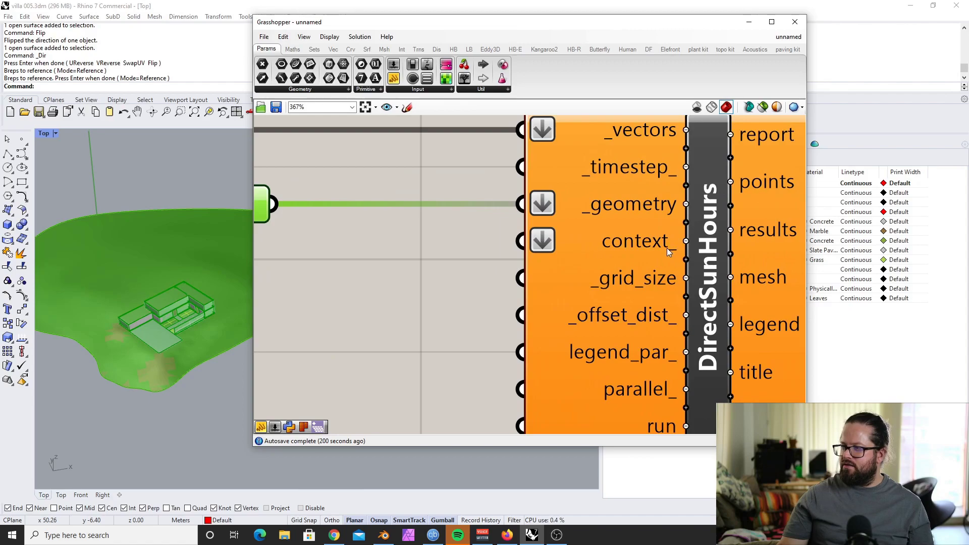
scroll(631, 248, down, 2)
scroll(631, 248, down, 3)
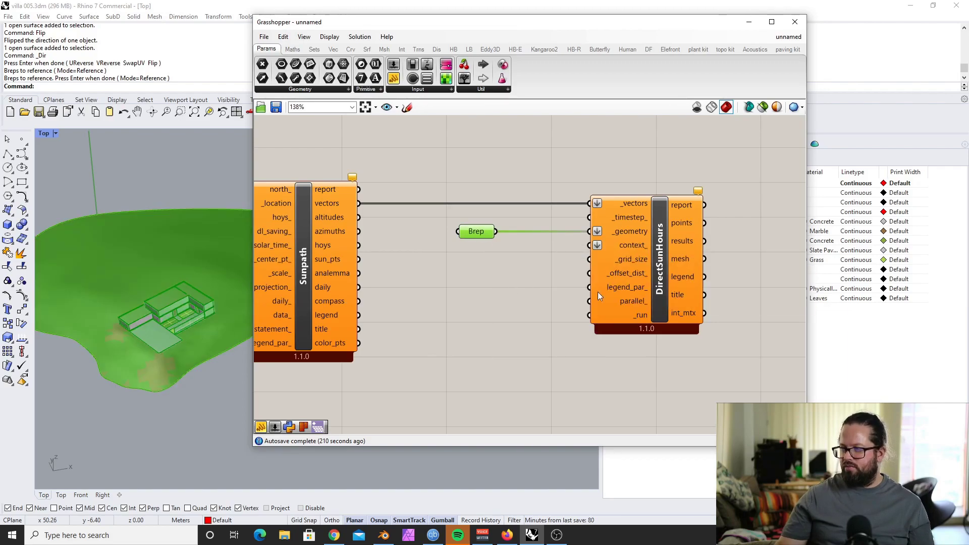
drag(473, 237, 480, 237)
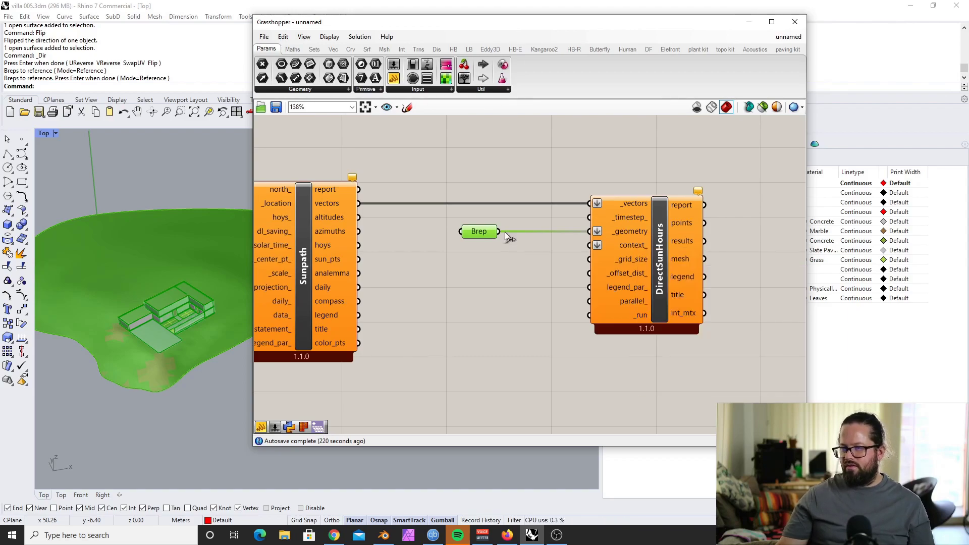
drag(501, 231, 536, 251)
drag(477, 233, 479, 232)
mouse_move(503, 232)
mouse_down()
mouse_move(584, 255)
mouse_move(589, 245)
mouse_move(488, 237)
mouse_up()
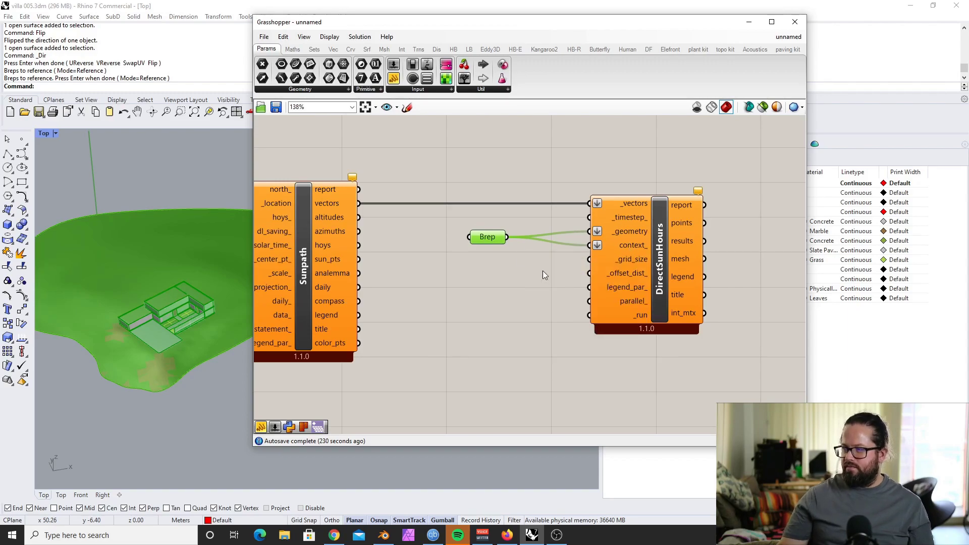
mouse_move(492, 243)
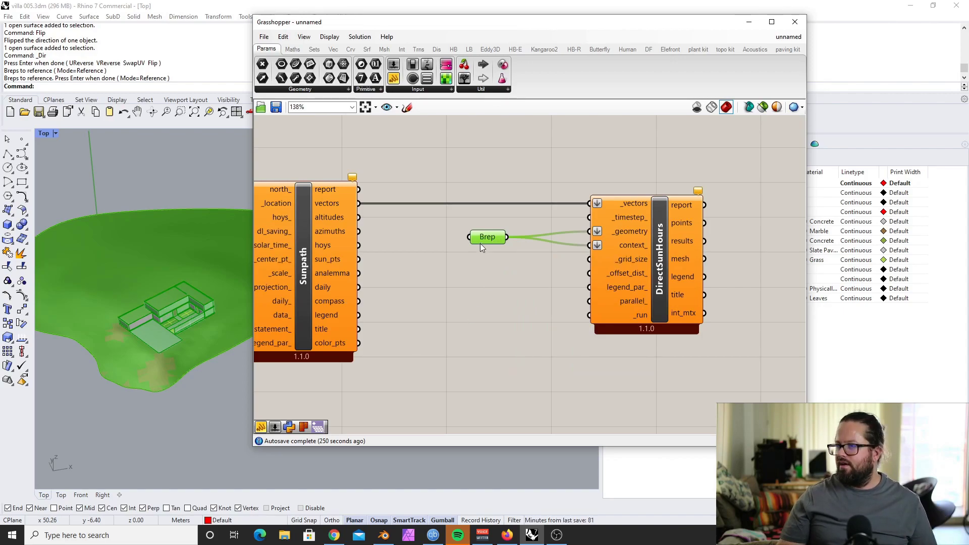
drag(494, 236, 487, 245)
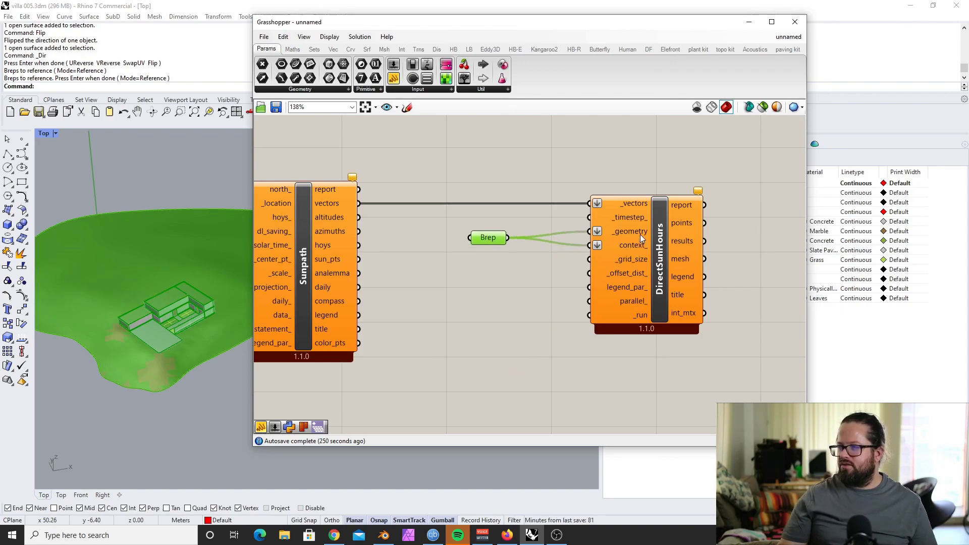
mouse_move(495, 242)
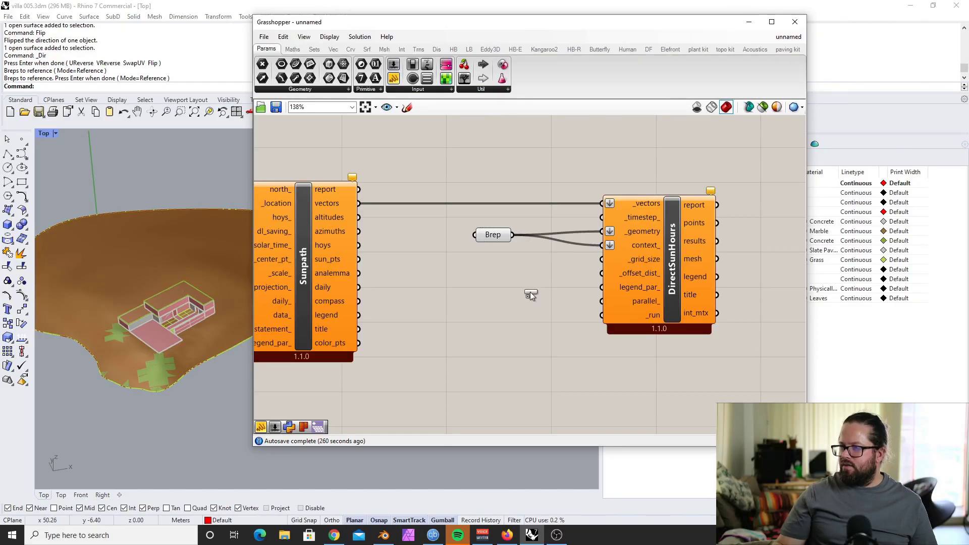
Add a number slider below the Brep parameter and configure it for integer values with a maximum of 10.
drag(530, 292, 496, 284)
click(410, 286)
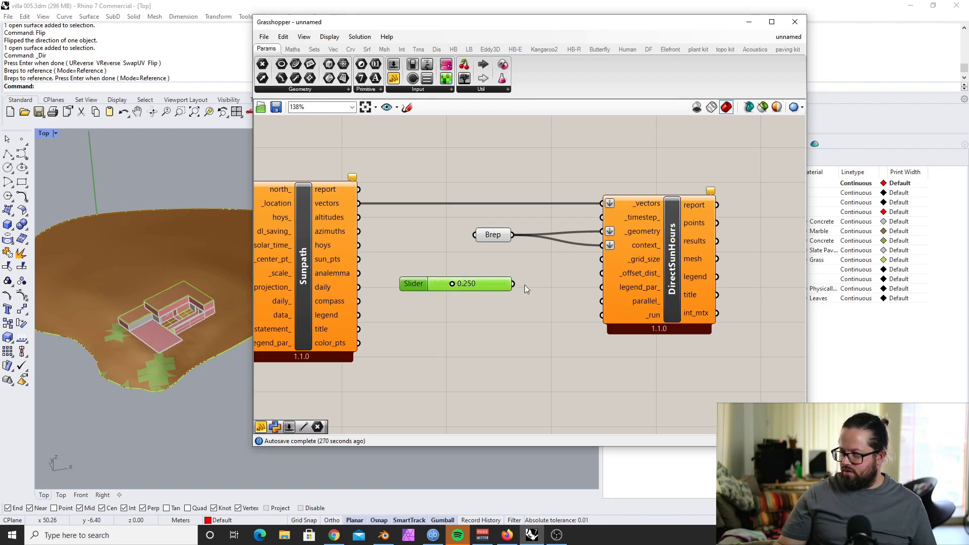
click(525, 285)
click(410, 283)
double_click(410, 283)
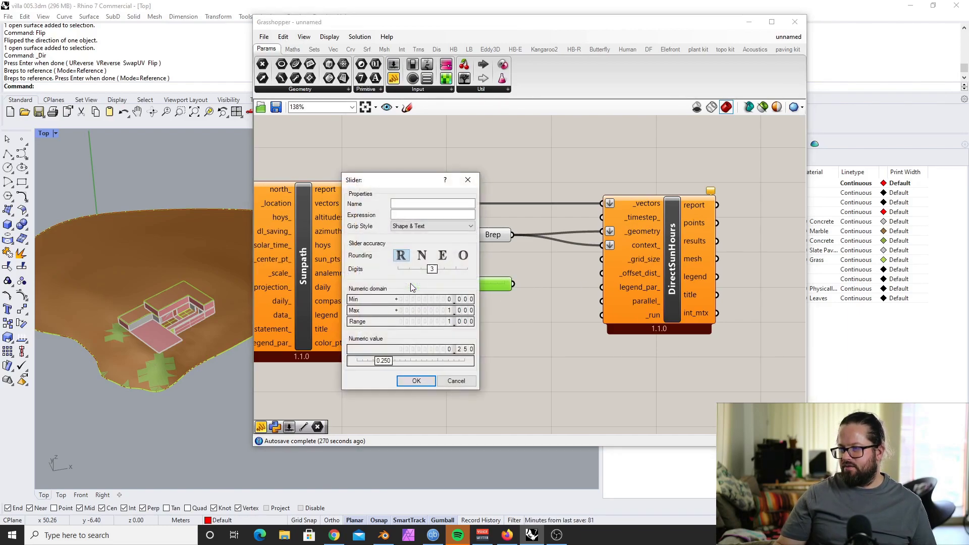
click(421, 256)
double_click(435, 310)
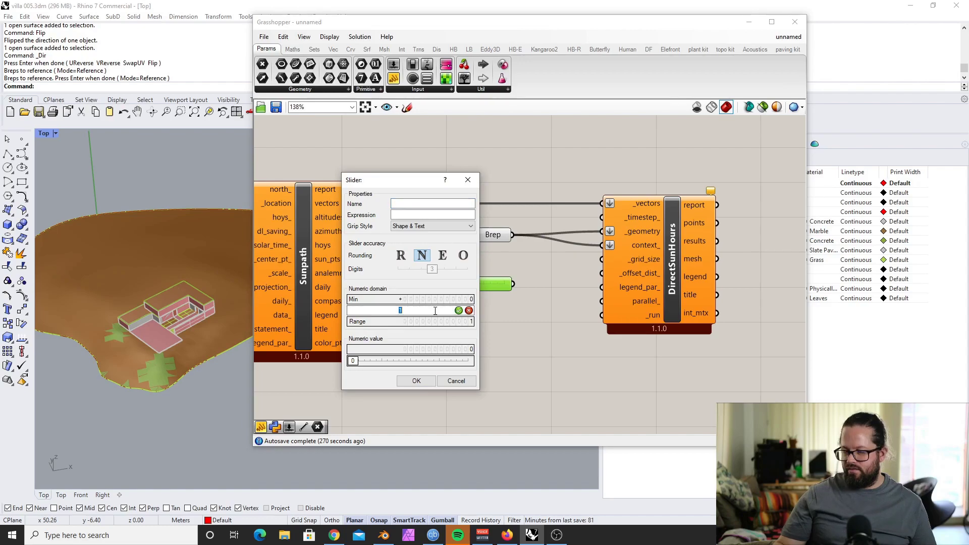
text(100)
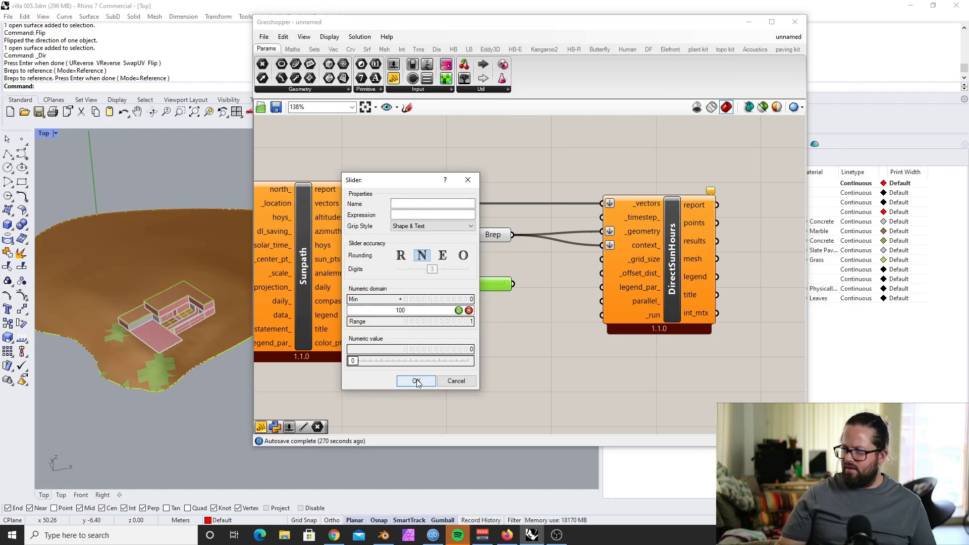
text(10)
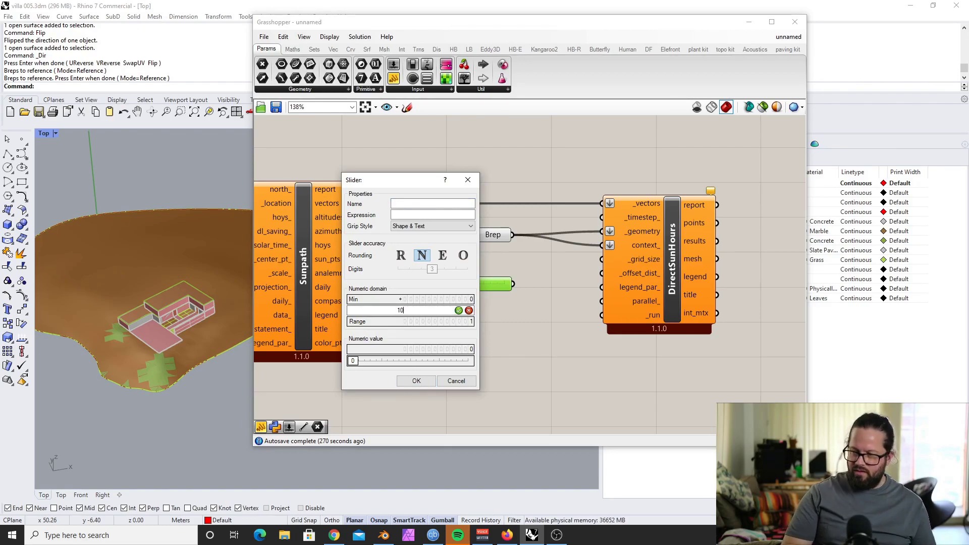
key(Return)
click(416, 382)
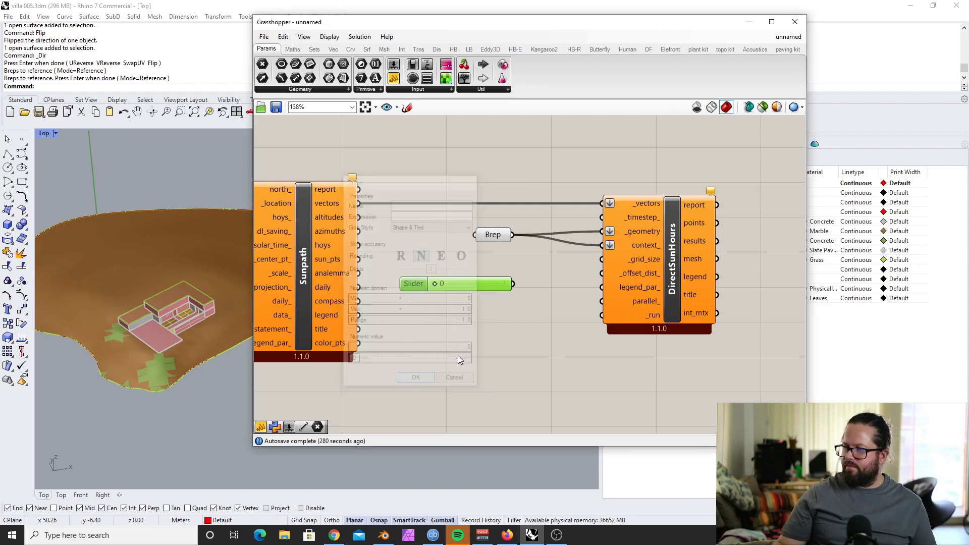
Set the slider to 1, place it just below the Brep parameter and connect it to the _grid_size input of DirectSunHours.
drag(435, 285, 527, 289)
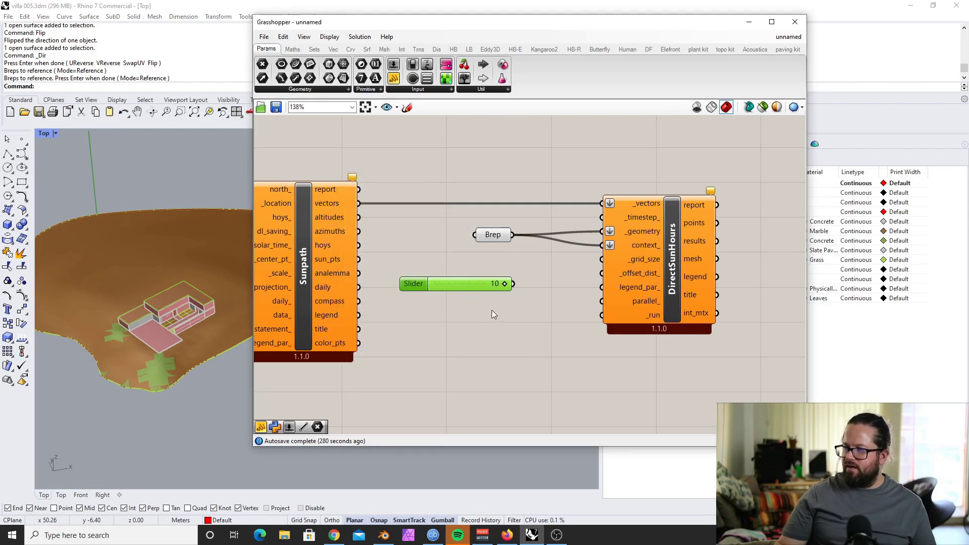
mouse_move(451, 284)
mouse_down()
mouse_move(469, 267)
mouse_move(459, 267)
mouse_up()
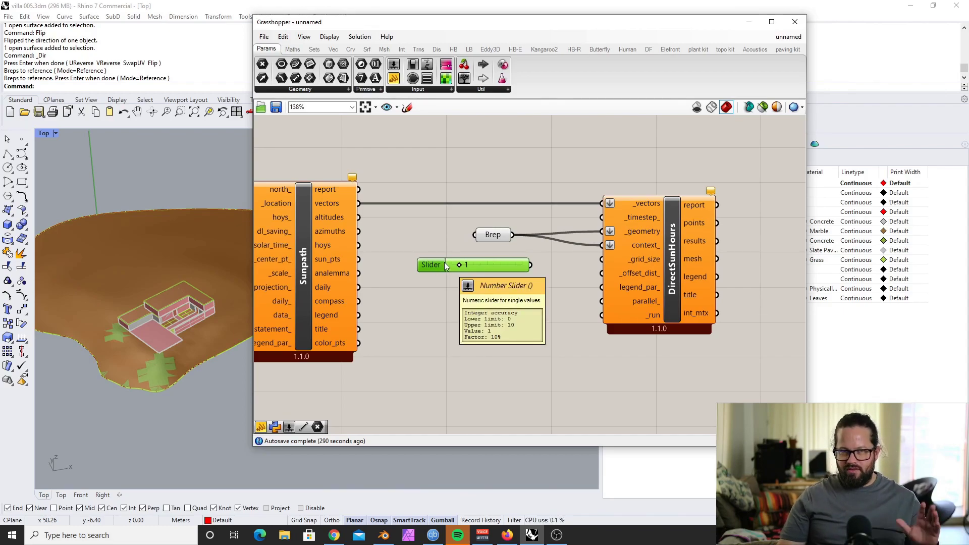
drag(440, 265, 444, 262)
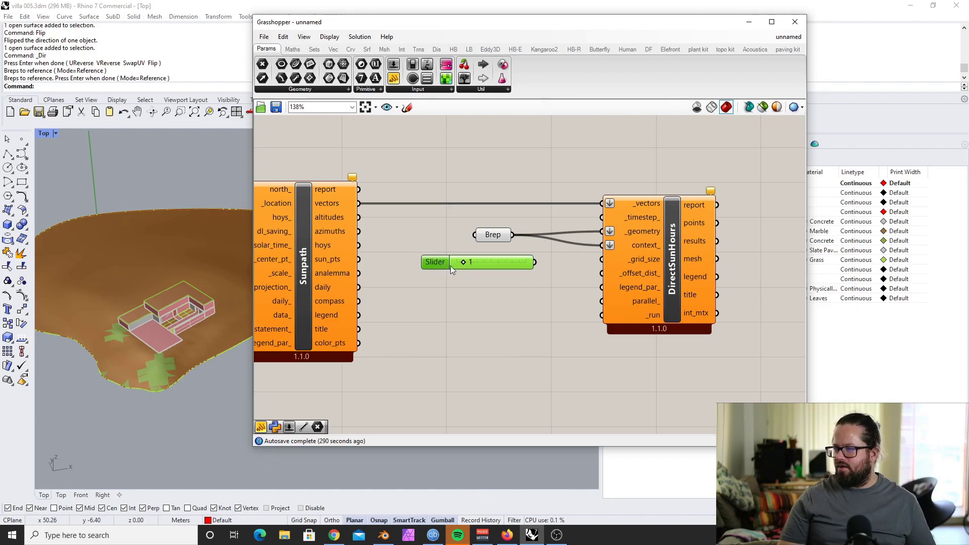
drag(514, 262, 513, 269)
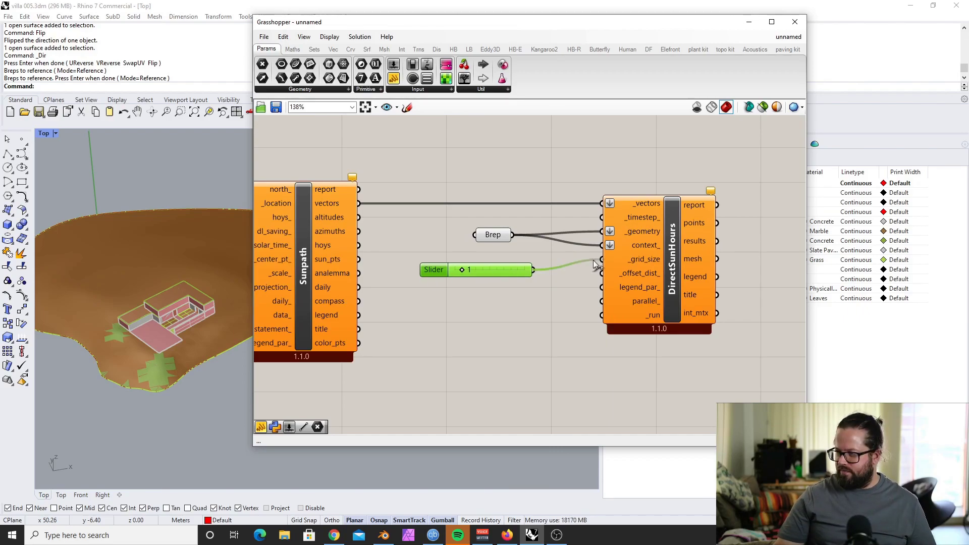
drag(596, 263, 601, 259)
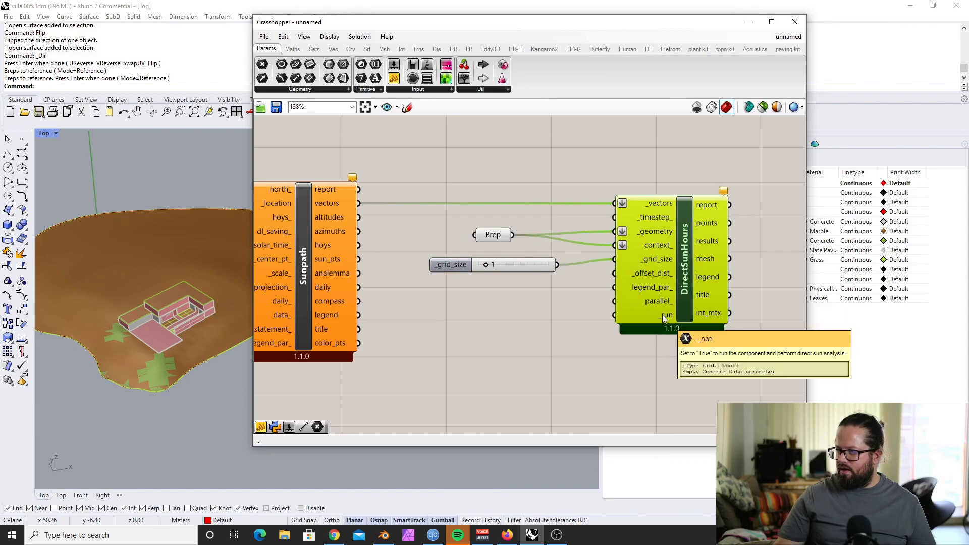
Add a Boolean Toggle below the grid size slider, connect it to the _run input of DirectSunHours and leave it at False.
double_click(523, 316)
text(too)
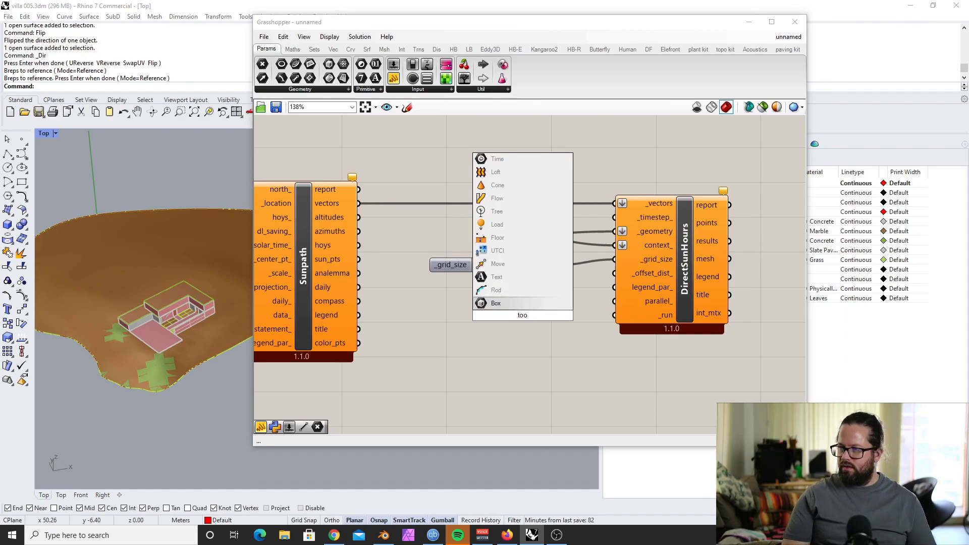
key(BackSpace)
text(gg)
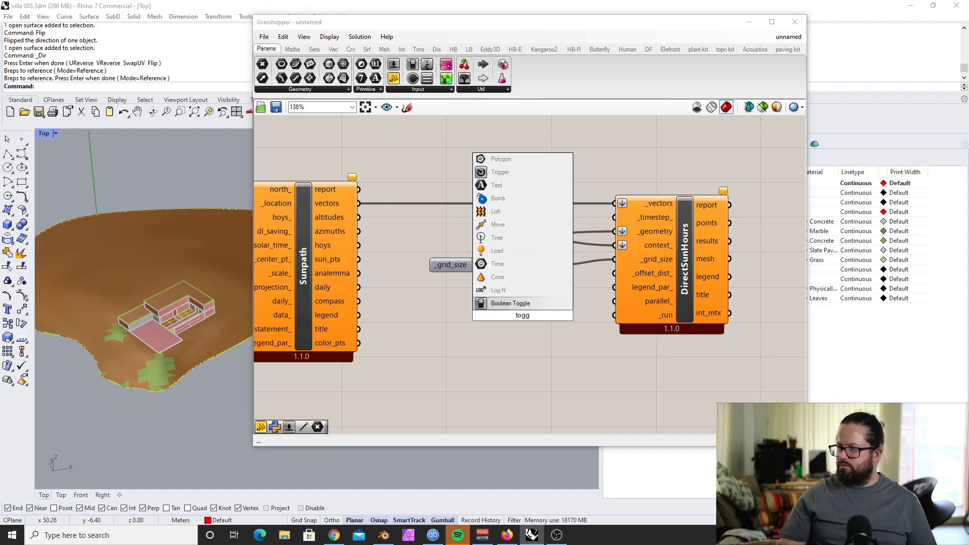
click(492, 303)
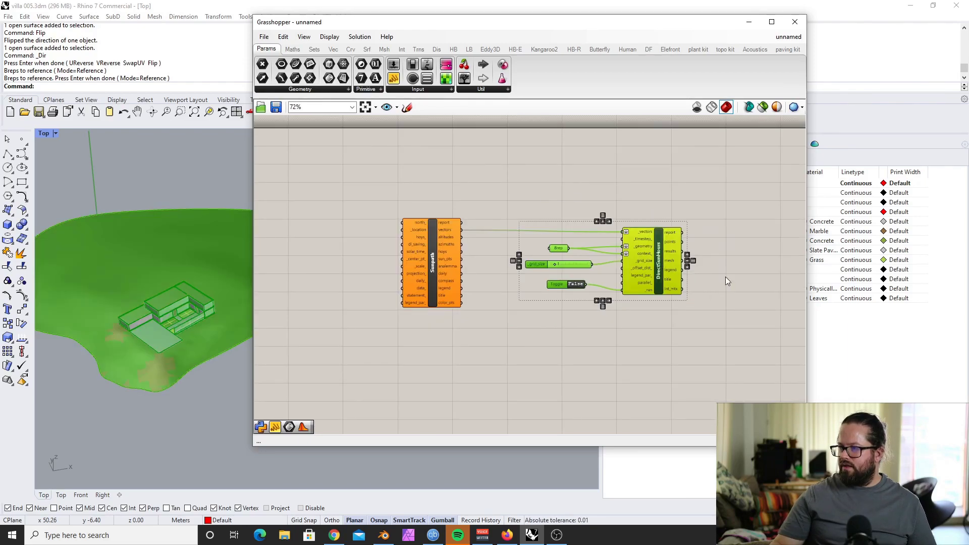
click(676, 318)
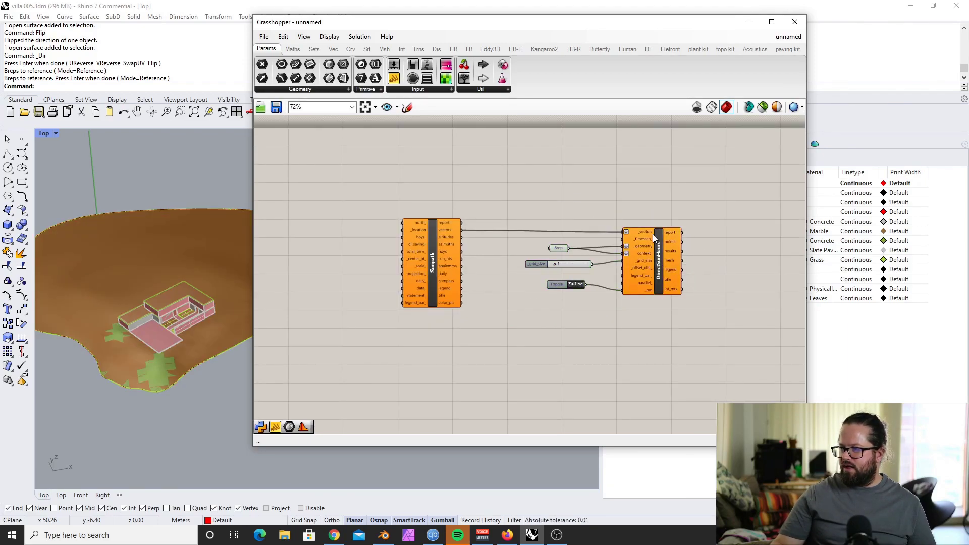
scroll(652, 235, up, 2)
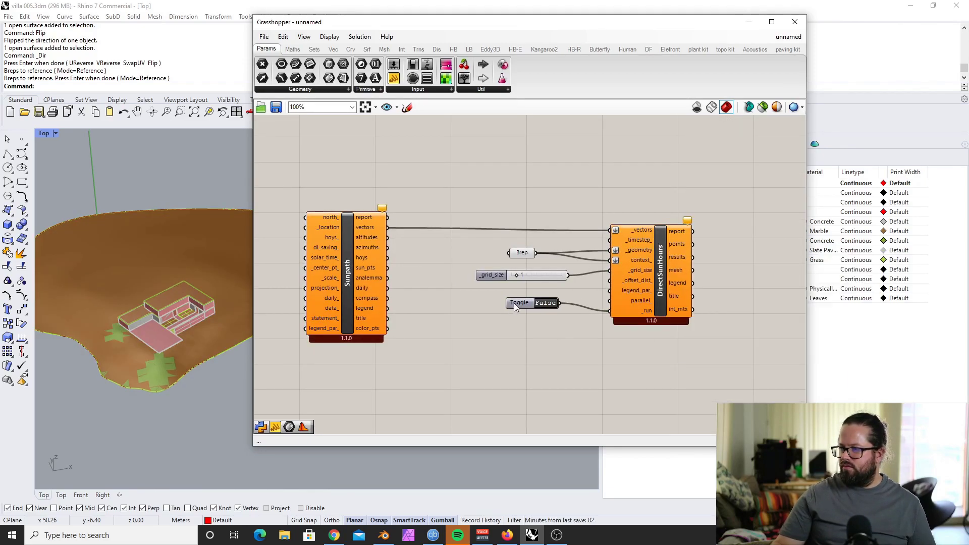
drag(515, 306, 519, 314)
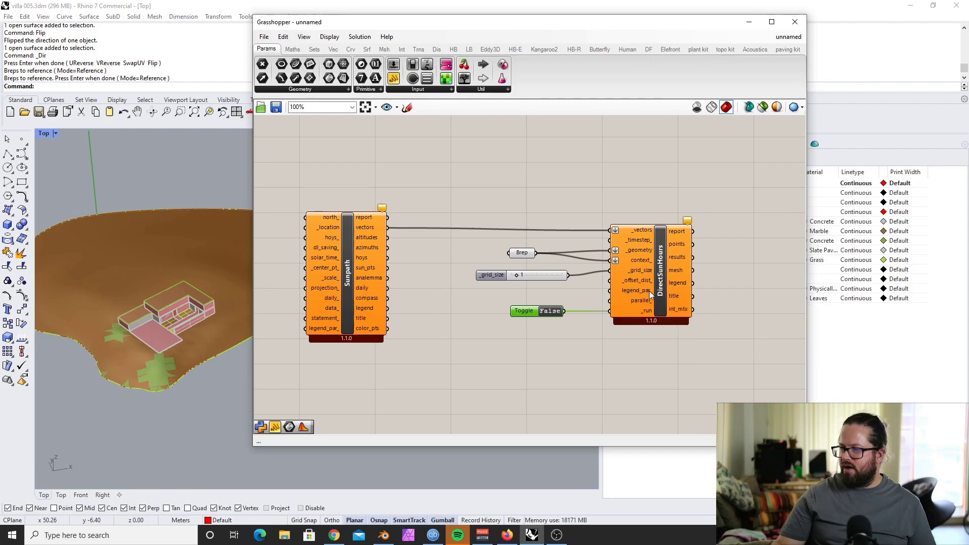
drag(528, 311, 527, 316)
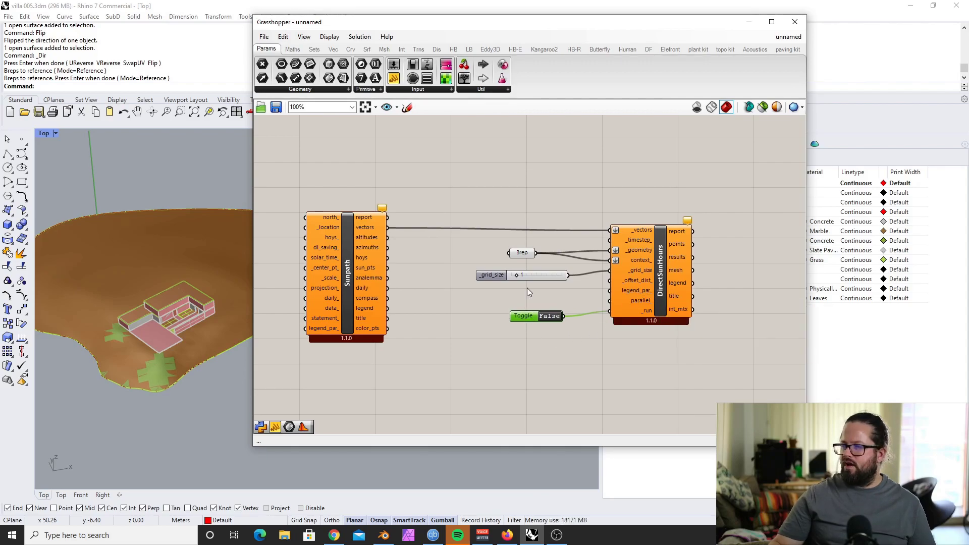
Check what the north_ and _location inputs of the Sunpath component require and compare the model's orientation in Rhino.
click(560, 272)
scroll(580, 246, down, 4)
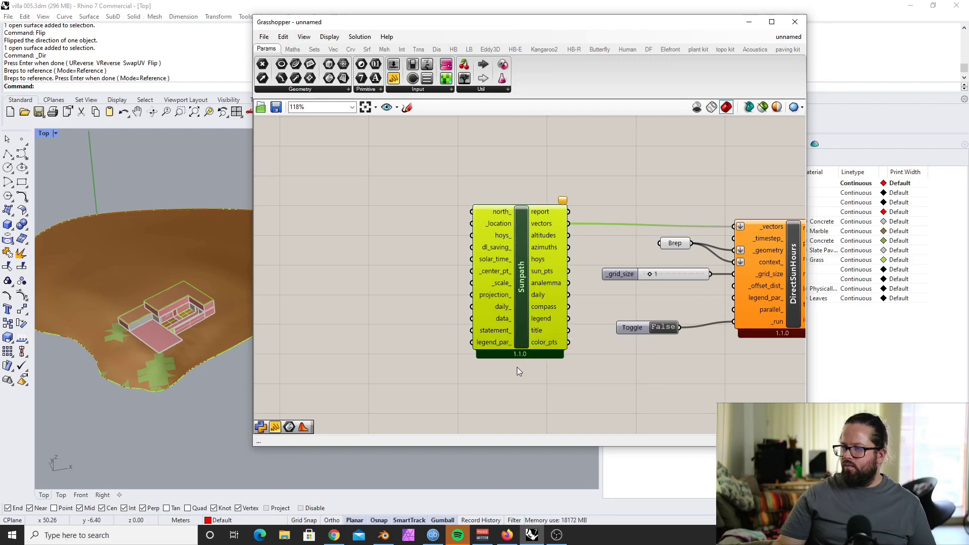
scroll(547, 211, down, 2)
scroll(517, 217, up, 4)
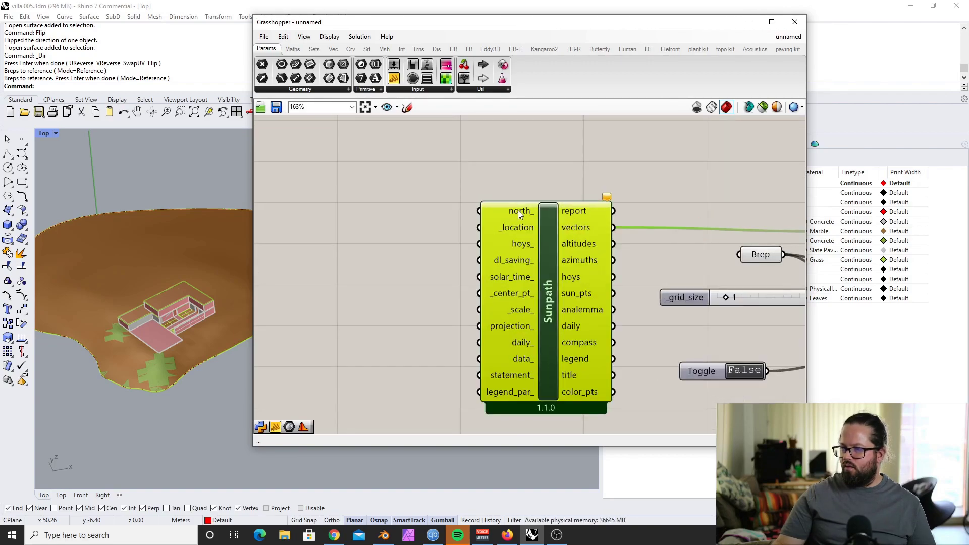
mouse_move(518, 210)
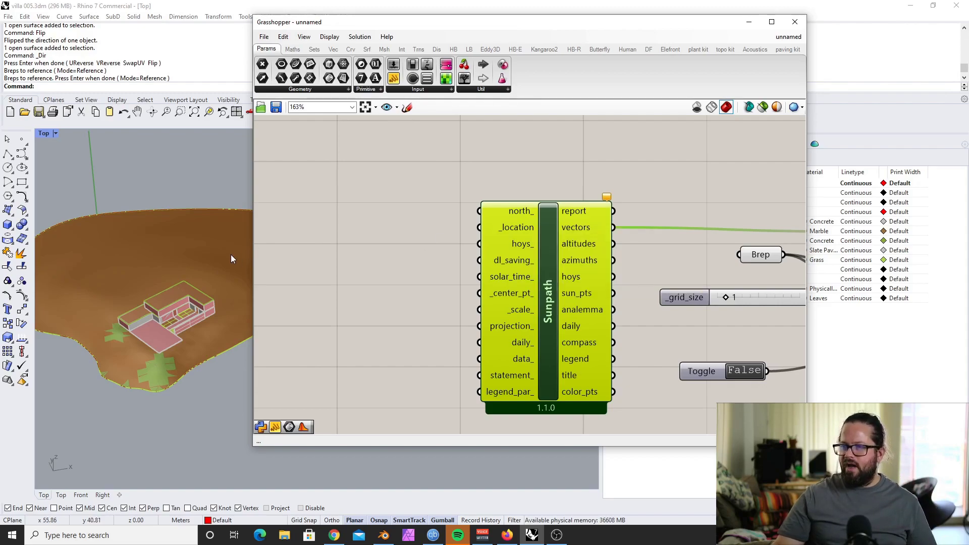
right_drag(180, 272, 175, 320)
scroll(174, 326, down, 5)
scroll(174, 320, up, 3)
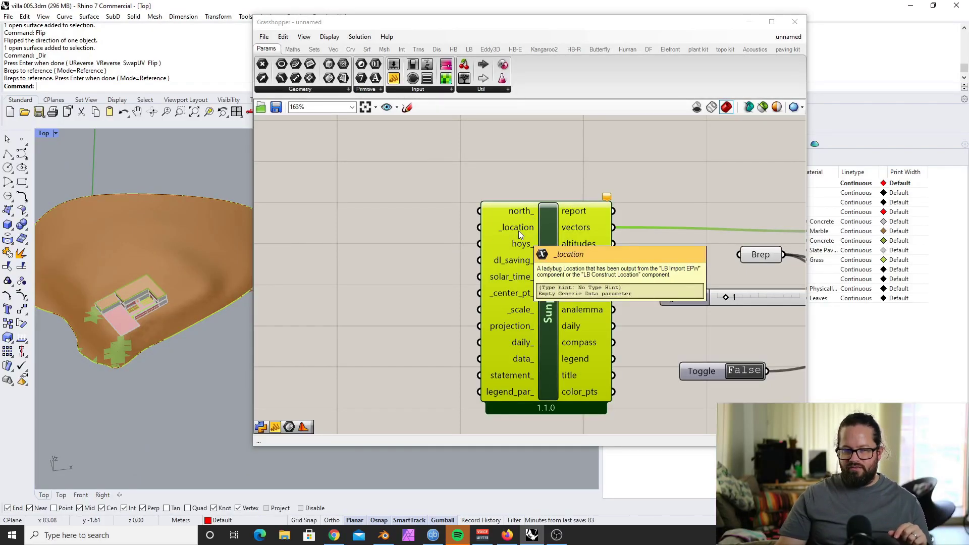
Add Ladybug DownloadEPW and ImportEPW components before Sunpath and connect epw_file to ImportEPW's _epw_file input.
scroll(522, 225, down, 6)
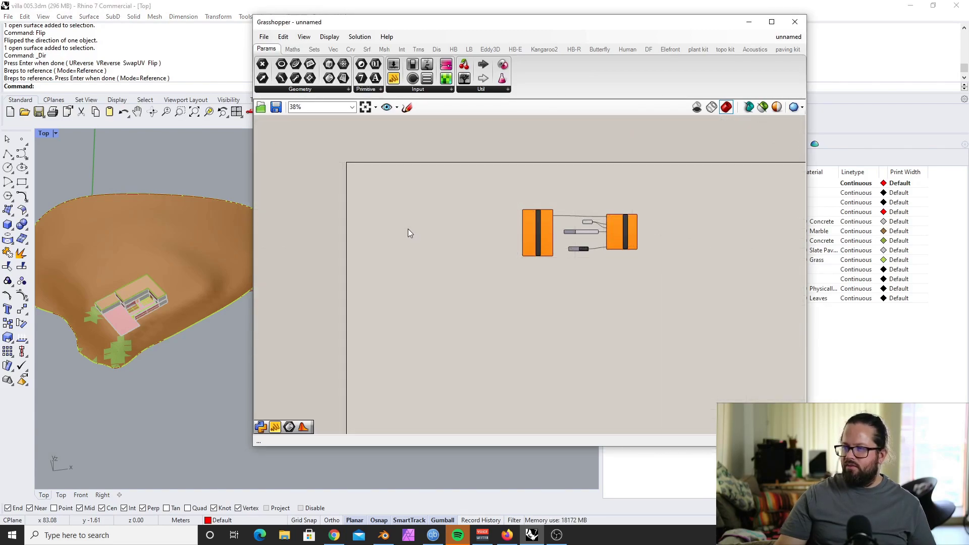
click(468, 49)
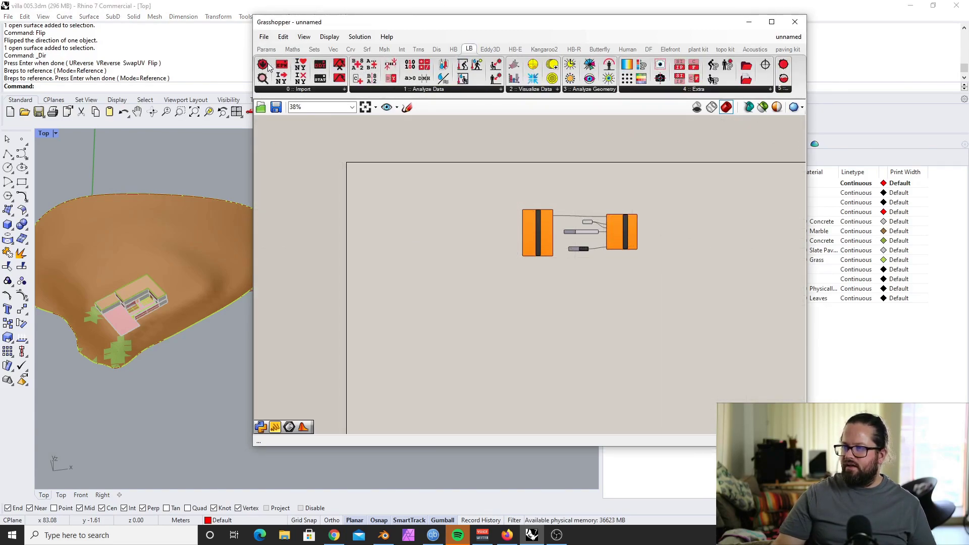
drag(268, 66, 432, 233)
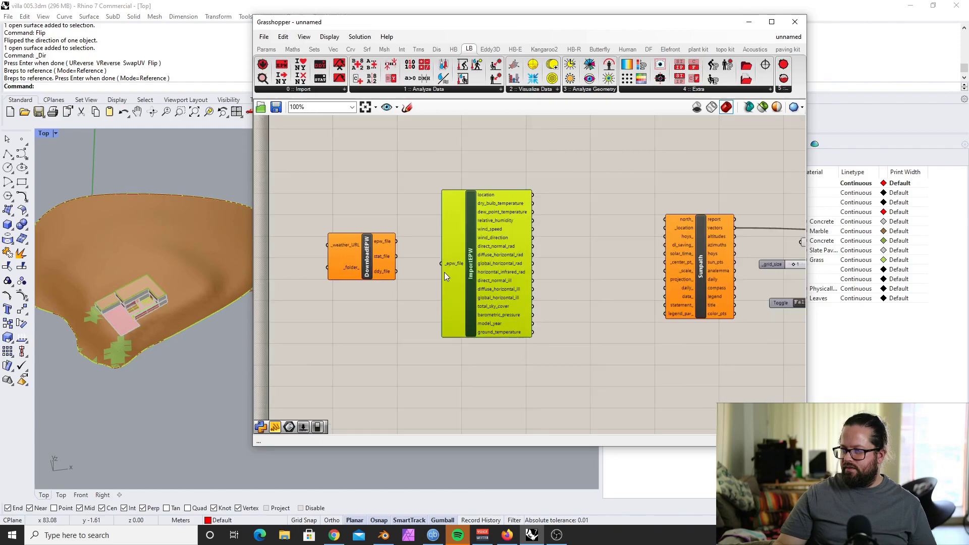
scroll(444, 271, up, 2)
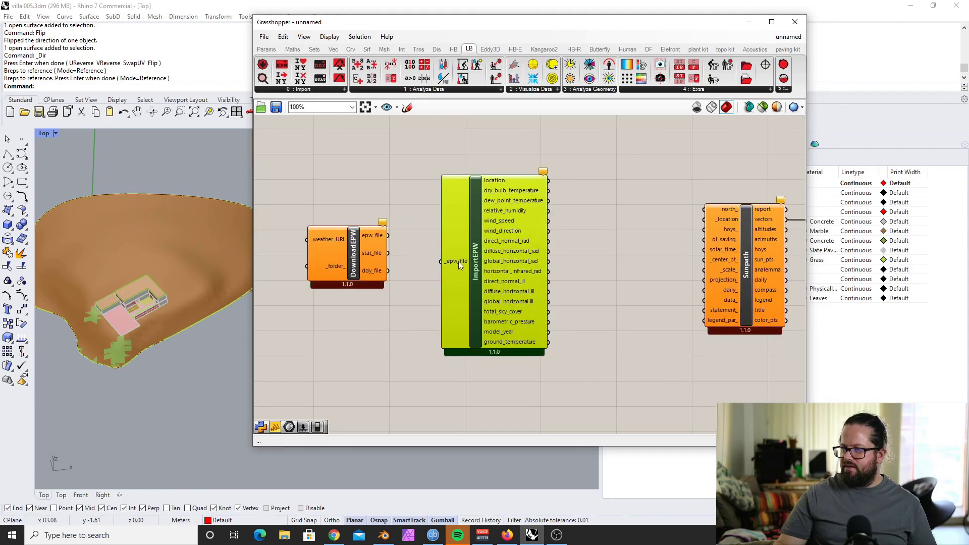
drag(480, 252, 490, 250)
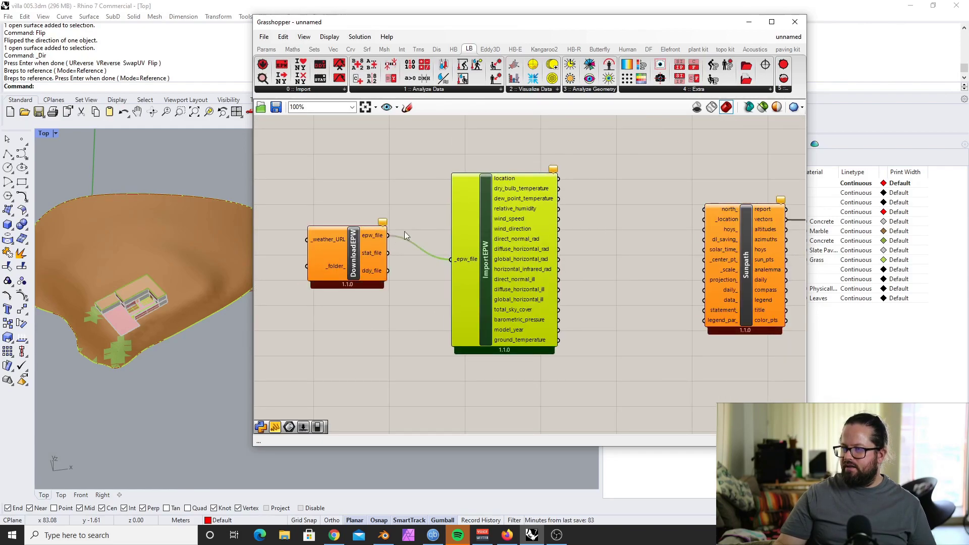
Add an EPWMap component above DownloadEPW and align the two components.
drag(263, 78, 352, 175)
mouse_move(355, 250)
mouse_down()
mouse_move(362, 286)
mouse_move(363, 268)
mouse_up()
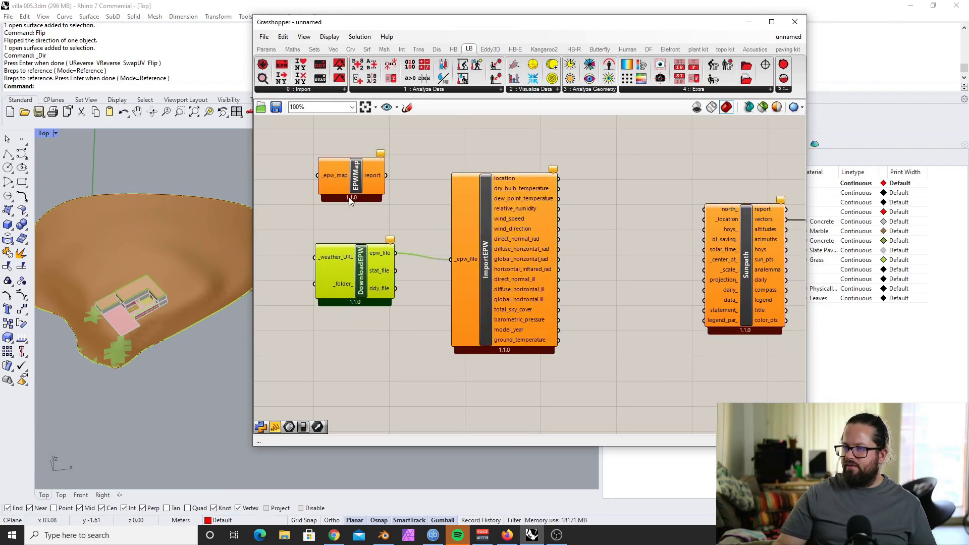
drag(351, 187, 352, 198)
Duplicate the Boolean Toggle, place it beside EPWMap and connect the copy to the _epw_map input.
scroll(352, 196, down, 1)
click(773, 280)
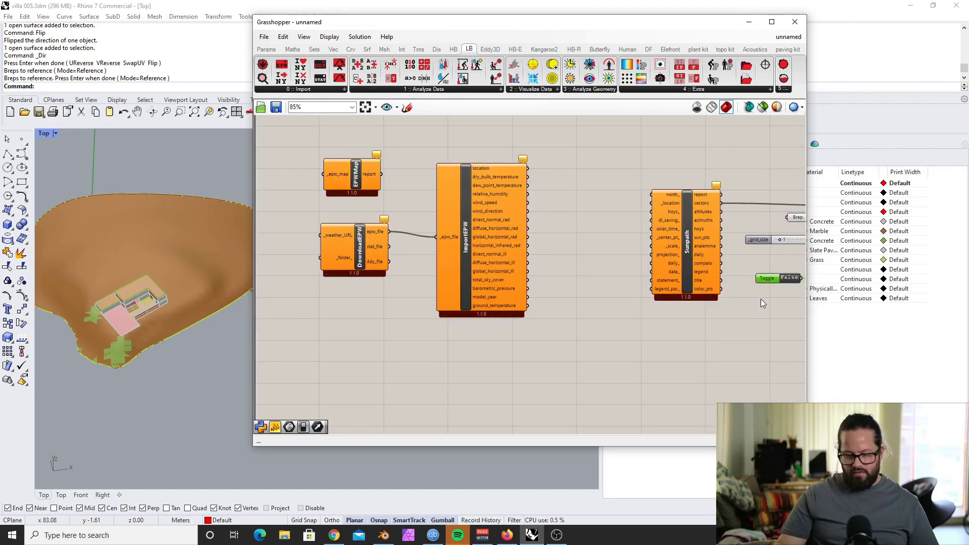
key(ctrl+c)
key(ctrl+v)
drag(577, 203, 357, 174)
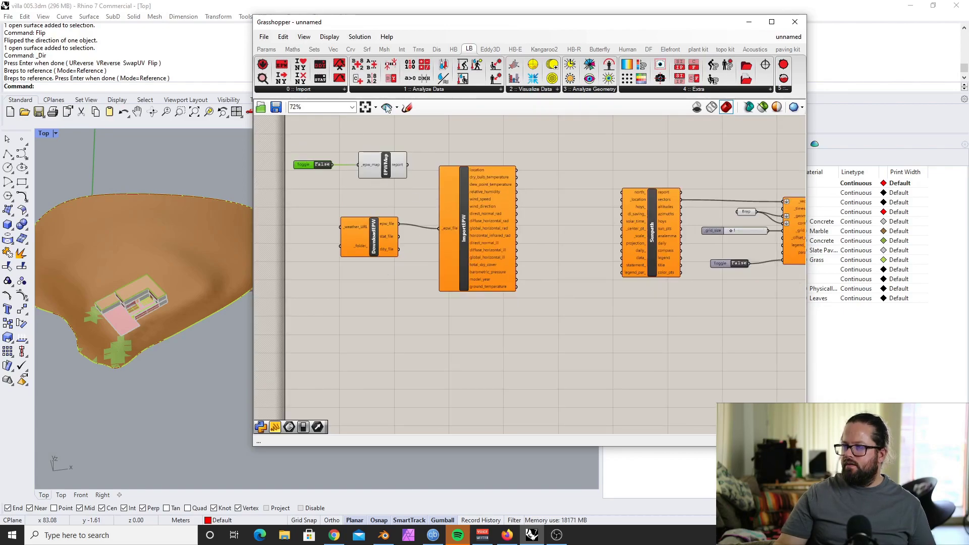
Add an empty panel beside DownloadEPW and connect it to the _weather_URL input.
click(266, 49)
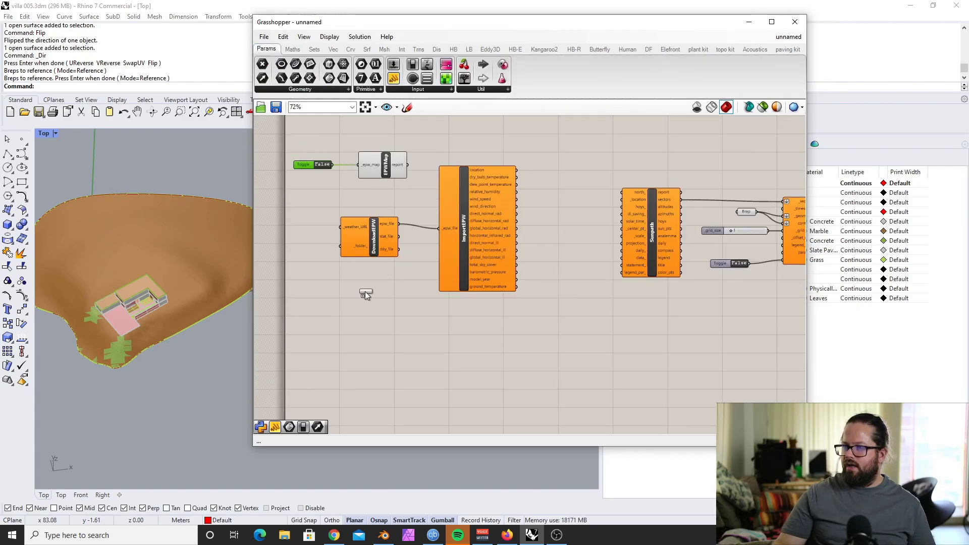
click(329, 313)
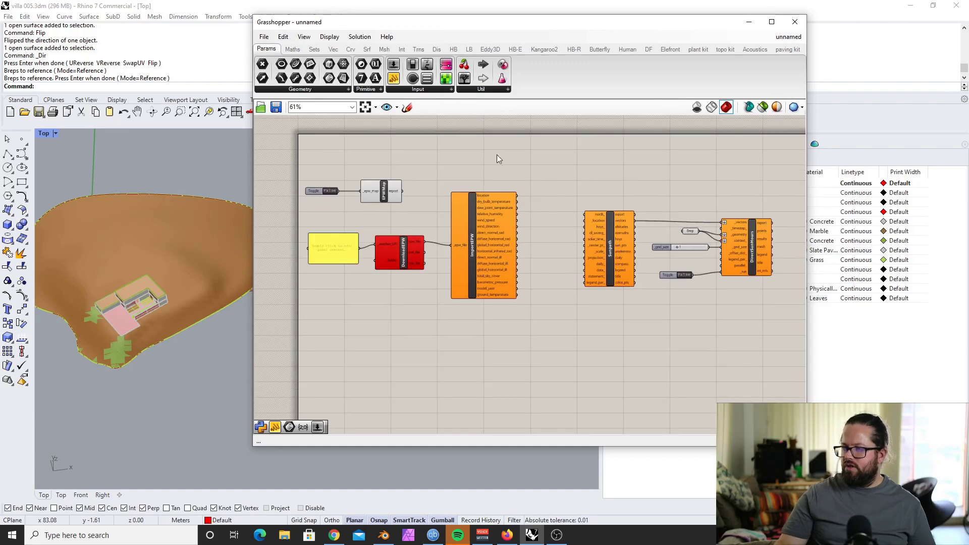
scroll(496, 197, down, 1)
Set the EPWMap toggle to True to open the Ladybug epwmap page in the browser.
scroll(350, 181, up, 1)
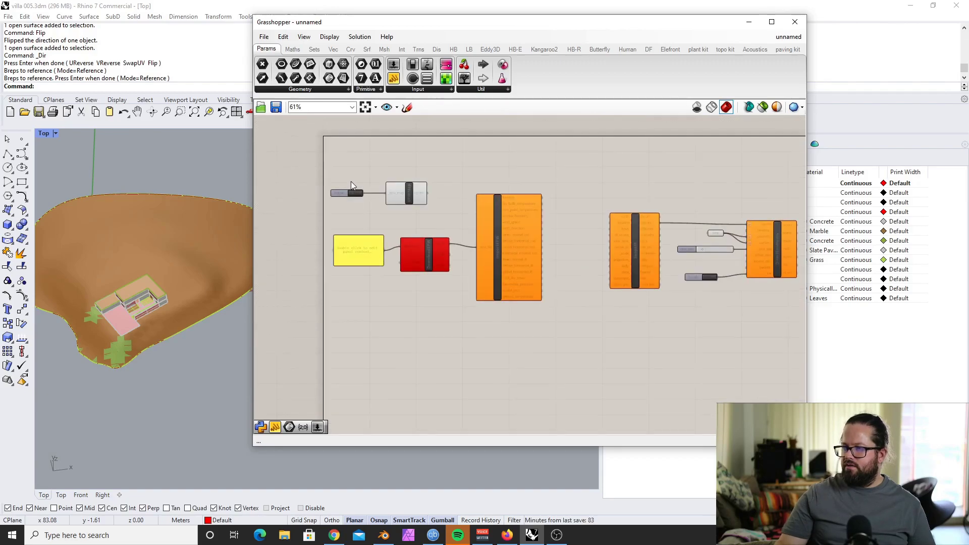
scroll(356, 196, up, 3)
click(351, 188)
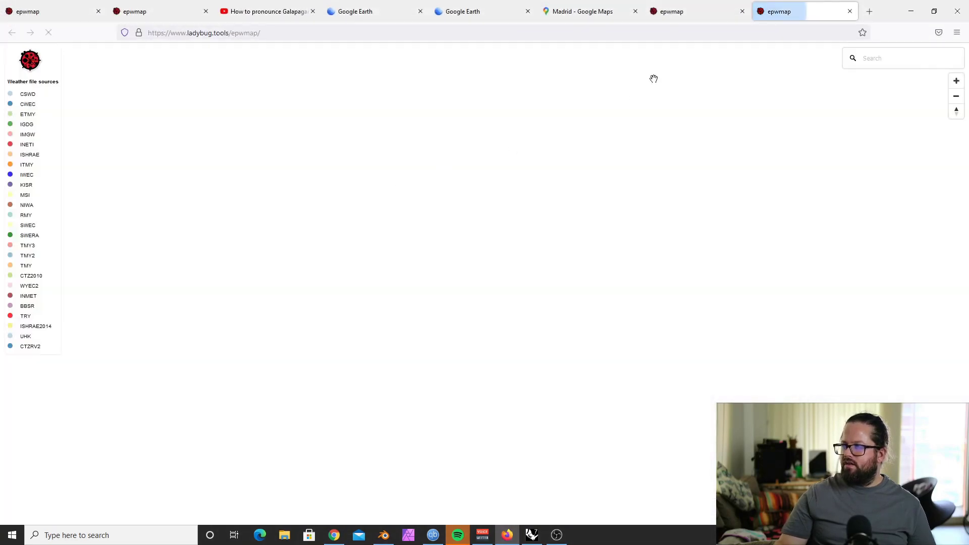
Examine the EPW map of Spain, focusing on the weather stations in and around Madrid.
scroll(496, 202, up, 5)
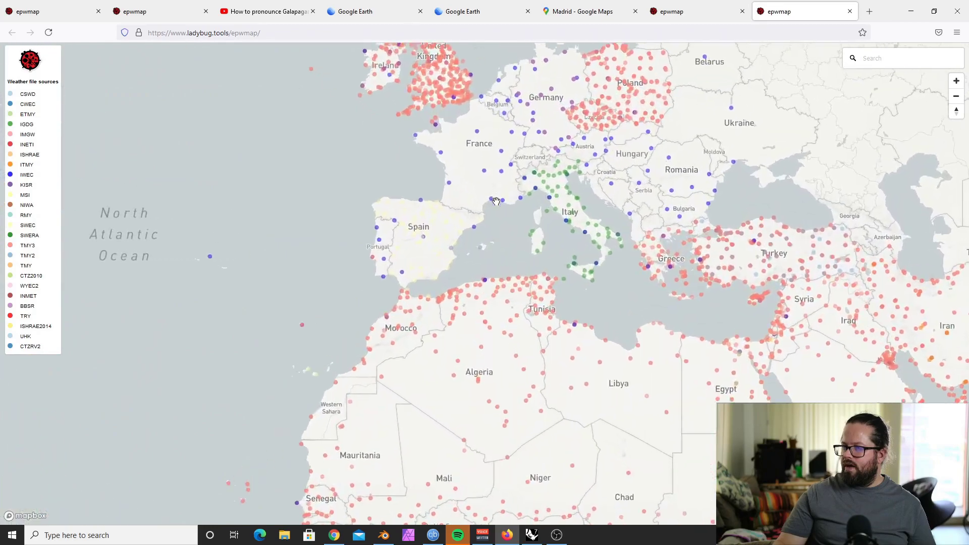
drag(419, 234, 558, 274)
scroll(560, 274, up, 10)
drag(641, 329, 534, 286)
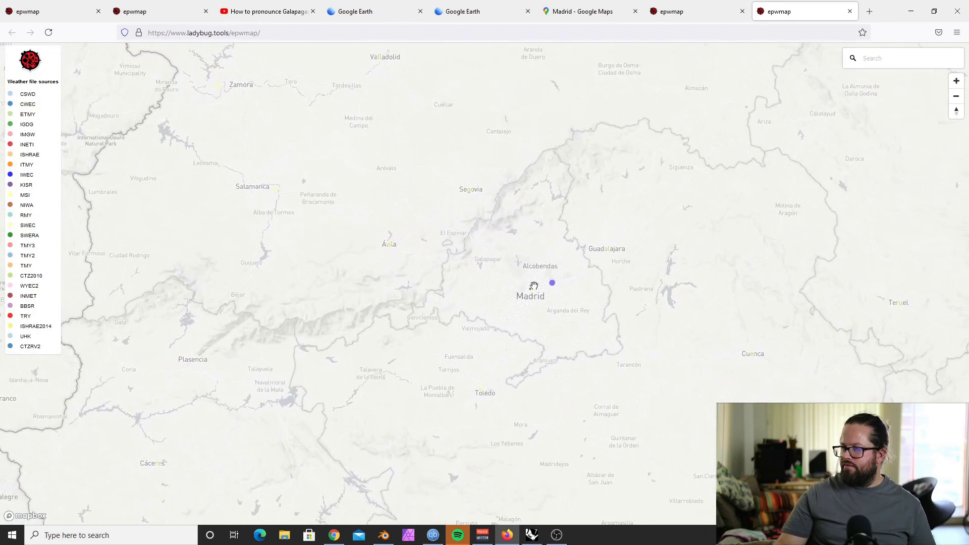
scroll(534, 287, up, 5)
drag(523, 247, 554, 299)
scroll(539, 302, up, 4)
scroll(551, 266, down, 3)
drag(454, 272, 560, 277)
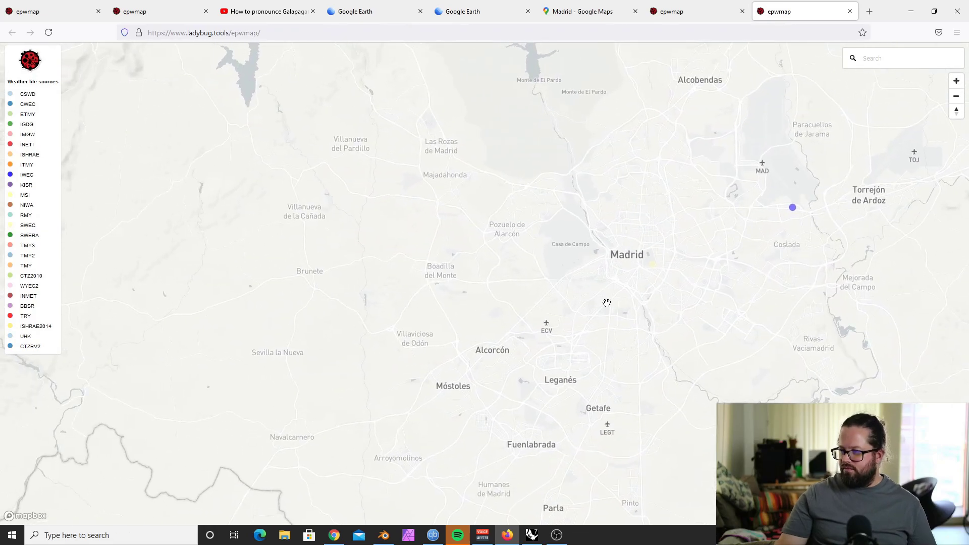
drag(607, 302, 659, 332)
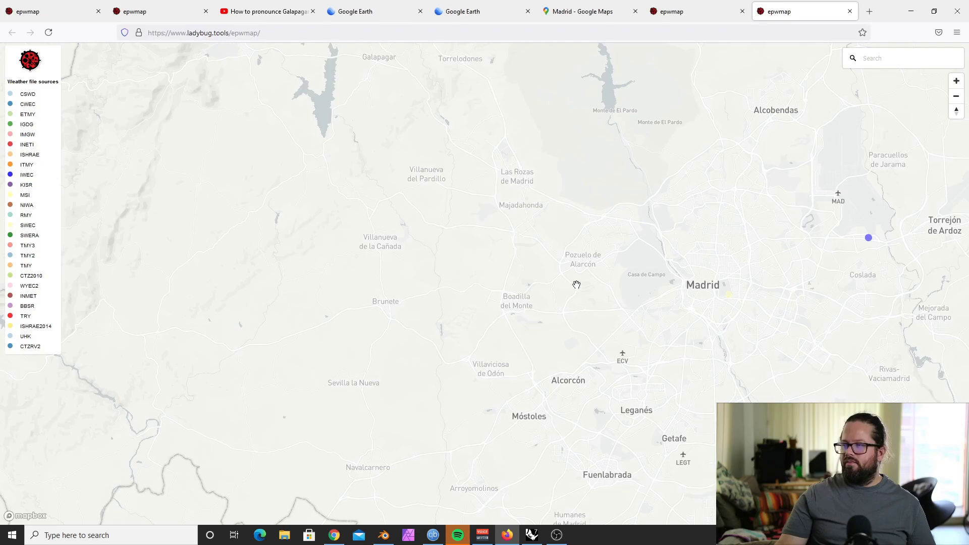
drag(495, 295, 544, 289)
scroll(466, 304, down, 2)
scroll(456, 309, up, 1)
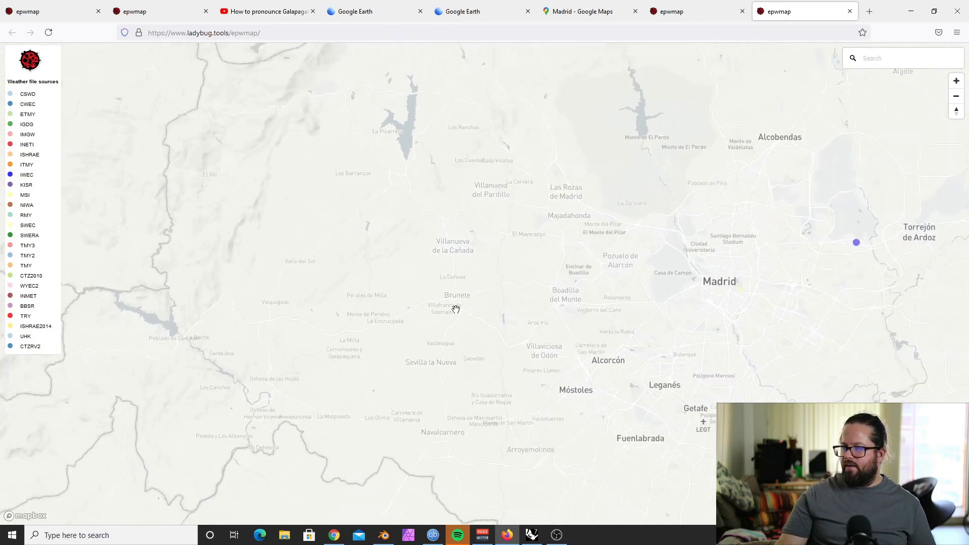
Examine the area west of Madrid around La Paradilla to locate the site relative to available weather stations.
scroll(455, 309, down, 1)
drag(422, 283, 535, 337)
scroll(418, 174, up, 3)
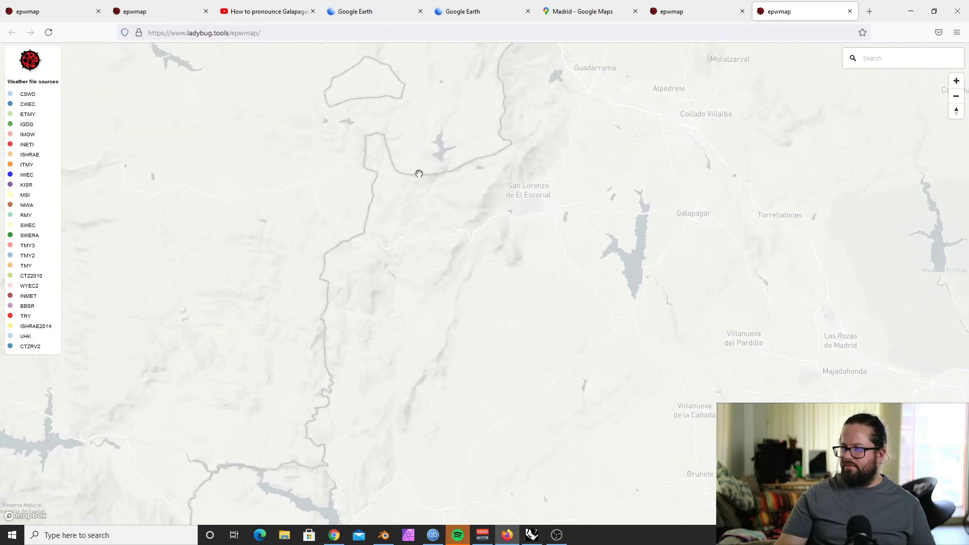
scroll(436, 186, up, 3)
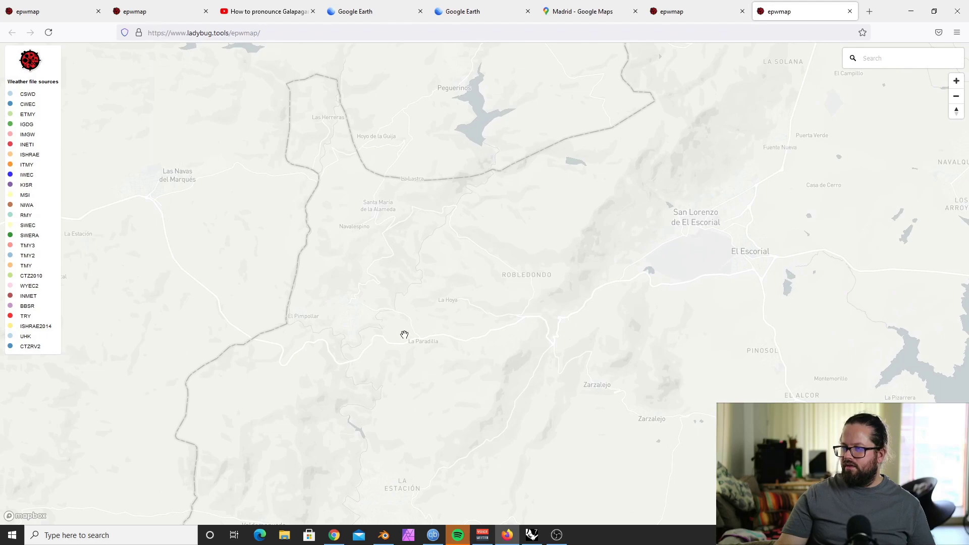
drag(404, 335, 424, 268)
scroll(424, 268, up, 4)
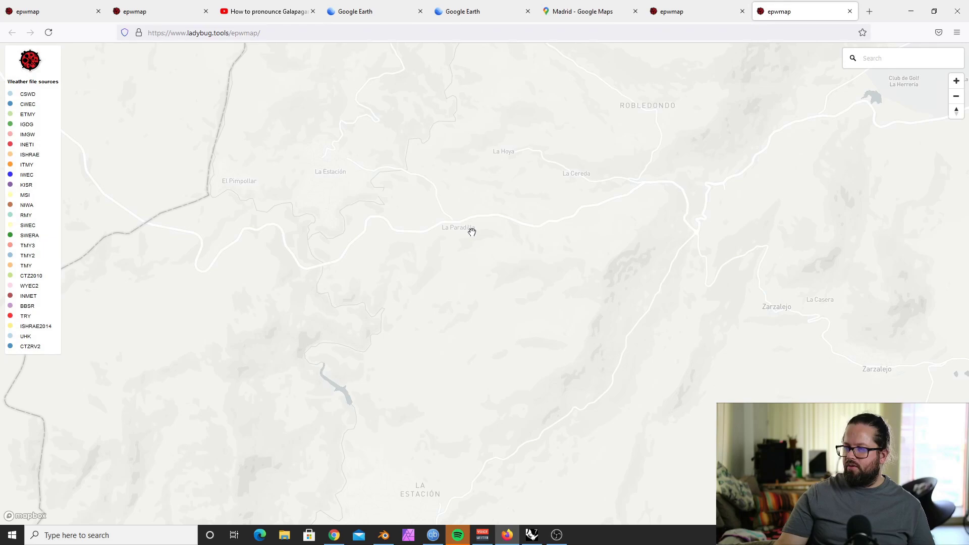
scroll(470, 225, up, 2)
scroll(446, 217, up, 1)
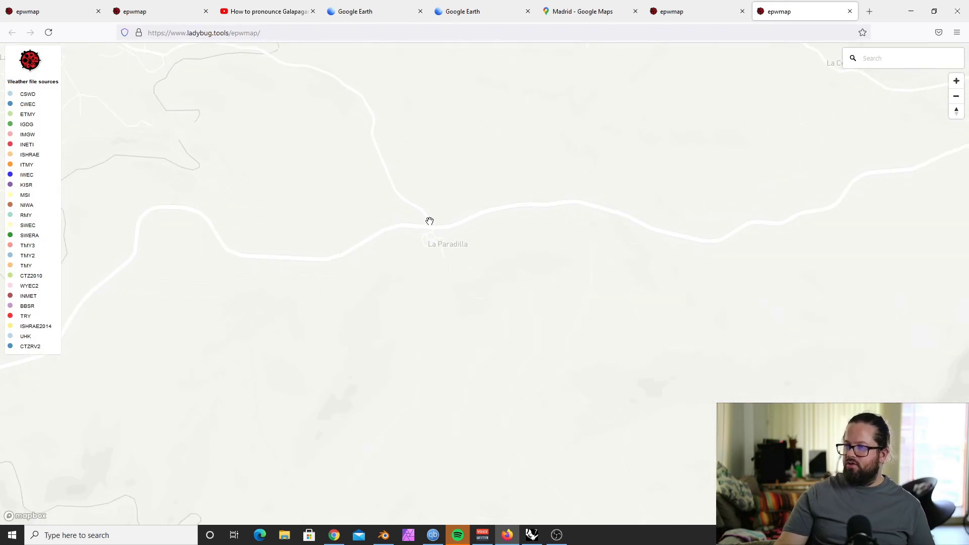
scroll(489, 242, up, 1)
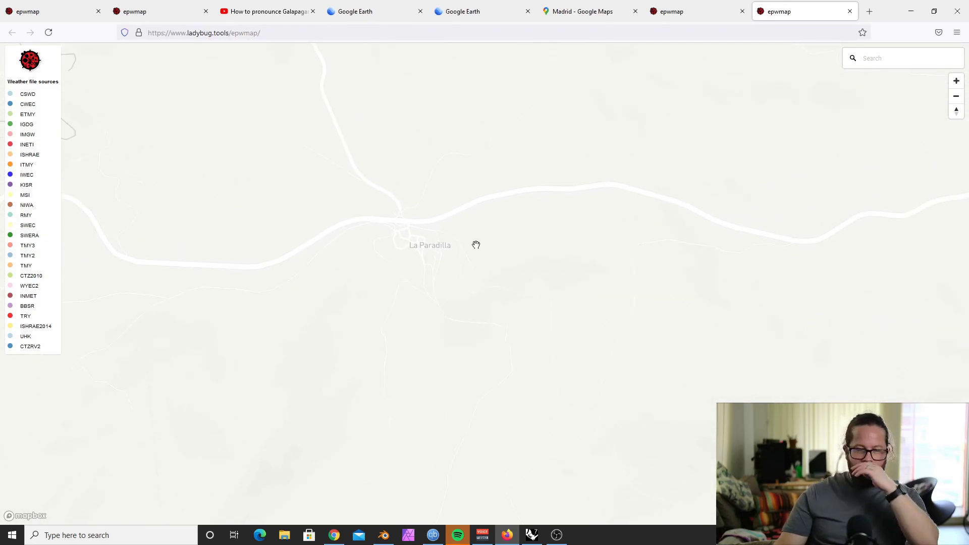
scroll(459, 228, up, 1)
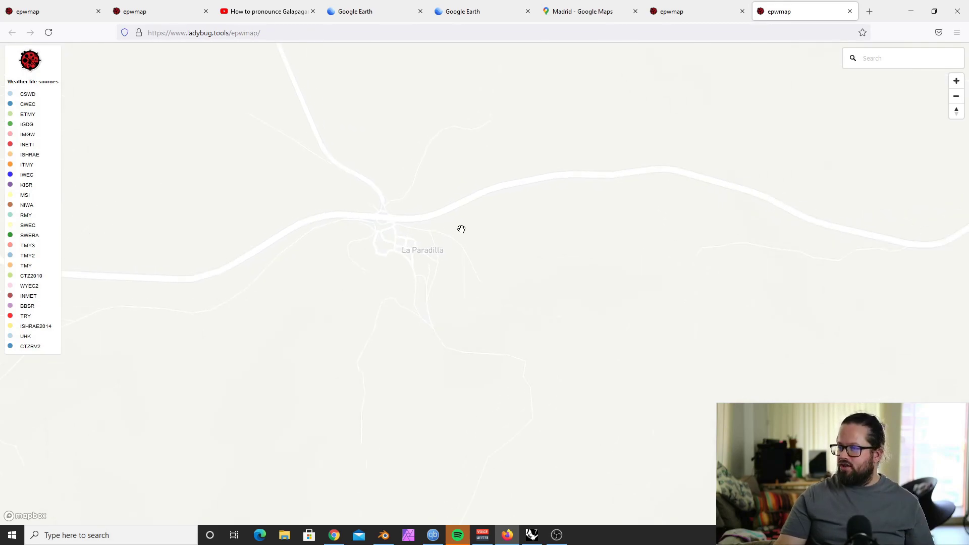
drag(448, 216, 537, 265)
scroll(454, 264, down, 5)
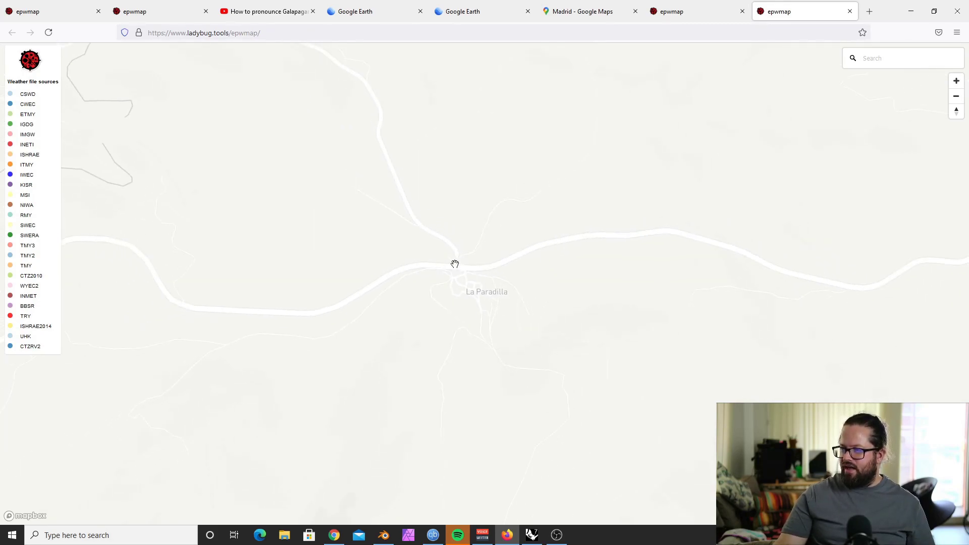
Compare the Ávila and Madrid stations, copy the link of the Madrid SWEC weather file and return to Grasshopper.
scroll(454, 264, down, 1)
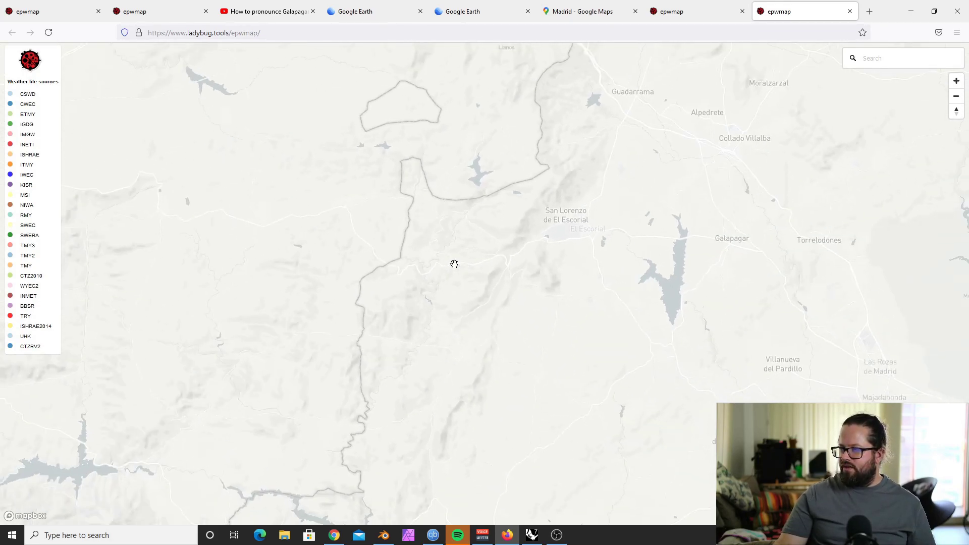
scroll(456, 271, down, 3)
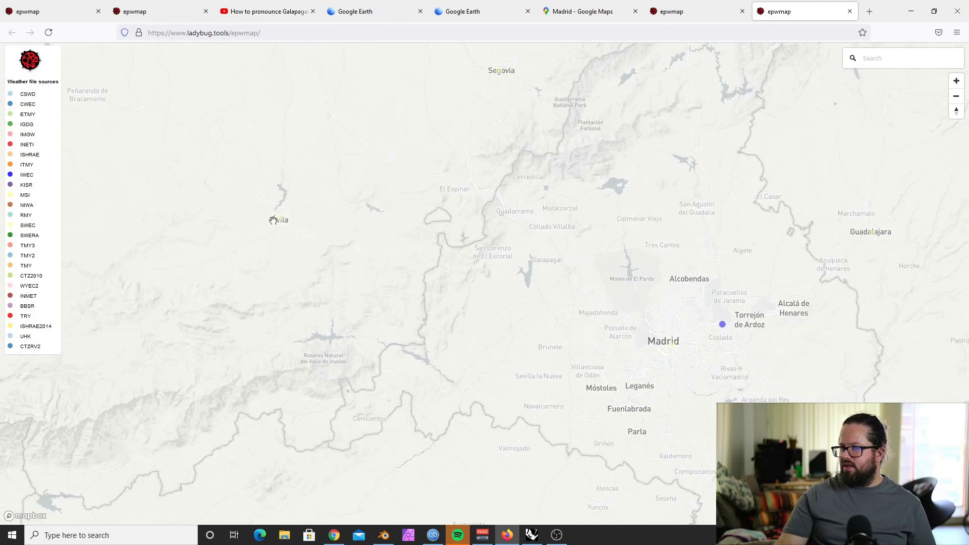
scroll(273, 220, up, 1)
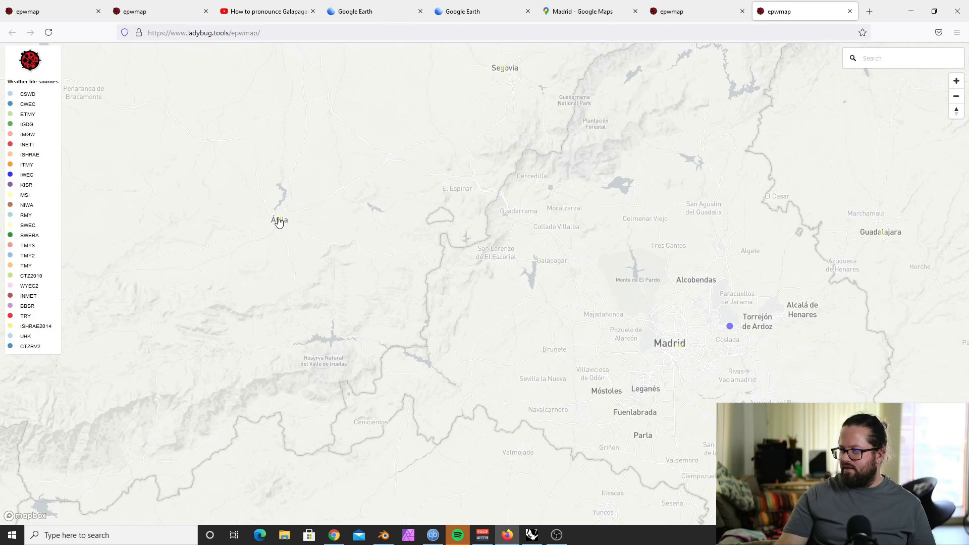
drag(627, 346, 597, 334)
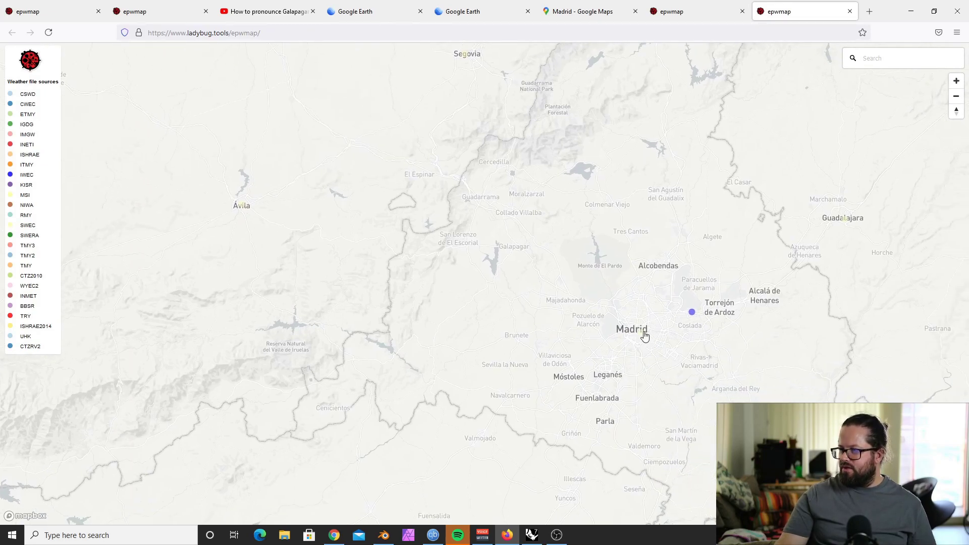
drag(548, 283, 532, 283)
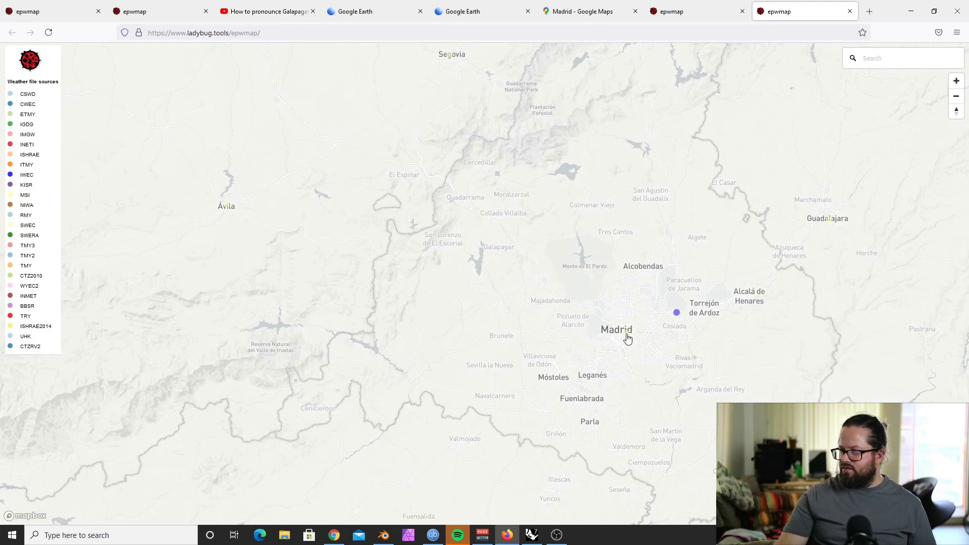
click(626, 335)
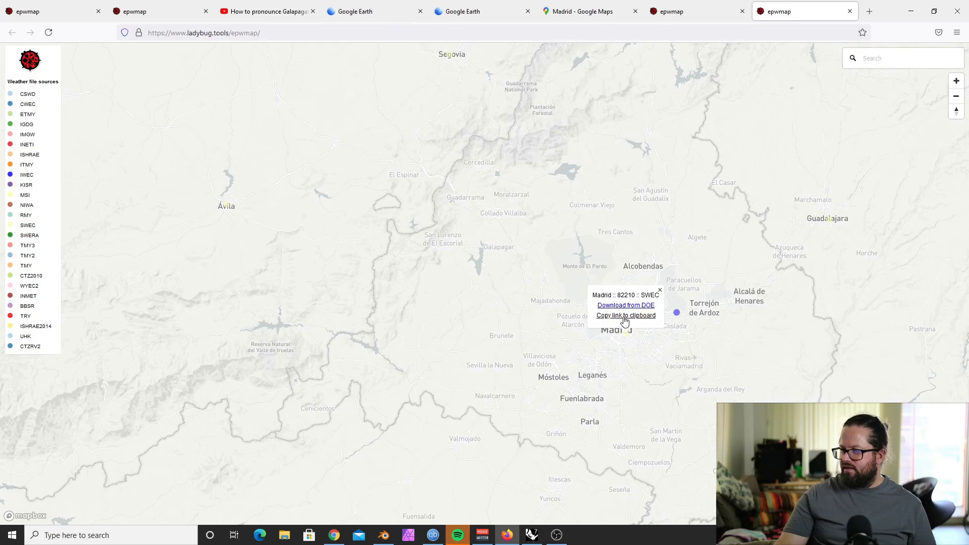
key(alt+Tab)
Replace the placeholder text of the _weather_URL panel with the copied Madrid SWEC weather file link.
double_click(367, 291)
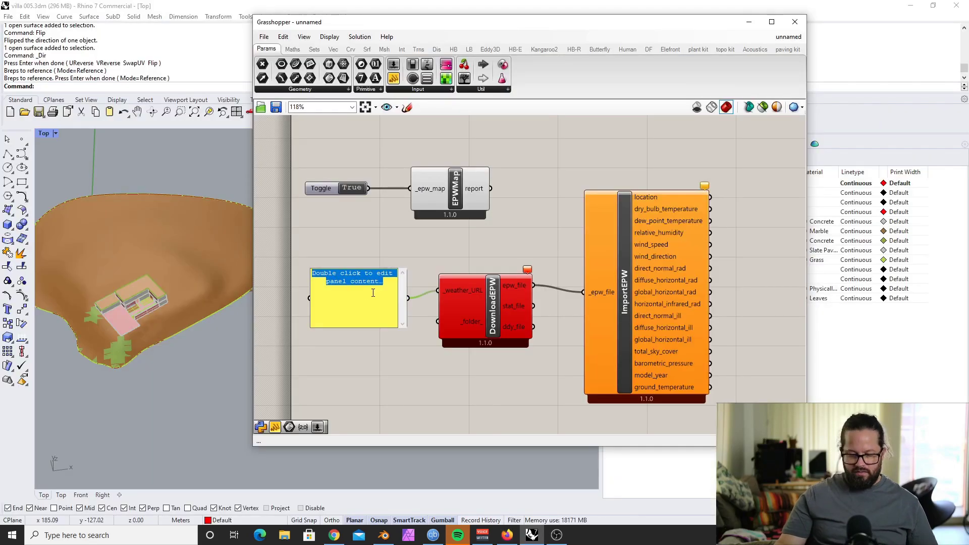
key(BackSpace)
text(https://www.energyplus.net/weather-download/europe_wmo_region_6/ESP//ESP_Madrid.082210_SWEC/all)
click(327, 232)
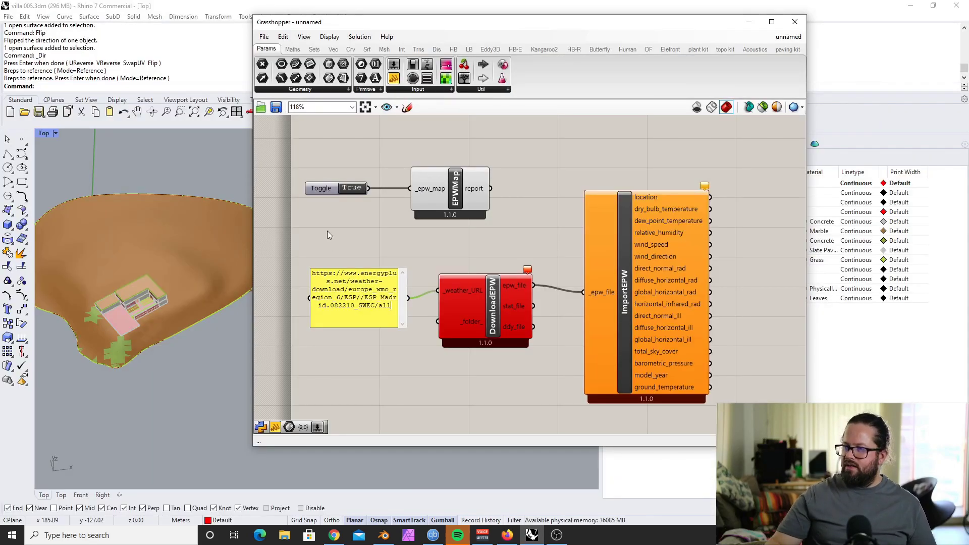
click(458, 301)
click(382, 288)
Add a panel above the gap between ImportEPW and Sunpath and connect the location output to it.
scroll(474, 302, down, 3)
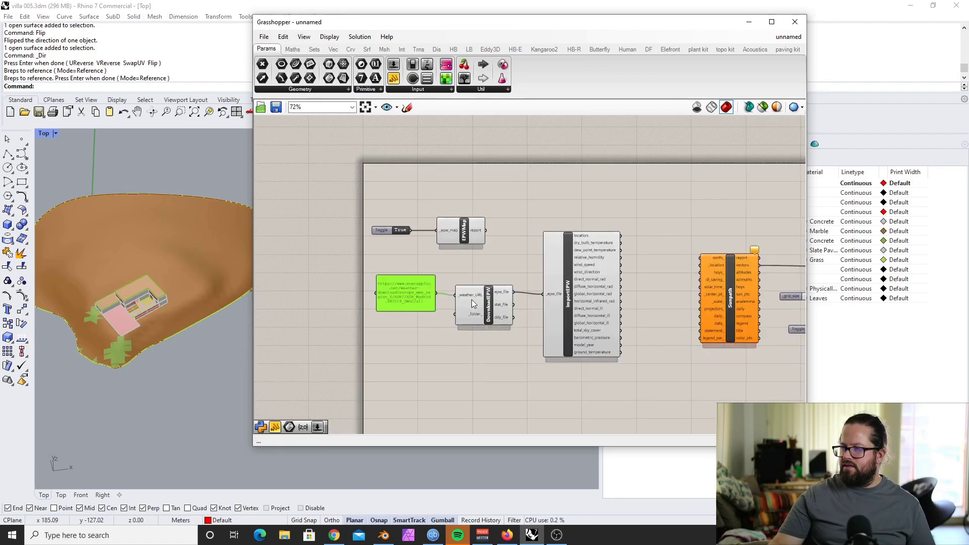
scroll(402, 253, down, 1)
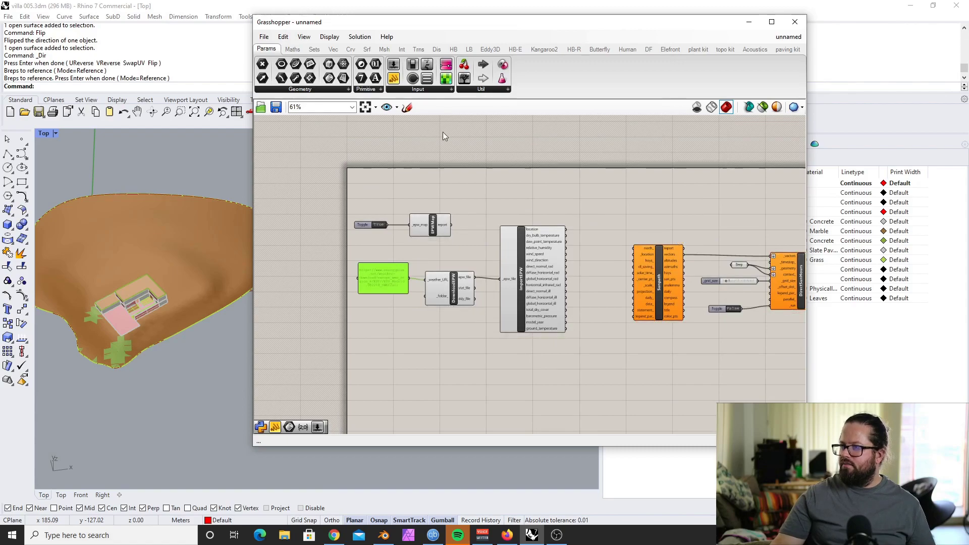
drag(392, 81, 613, 204)
scroll(611, 205, up, 5)
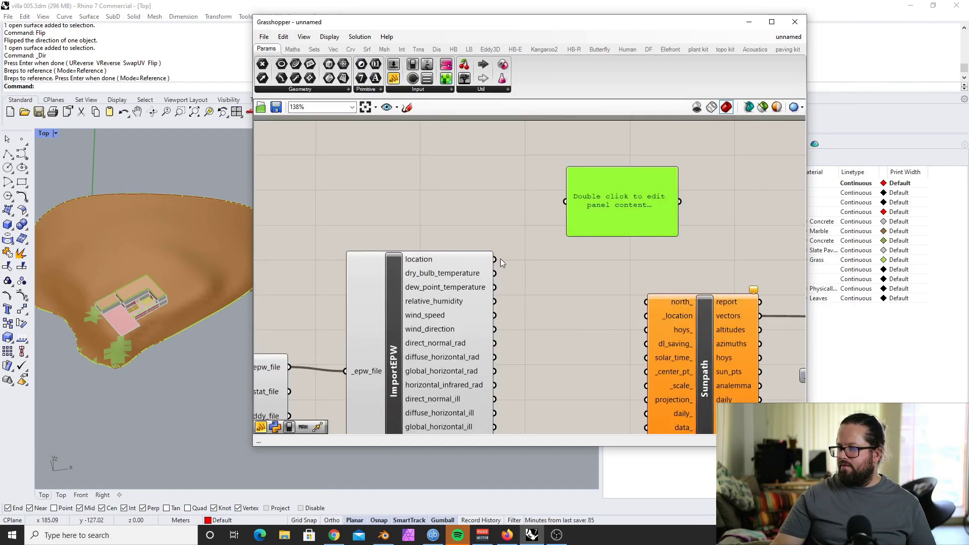
drag(494, 258, 565, 202)
Reposition the location panel and widen it so the Madrid location data fits on one line.
scroll(506, 176, down, 1)
right_drag(506, 177, 458, 173)
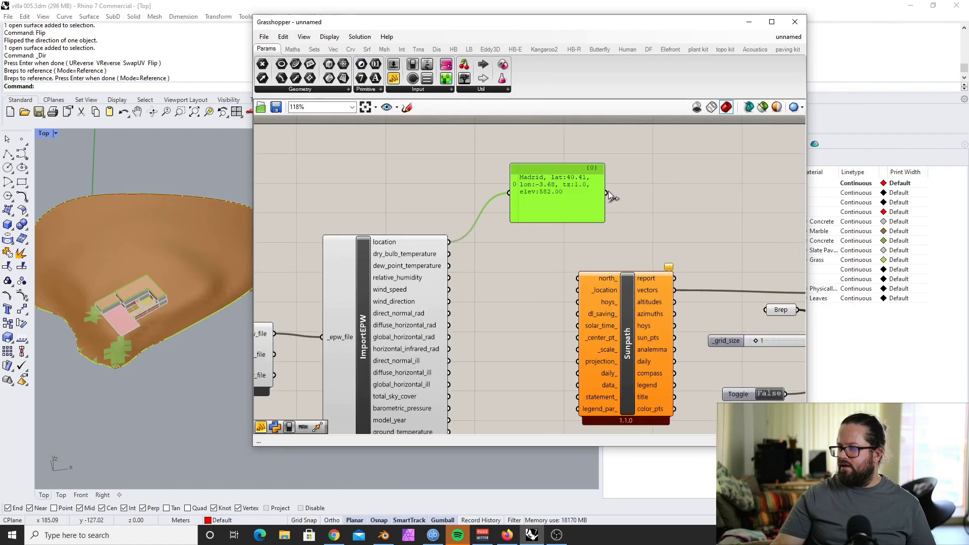
drag(605, 190, 759, 190)
right_drag(581, 182, 553, 186)
scroll(553, 186, up, 3)
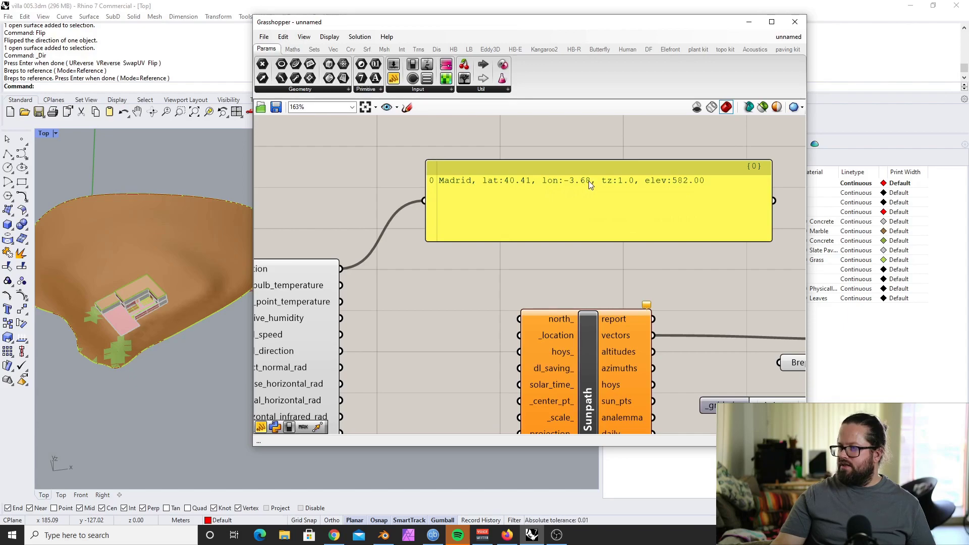
Move the Sunpath and DirectSunHours components with their inputs farther right and slightly down from the ImportEPW component.
drag(607, 169, 606, 177)
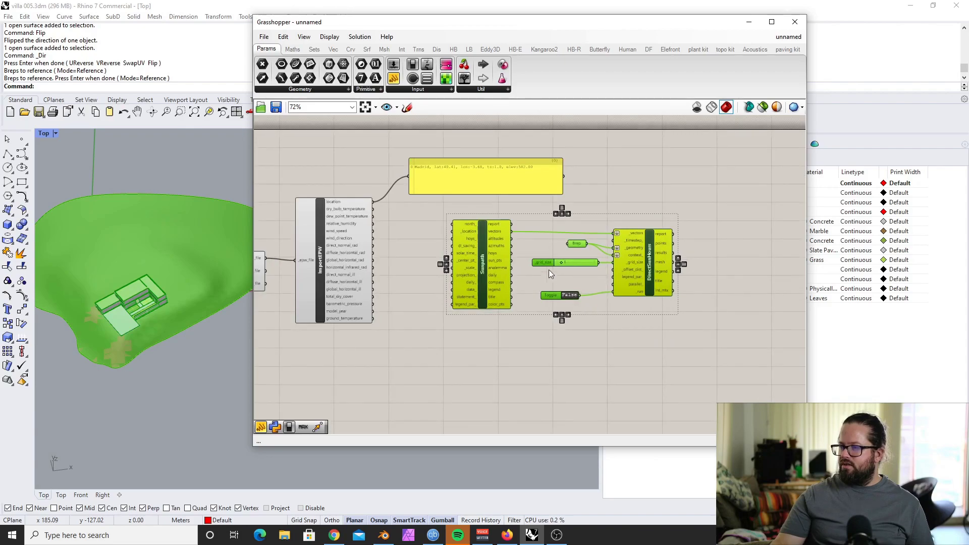
drag(507, 257, 548, 298)
click(507, 242)
scroll(504, 240, down, 3)
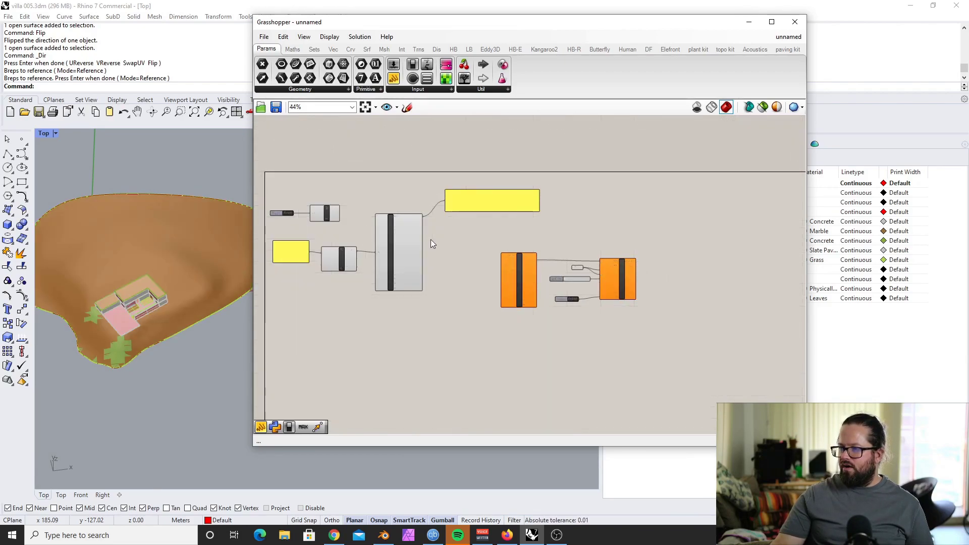
Place the location panel directly above ImportEPW and move the whole weather import group below the Sunpath and DirectSunHours components.
scroll(431, 240, up, 2)
click(513, 190)
scroll(375, 193, down, 1)
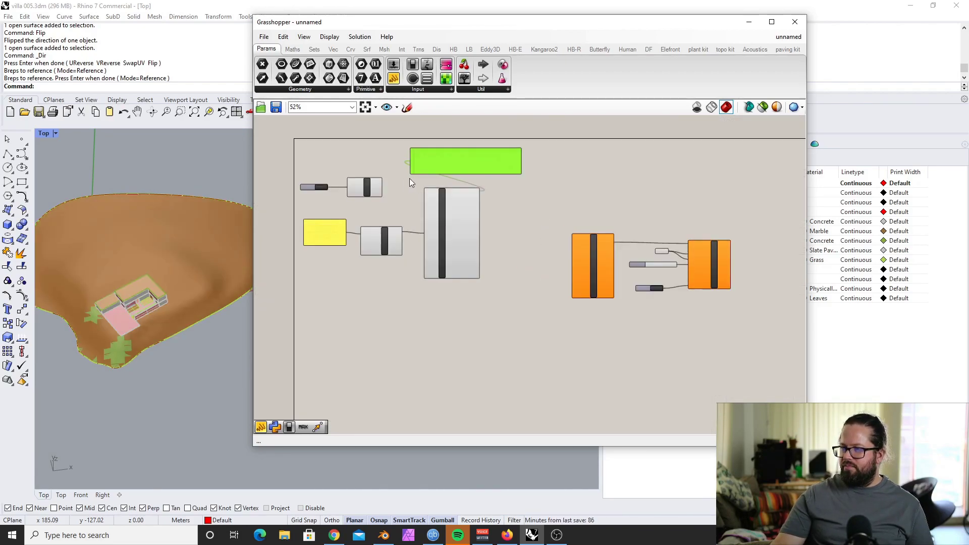
scroll(449, 179, up, 1)
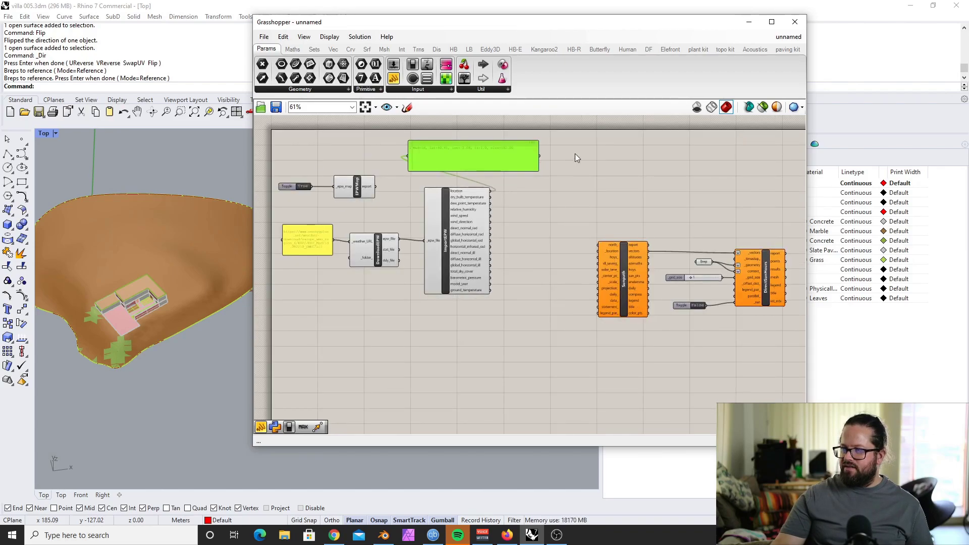
drag(575, 153, 291, 286)
scroll(535, 238, up, 4)
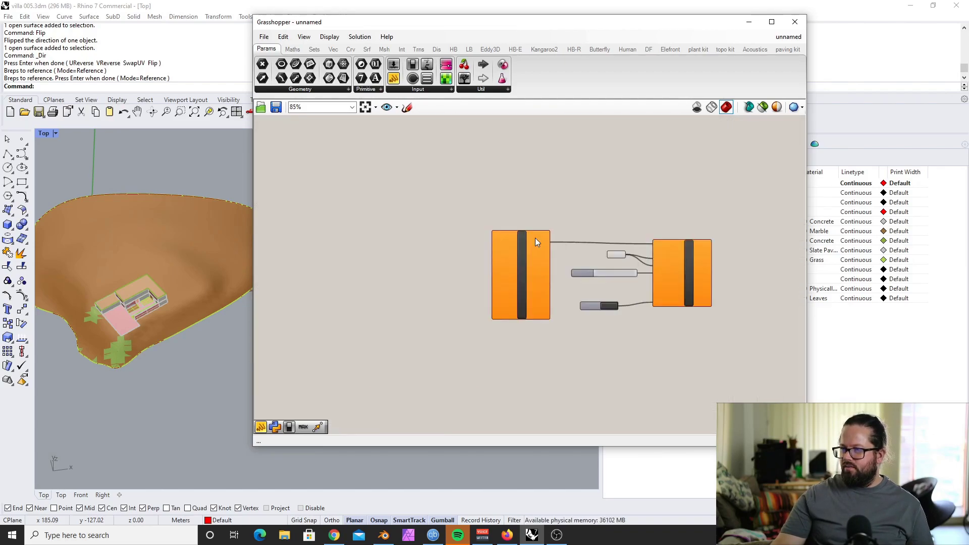
Add an LB Construct Location component beside Sunpath and connect its location output to Sunpath's _location input.
click(468, 49)
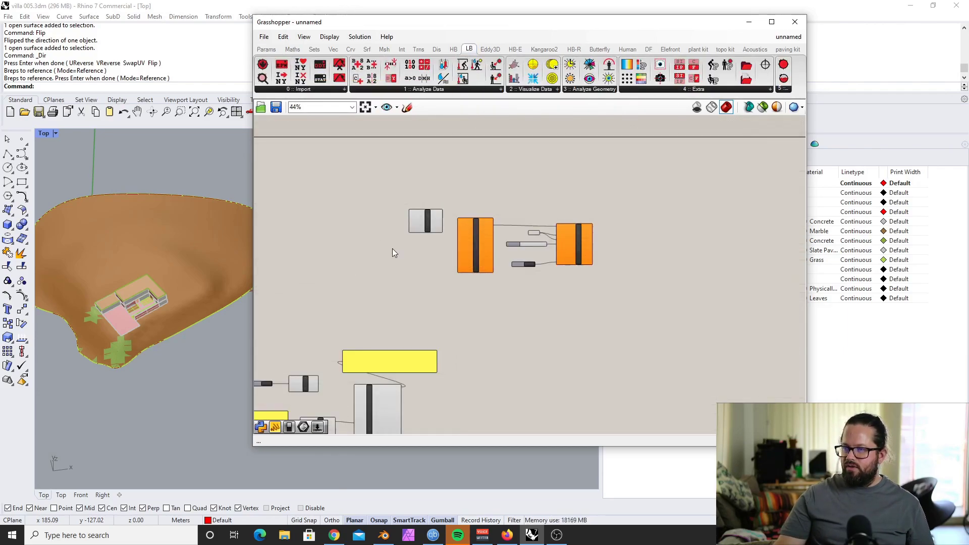
right_drag(316, 404, 362, 339)
scroll(361, 341, up, 5)
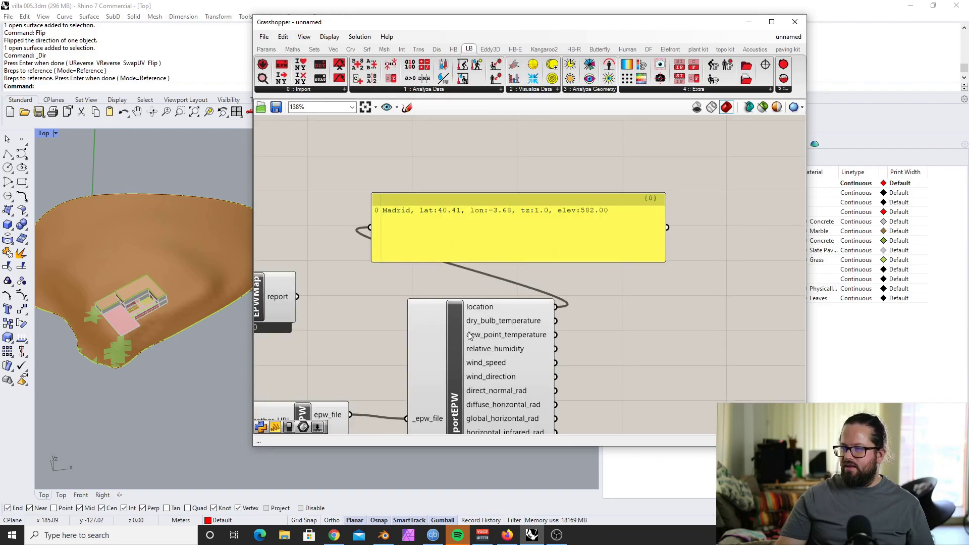
scroll(472, 309, down, 6)
scroll(453, 226, up, 4)
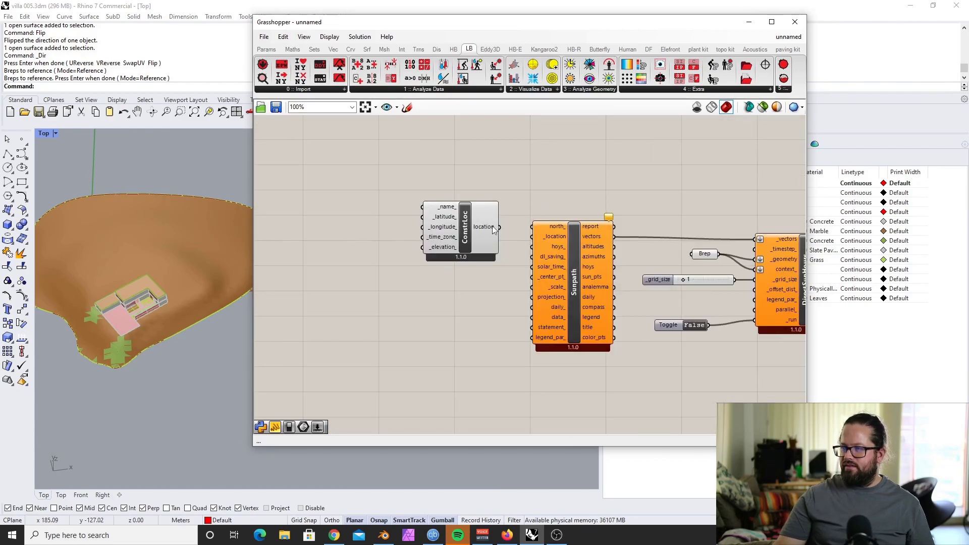
scroll(486, 228, up, 2)
click(426, 239)
drag(449, 233, 553, 238)
scroll(535, 259, down, 3)
scroll(488, 214, up, 3)
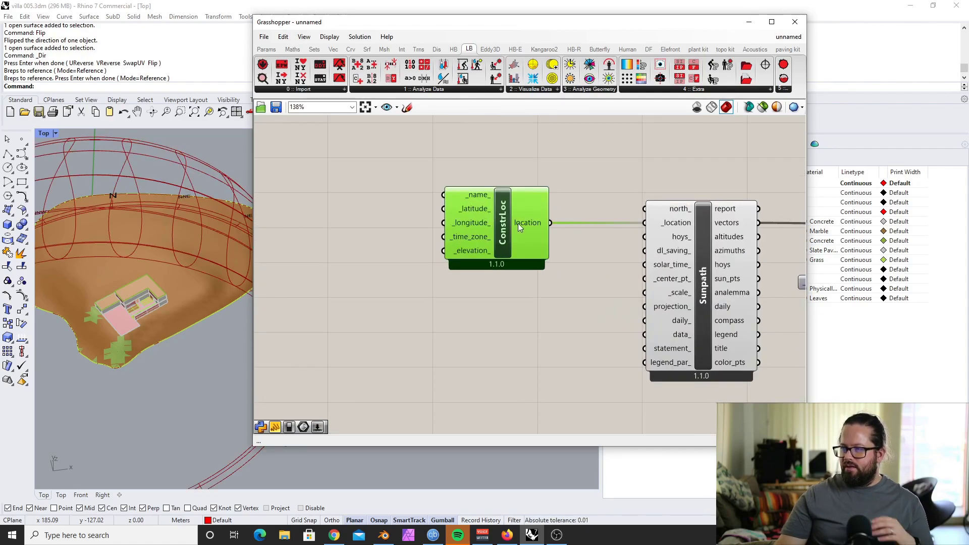
Duplicate the Madrid location panel and place the copy above the Construct Location and Sunpath components.
scroll(519, 226, down, 6)
scroll(460, 313, up, 4)
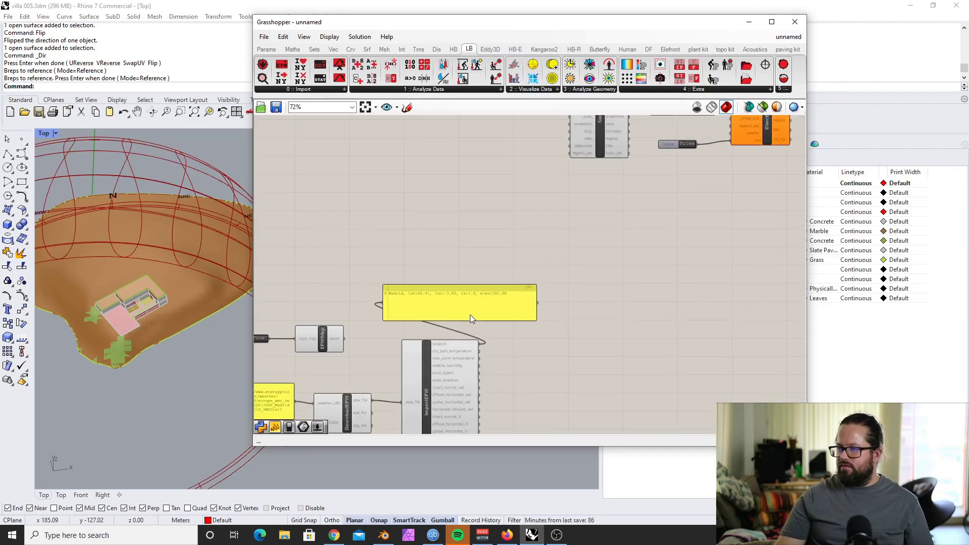
click(471, 313)
key(ctrl+c)
key(ctrl+v)
scroll(470, 314, down, 4)
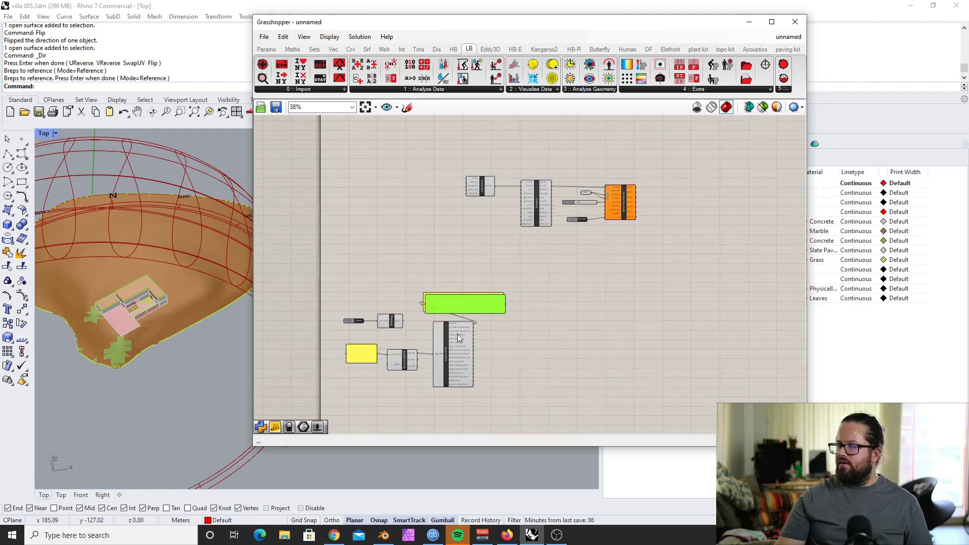
scroll(469, 313, up, 1)
drag(470, 313, 538, 156)
scroll(532, 154, up, 5)
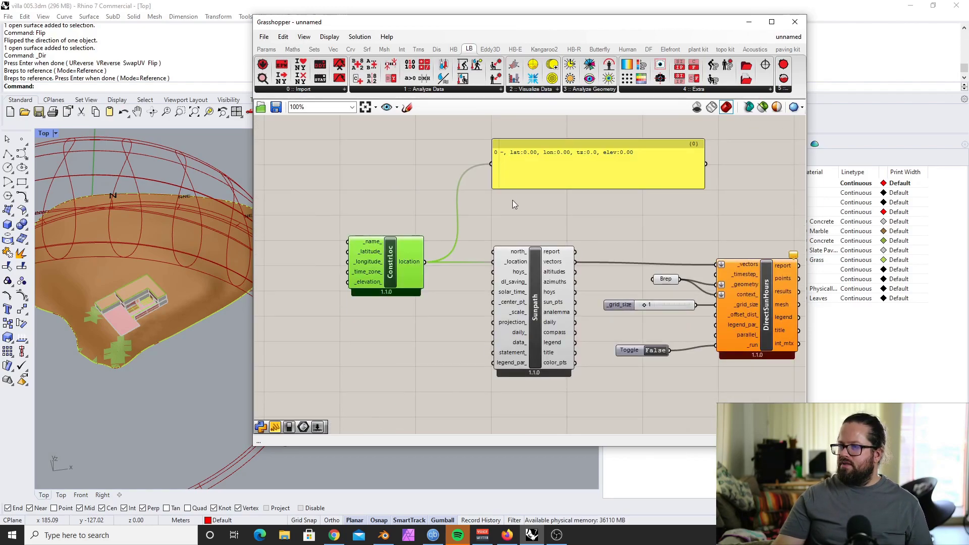
Connect the Construct Location output to the duplicated panel and move Construct Location farther away from Sunpath.
scroll(507, 152, up, 4)
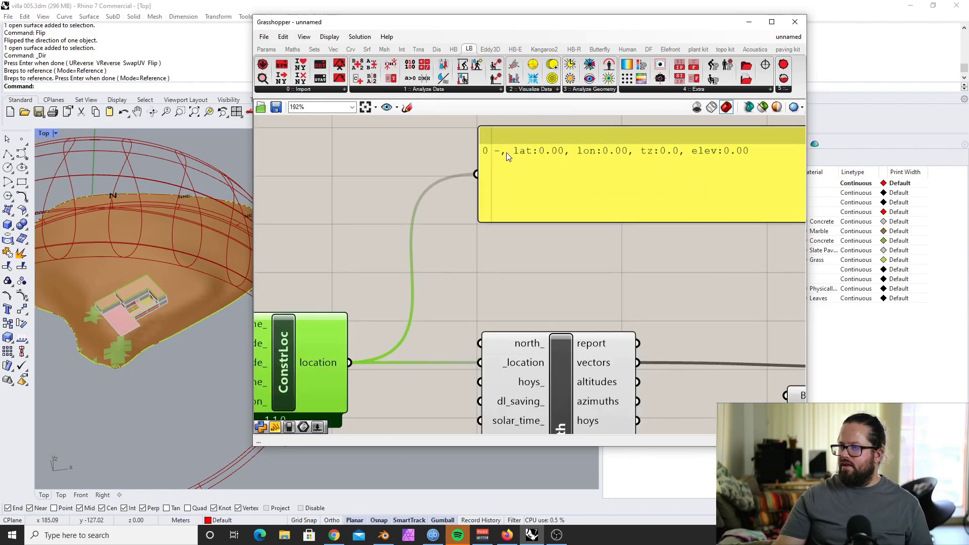
scroll(499, 155, down, 3)
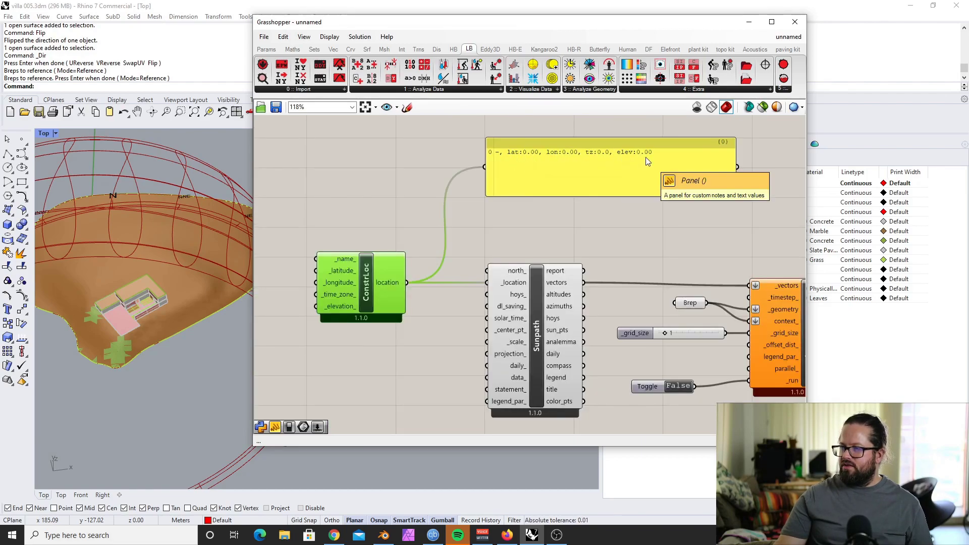
scroll(572, 227, down, 3)
scroll(401, 208, up, 3)
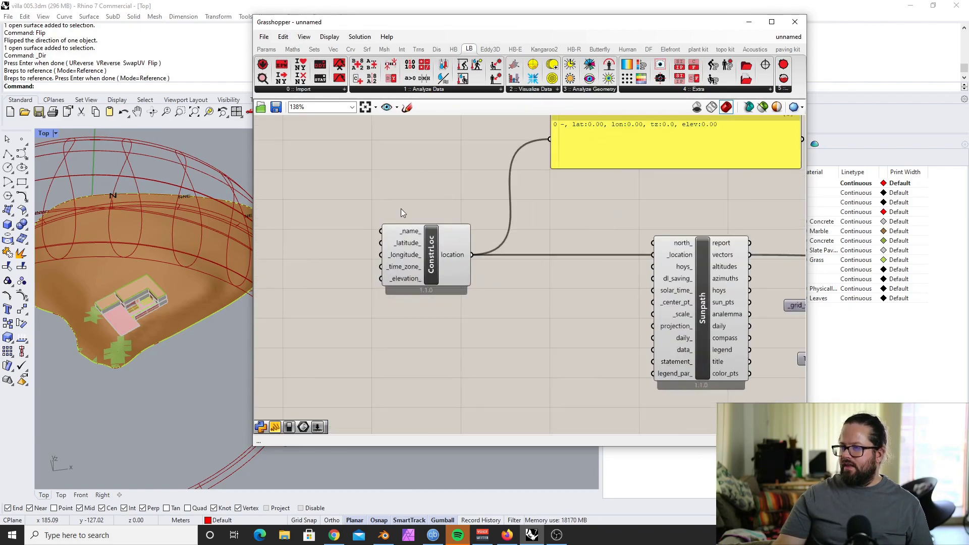
scroll(401, 208, down, 6)
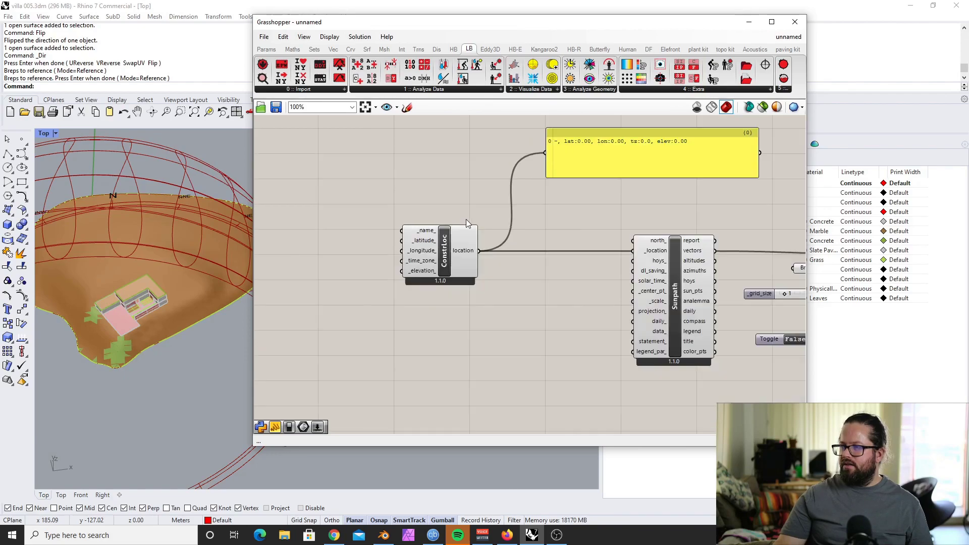
Duplicate the weather URL panel, place the copy beside the Construct Location inputs and clear its text.
scroll(502, 198, up, 2)
click(534, 186)
scroll(465, 231, down, 3)
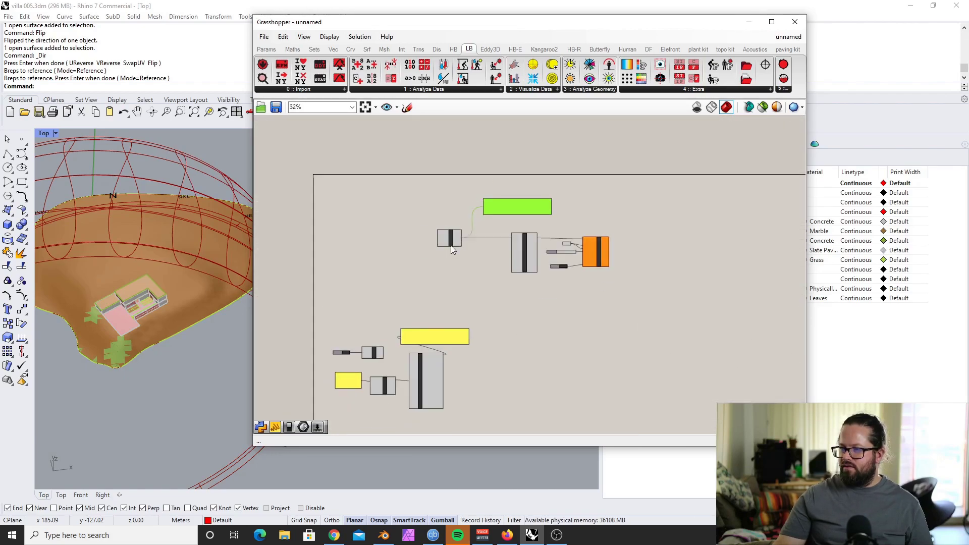
scroll(392, 336, up, 2)
click(331, 402)
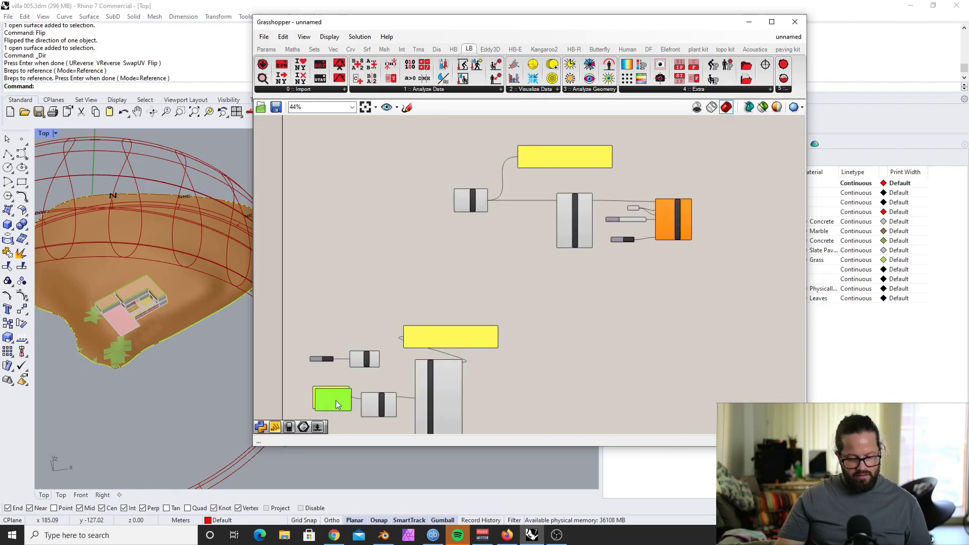
scroll(418, 187, up, 6)
double_click(429, 199)
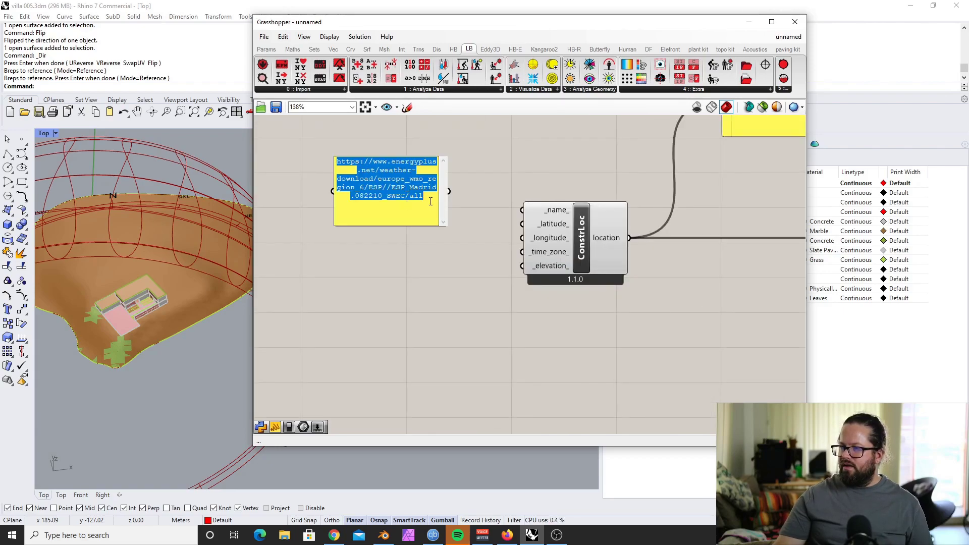
double_click(430, 200)
Switch to the browser and examine the area around La Paradilla on the EPW map.
key(alt+Tab)
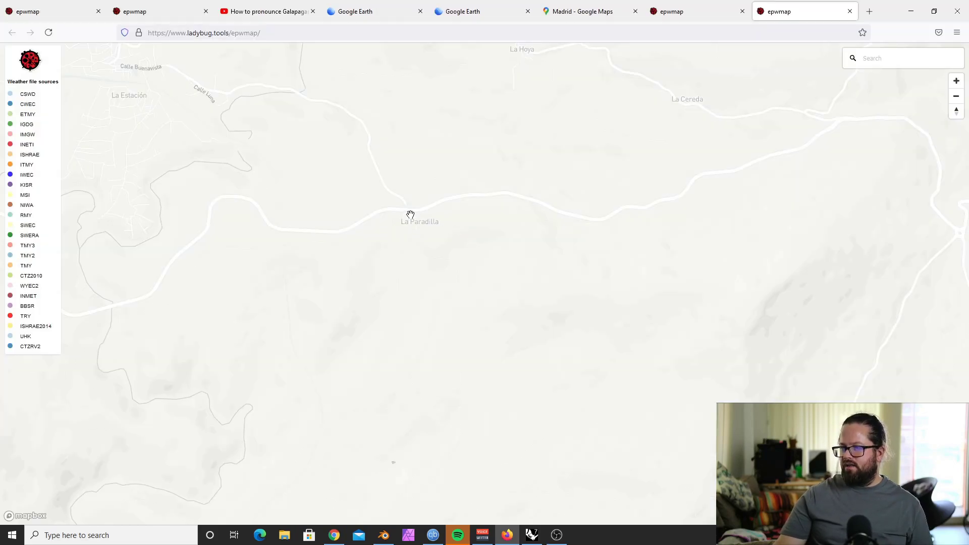
scroll(410, 215, up, 4)
scroll(411, 215, down, 3)
drag(410, 214, 449, 258)
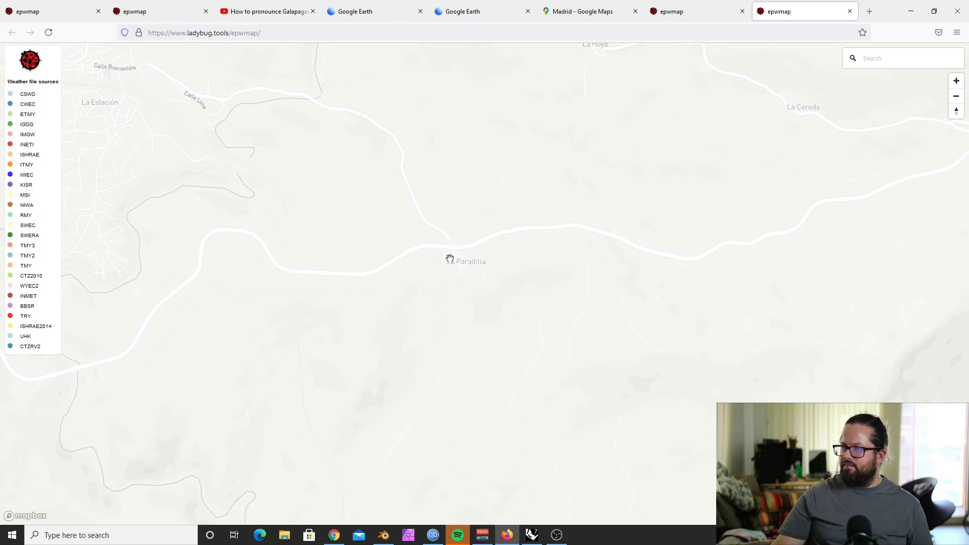
scroll(449, 259, down, 1)
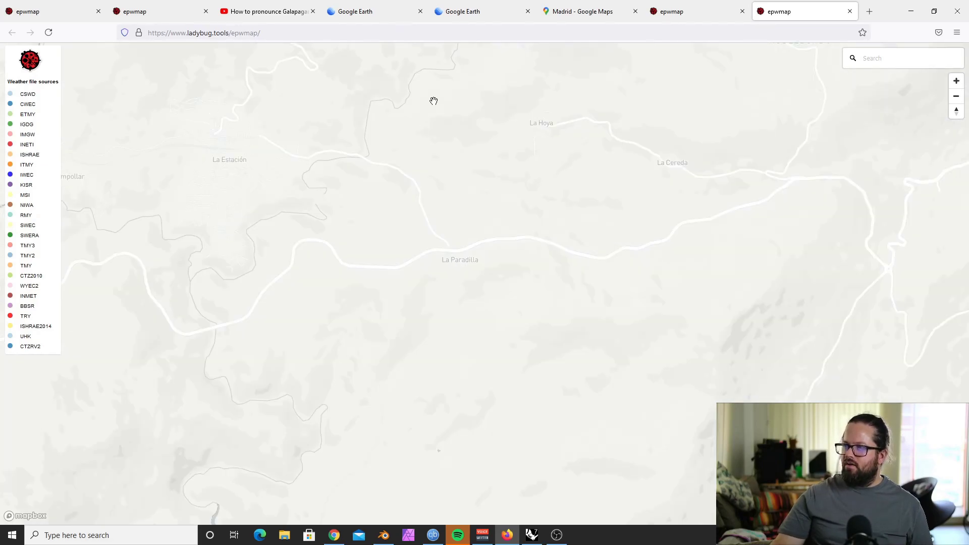
Switch to the open Google Earth page, search for La Paradilla and go to La Paradilla, Spain.
click(468, 13)
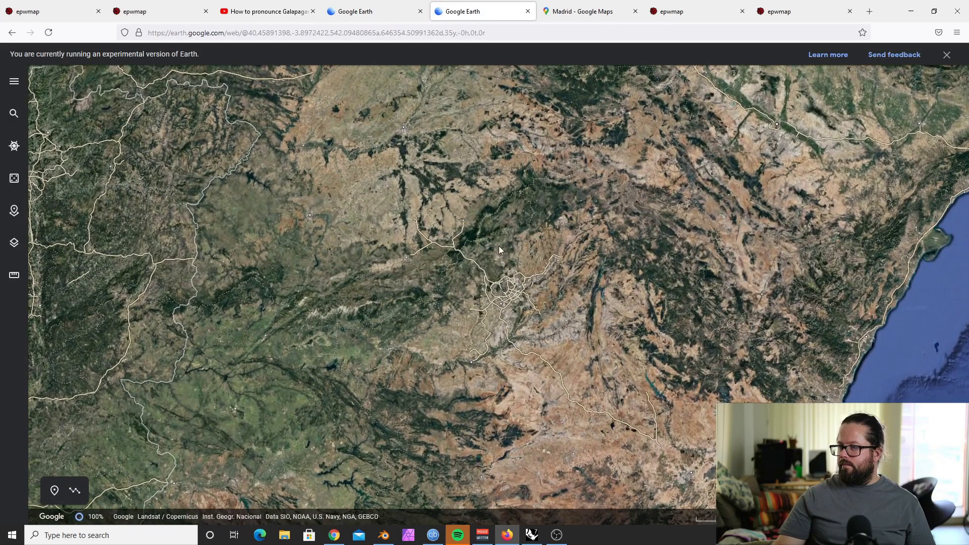
drag(541, 262, 595, 310)
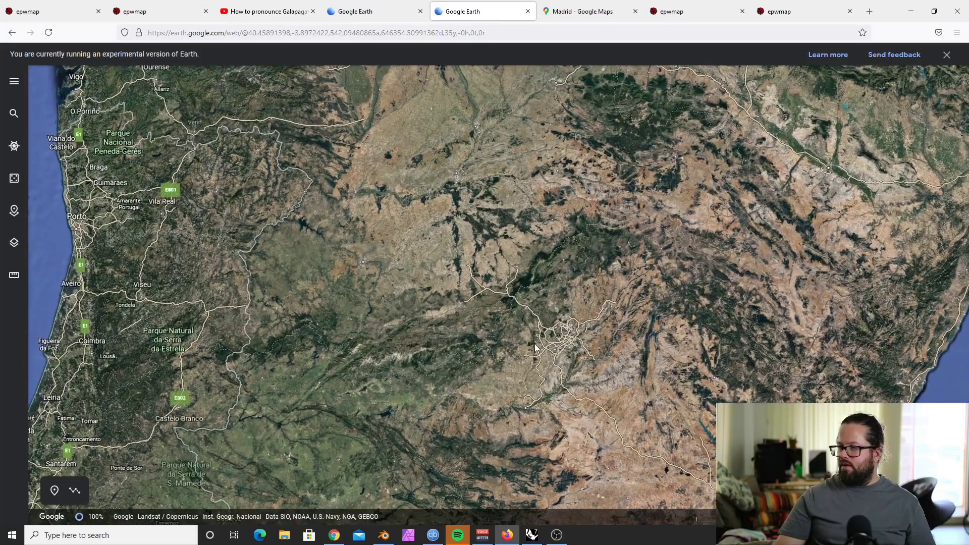
scroll(546, 357, up, 3)
scroll(532, 348, up, 5)
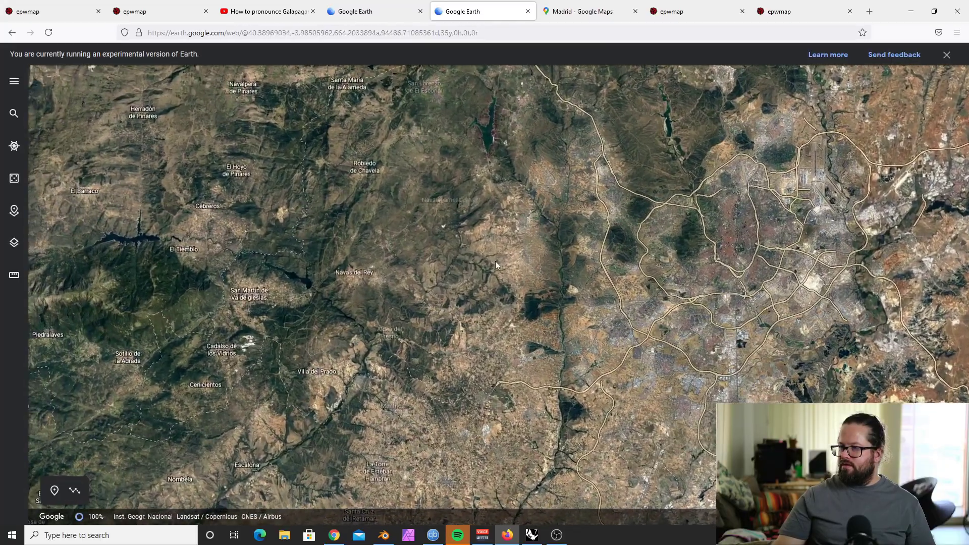
scroll(327, 241, up, 5)
click(14, 113)
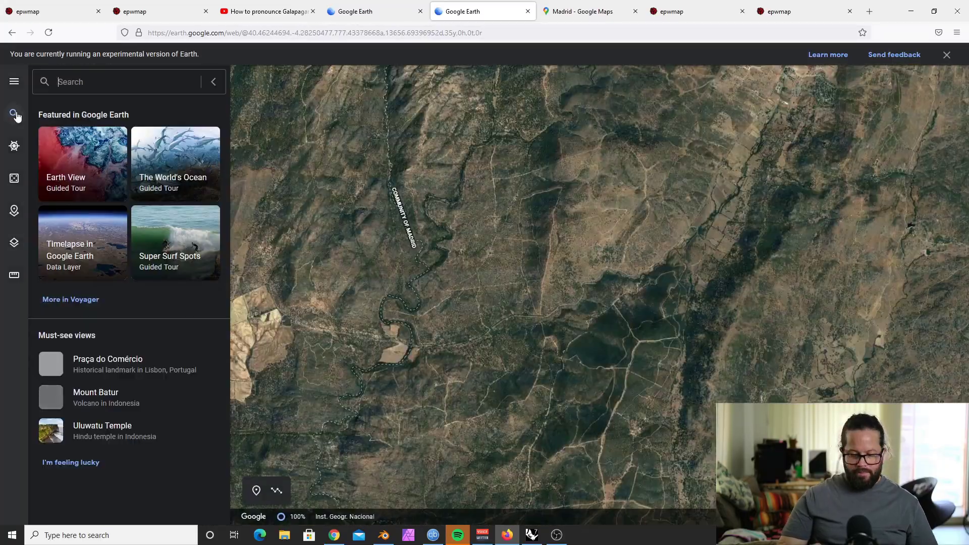
text(La P)
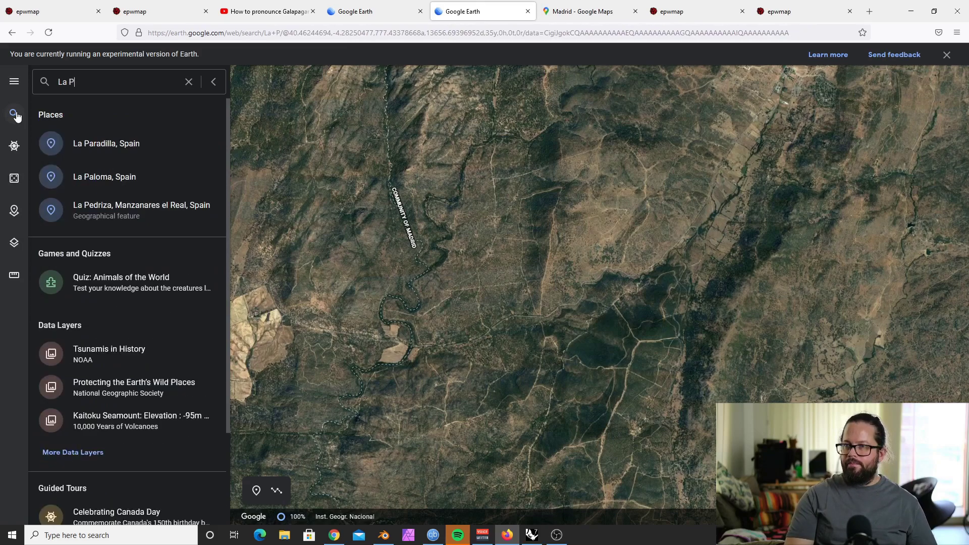
text(aradill)
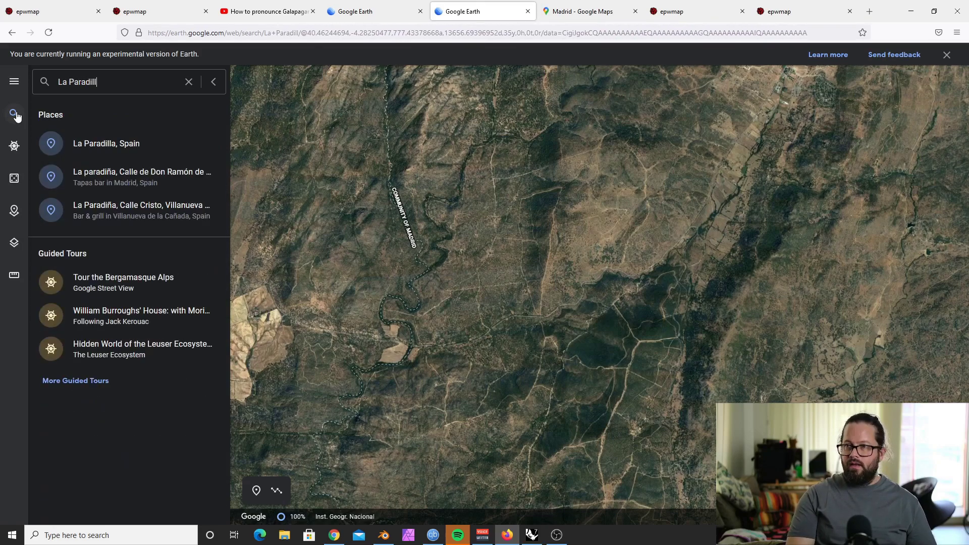
click(112, 144)
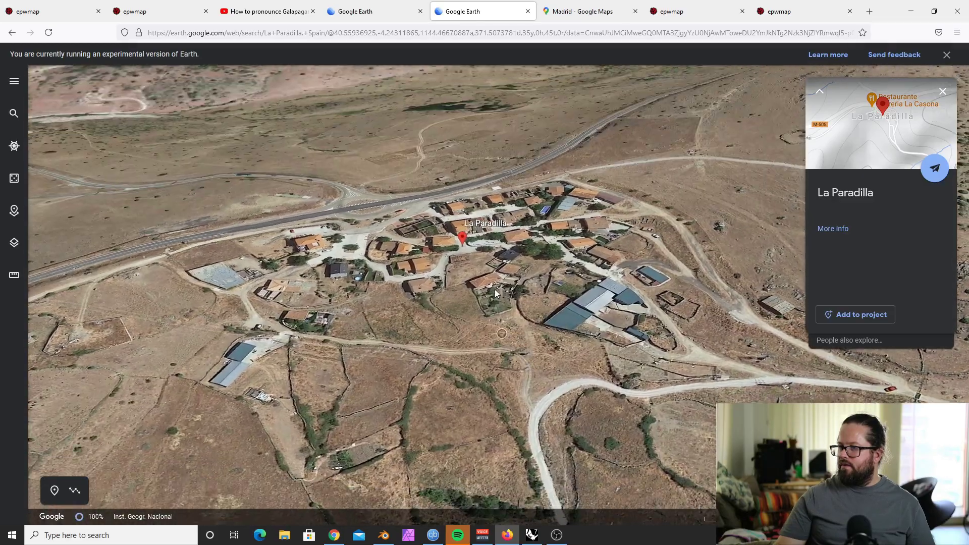
Examine the terrain around La Paradilla to locate the blue site marker and return to Grasshopper.
scroll(494, 289, down, 6)
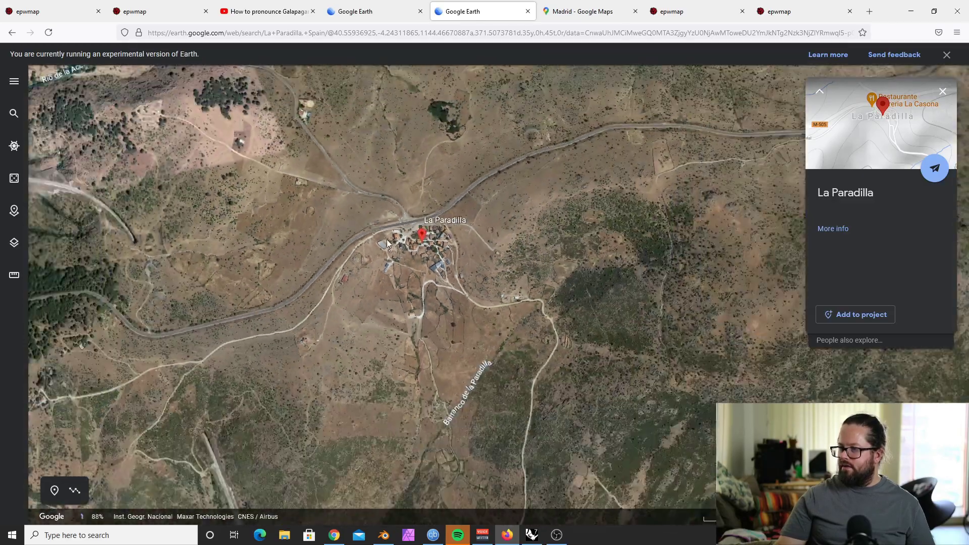
scroll(387, 244, down, 5)
scroll(435, 251, up, 7)
scroll(496, 217, up, 2)
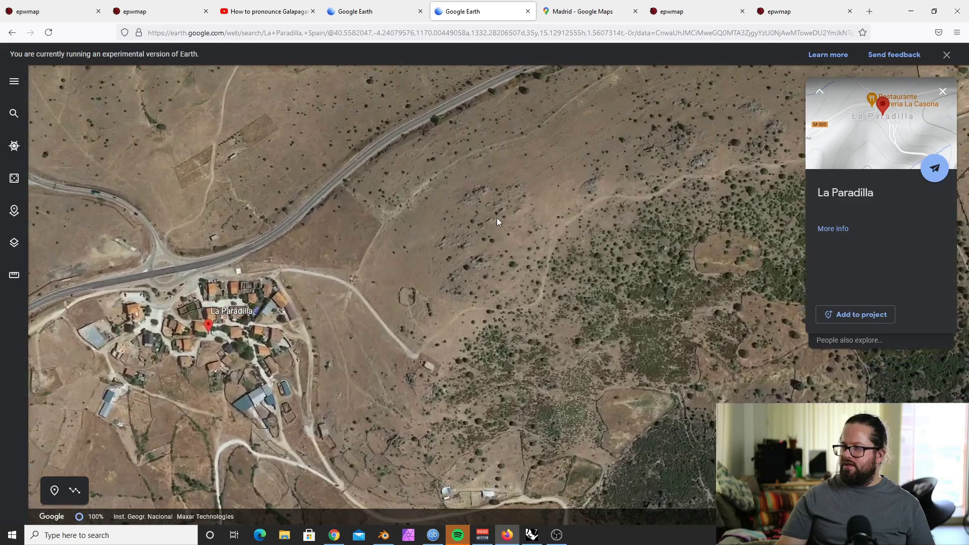
scroll(496, 217, up, 2)
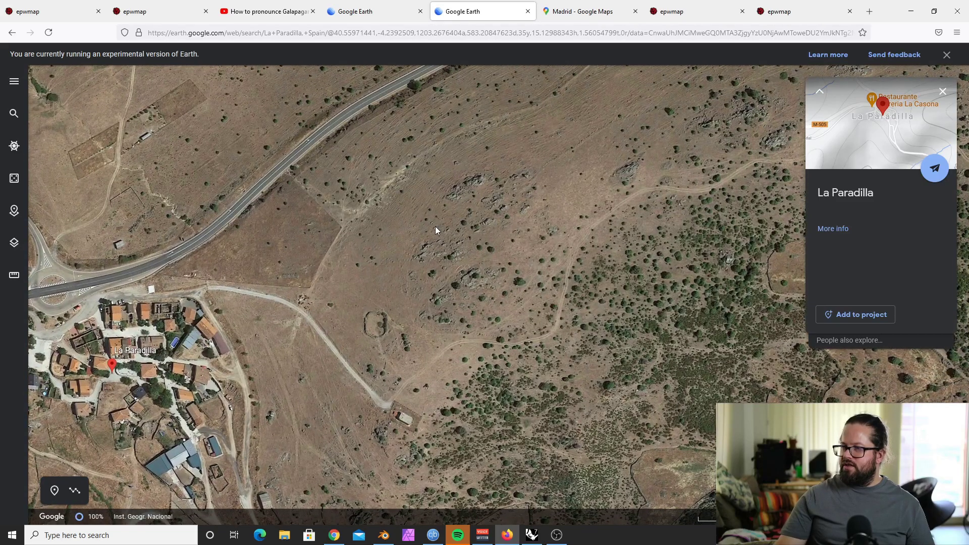
scroll(435, 230, down, 5)
scroll(419, 358, up, 5)
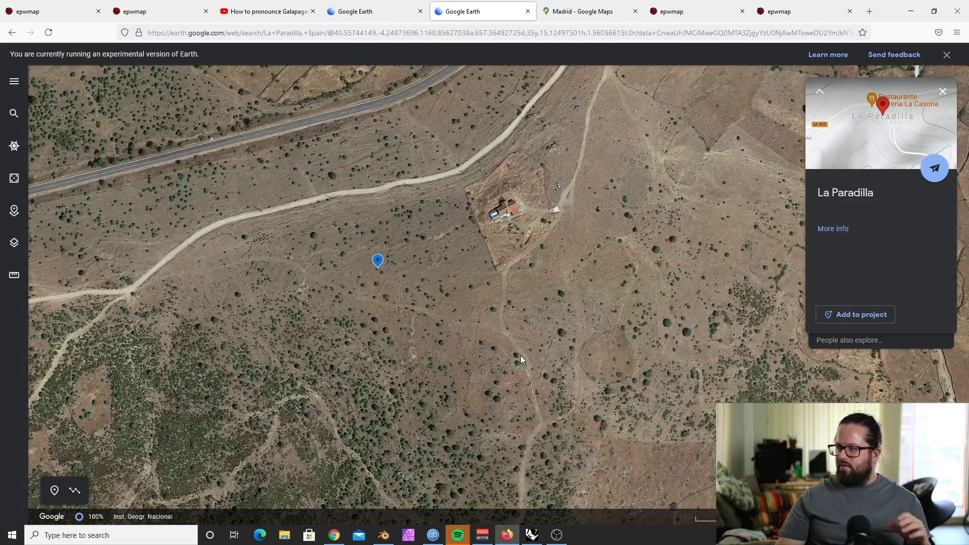
drag(418, 323, 422, 342)
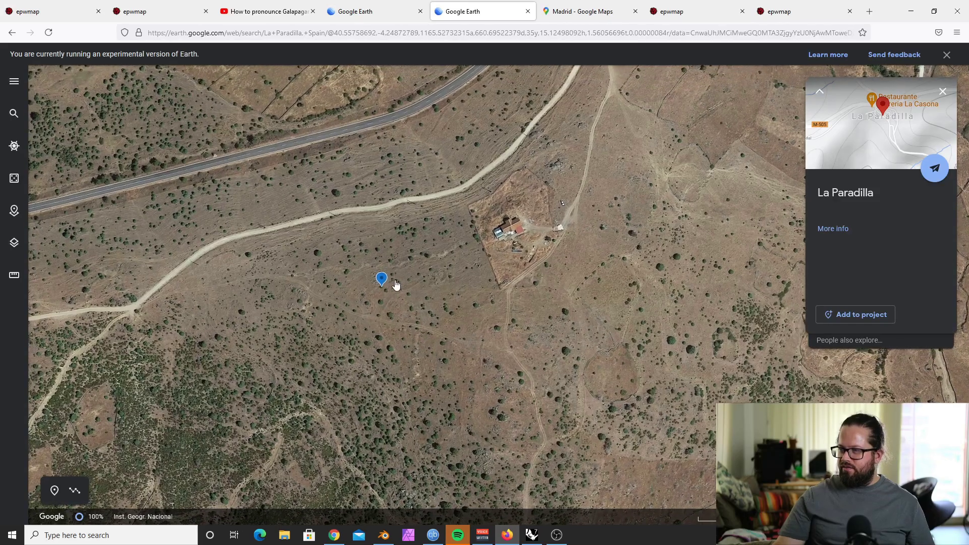
scroll(374, 275, down, 4)
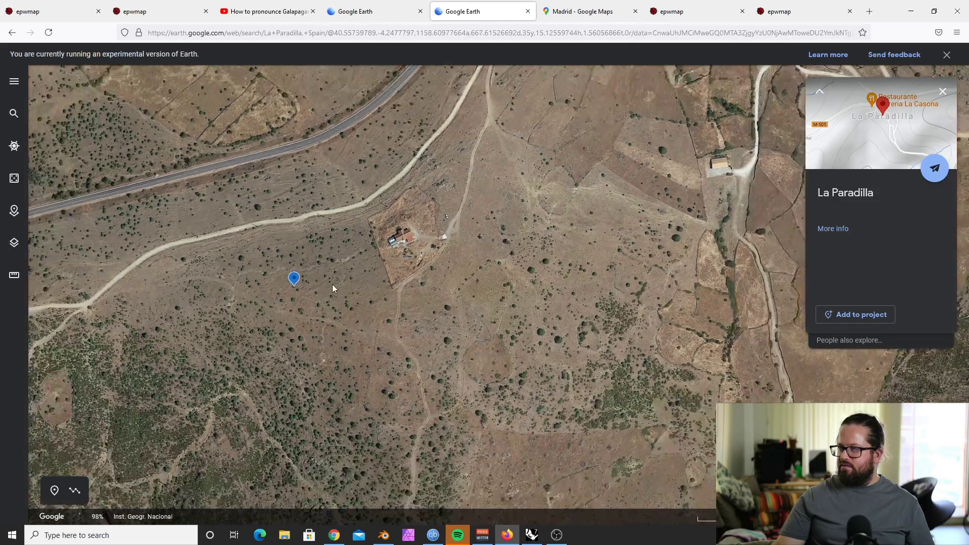
scroll(327, 286, up, 3)
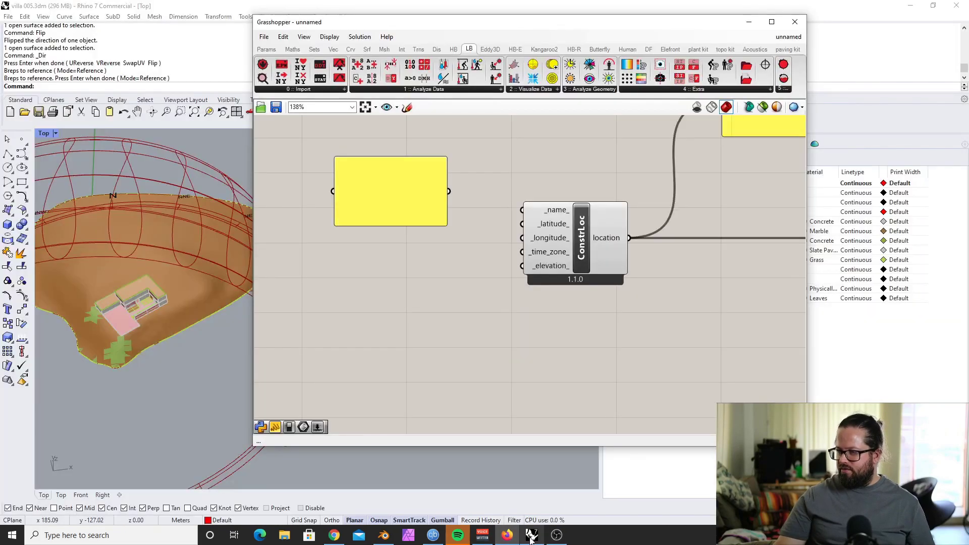
Enter La Paradilla in the empty panel and connect it to the name input of Construct Location.
double_click(385, 187)
text(P)
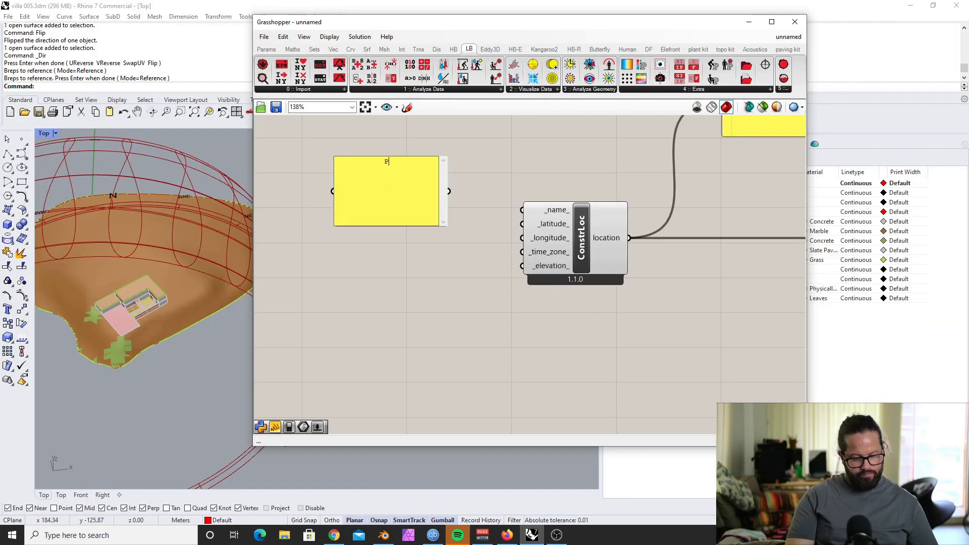
text(aradilla)
key(ctrl+a)
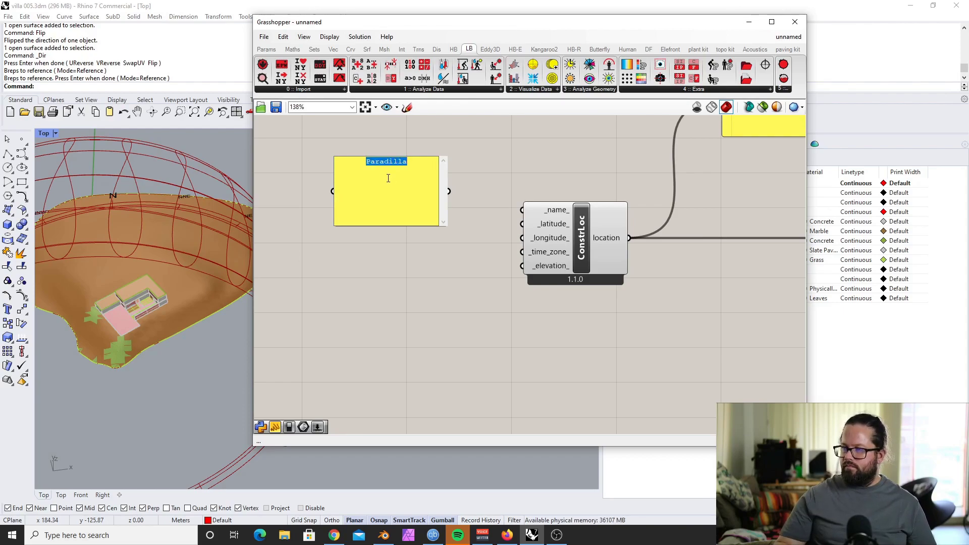
key(Left)
text(La)
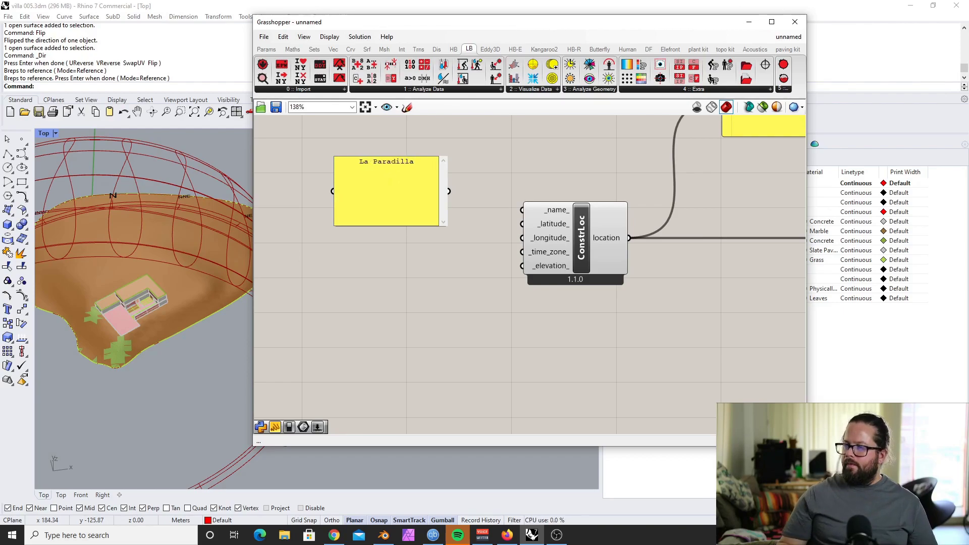
click(439, 153)
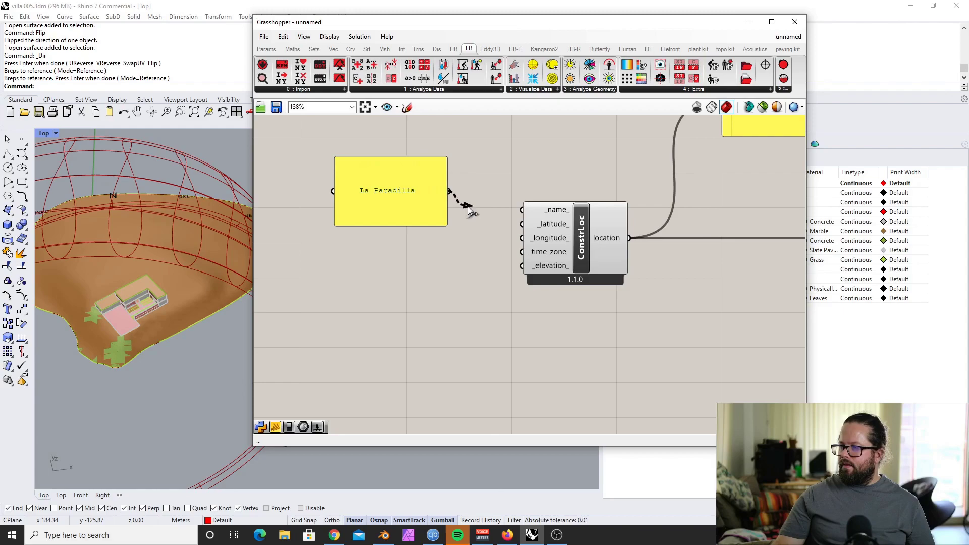
drag(449, 192, 515, 216)
drag(399, 165, 434, 175)
scroll(424, 197, down, 3)
scroll(644, 138, up, 2)
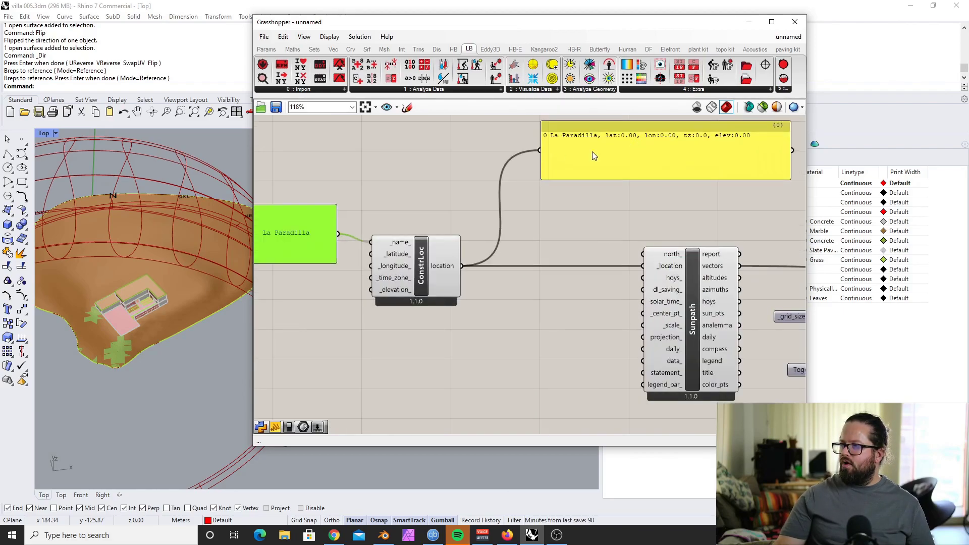
Place the Madrid location panel directly above the La Paradilla output panel so the two locations can be compared.
drag(593, 143, 600, 149)
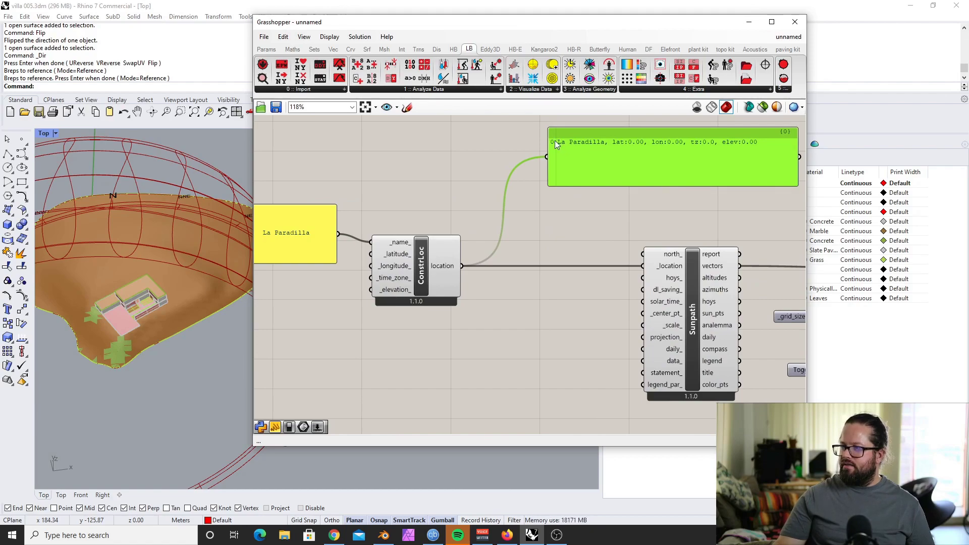
scroll(463, 211, down, 5)
scroll(444, 353, up, 2)
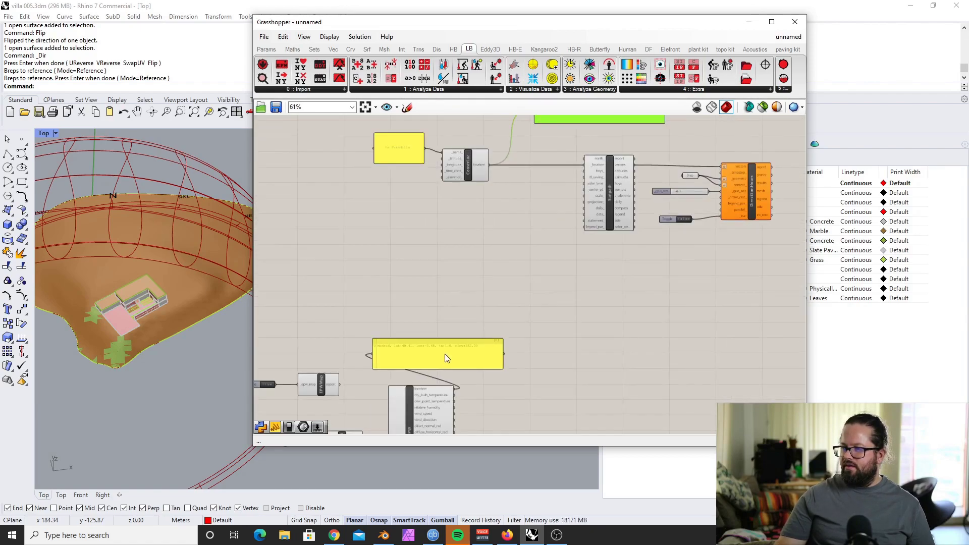
drag(461, 343, 515, 304)
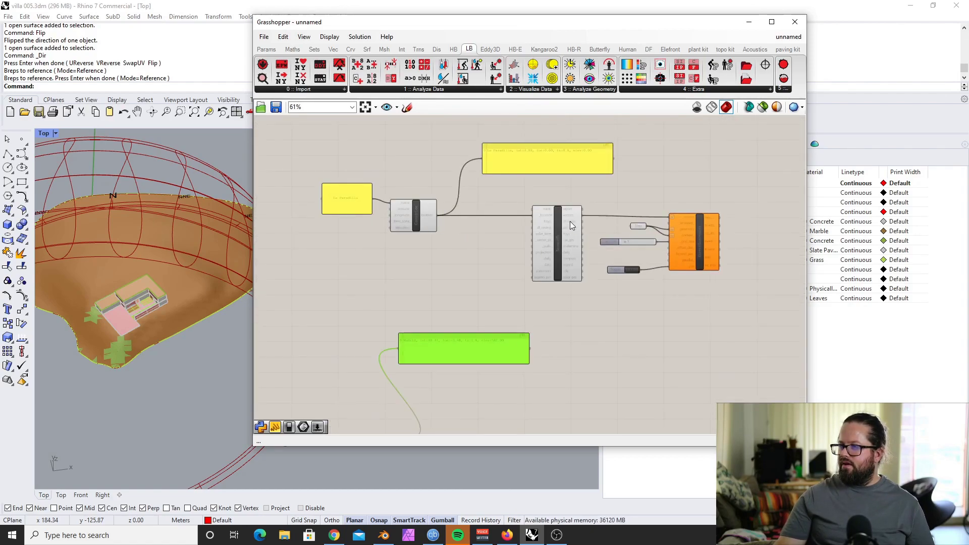
drag(450, 359, 537, 134)
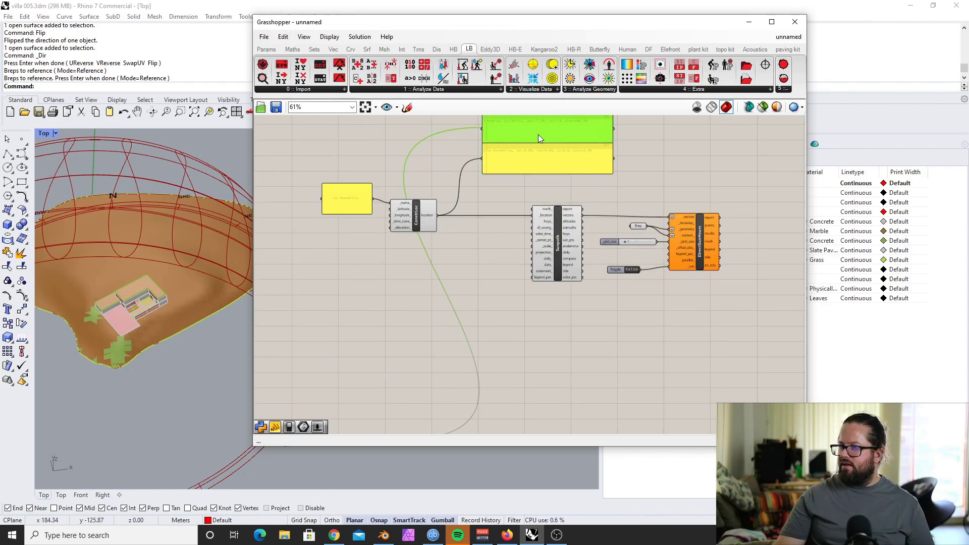
scroll(538, 134, down, 1)
scroll(552, 214, up, 4)
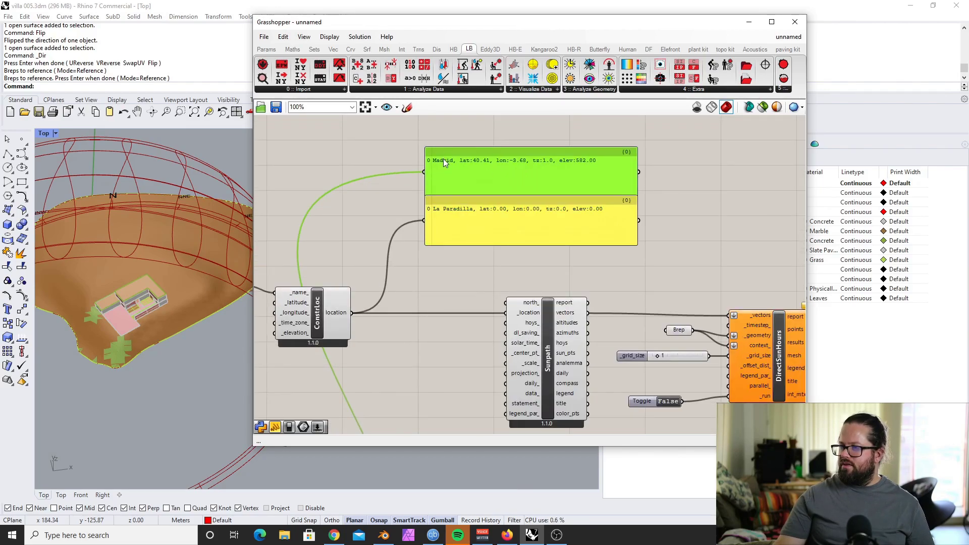
scroll(534, 207, down, 2)
scroll(372, 285, up, 5)
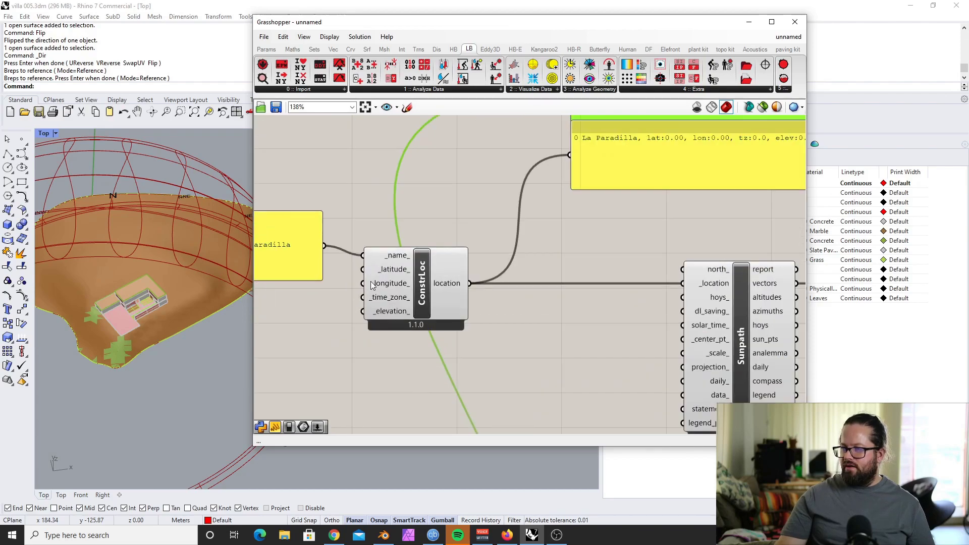
Duplicate the La Paradilla panel, shrink the copies and connect them to the latitude, longitude, time zone and elevation inputs.
scroll(372, 286, down, 2)
scroll(353, 252, up, 2)
drag(333, 247, 342, 210)
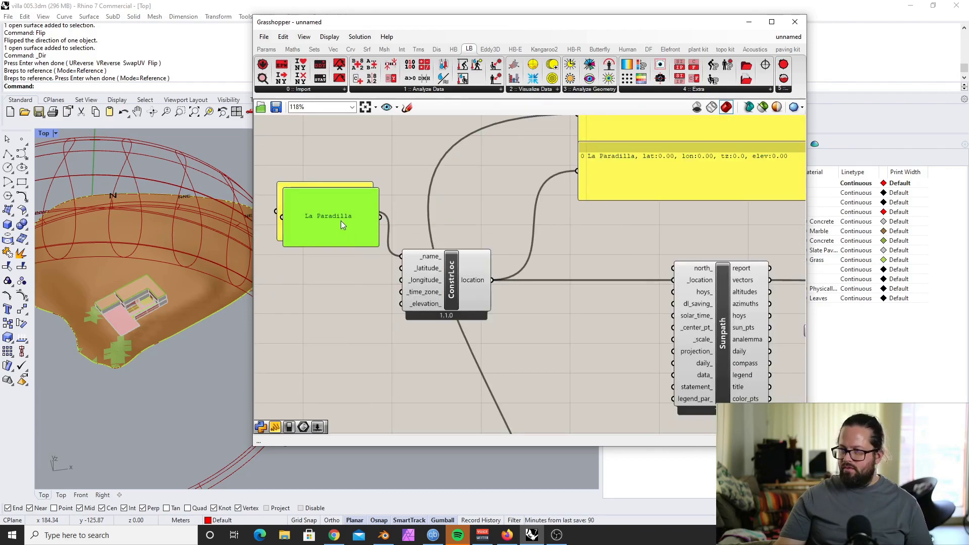
alt+drag(340, 220, 398, 287)
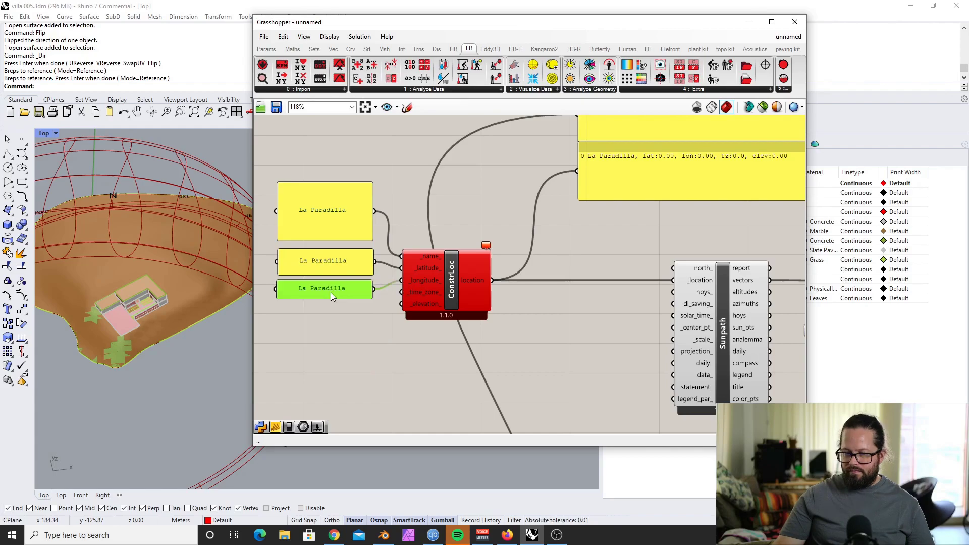
key(ctrl+c)
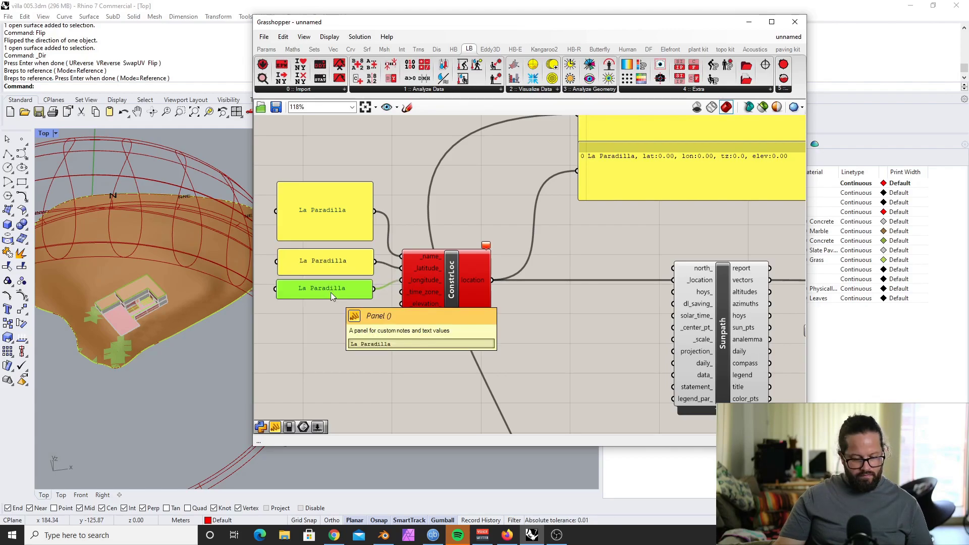
key(ctrl+v)
alt+drag(331, 296, 349, 343)
Switch to Google Earth and save the latitude/longitude formatting as Decimal in its settings.
key(alt+Tab)
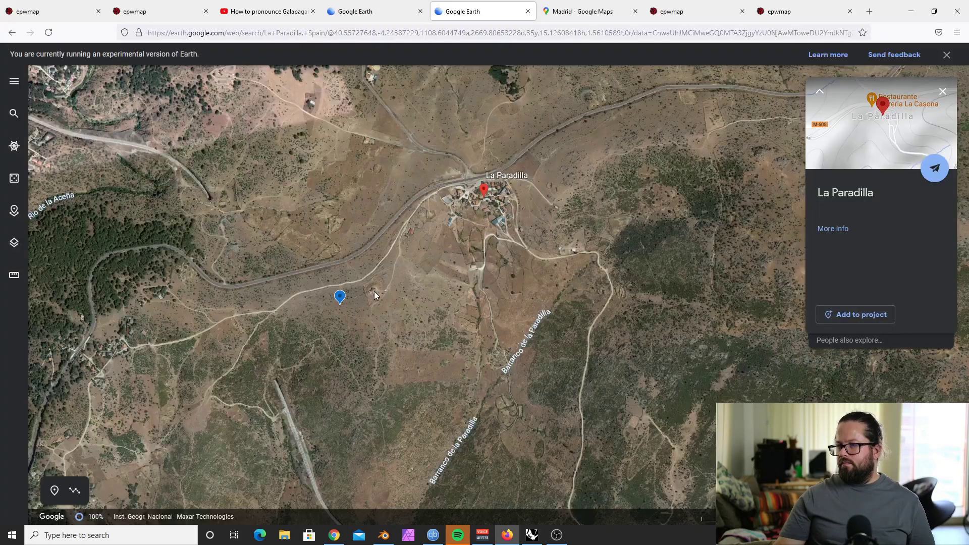
drag(417, 255, 387, 287)
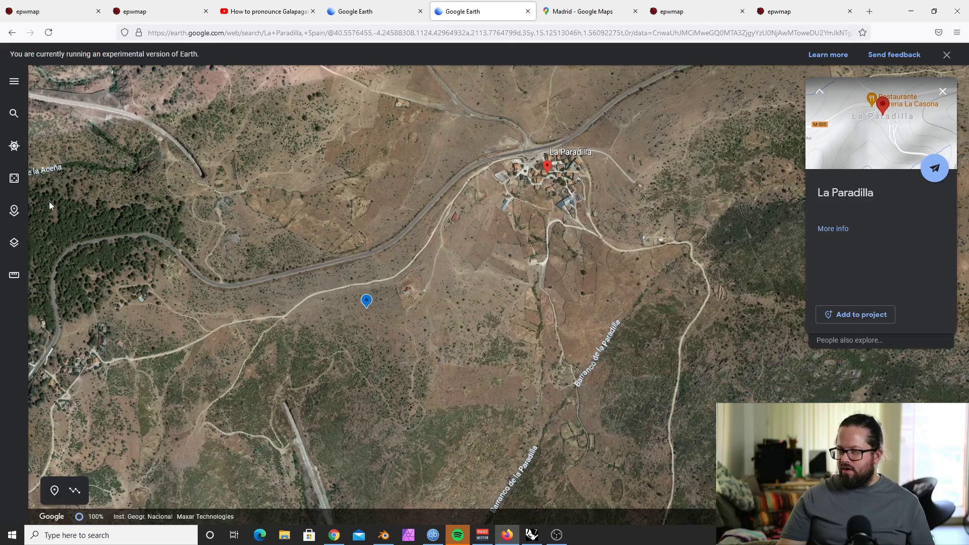
click(14, 84)
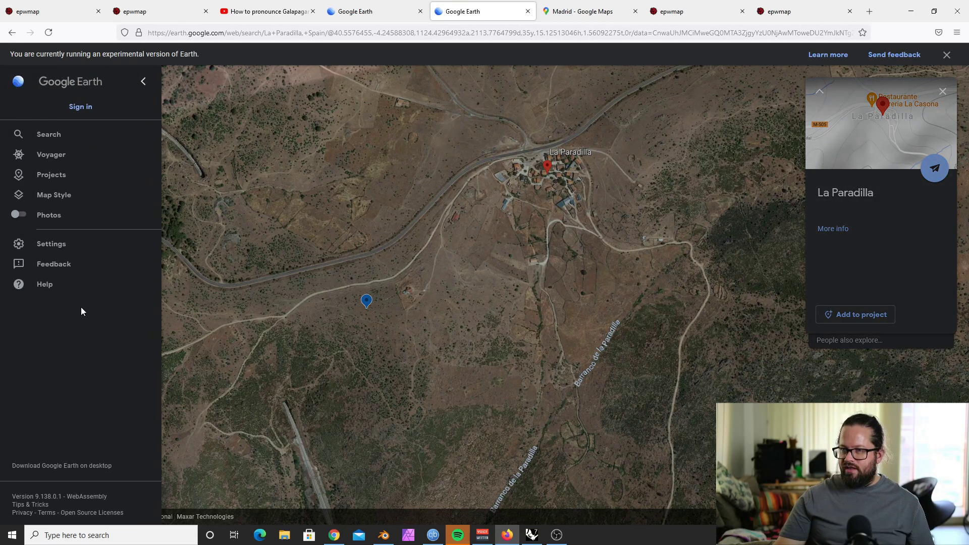
click(63, 247)
scroll(393, 318, down, 5)
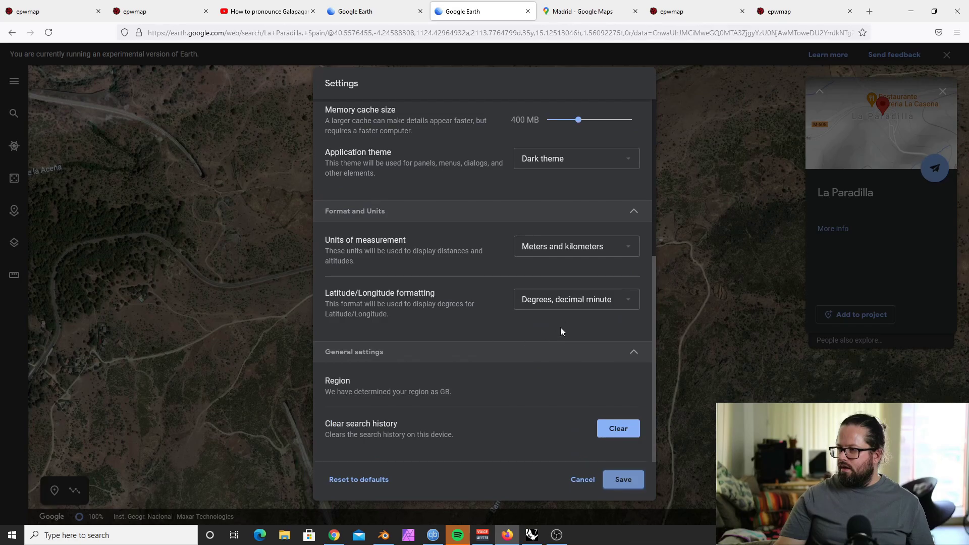
click(611, 303)
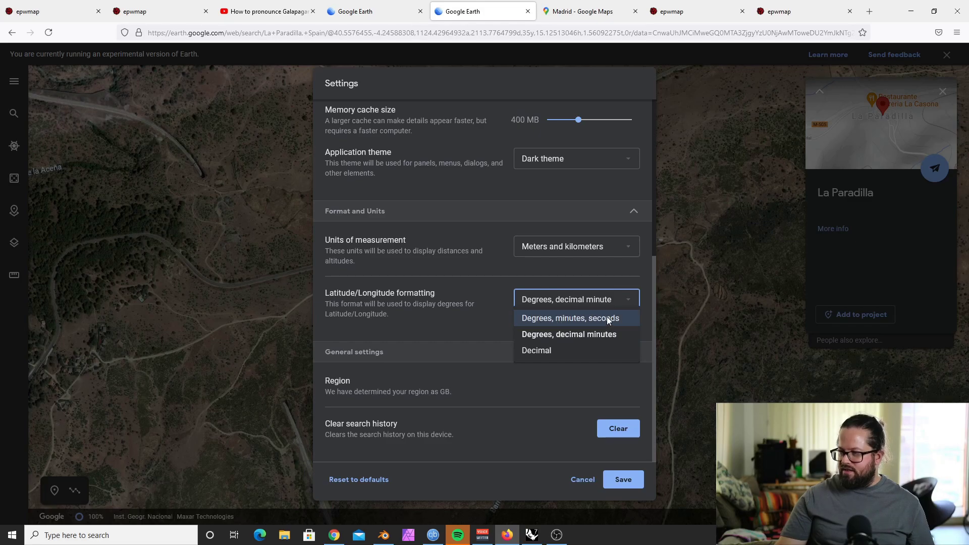
click(563, 350)
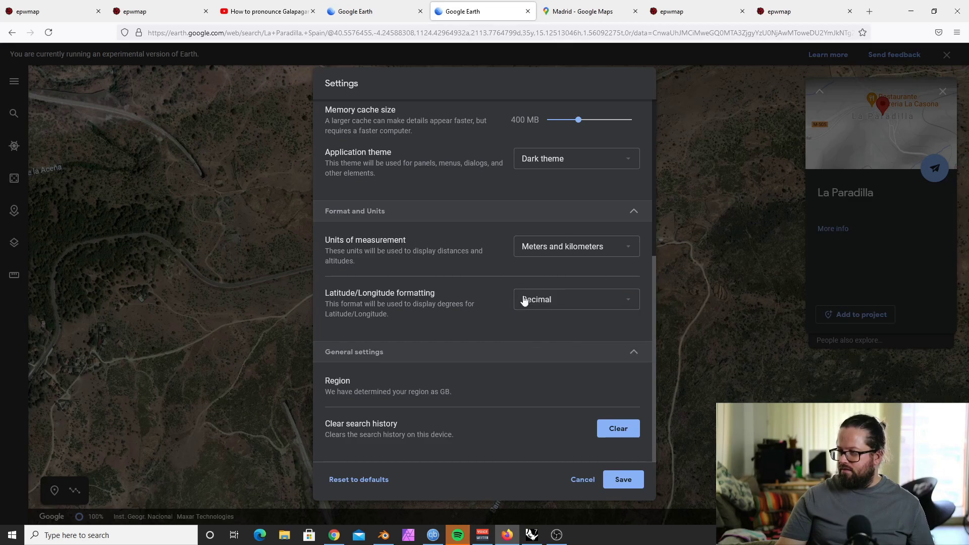
click(622, 478)
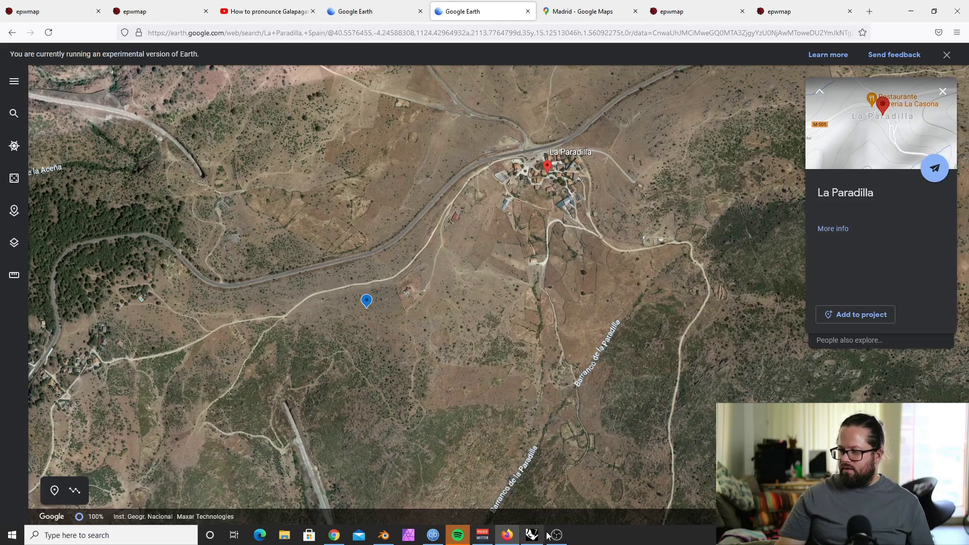
Return to Grasshopper and set the latitude panel to 40.55.
click(531, 535)
double_click(315, 254)
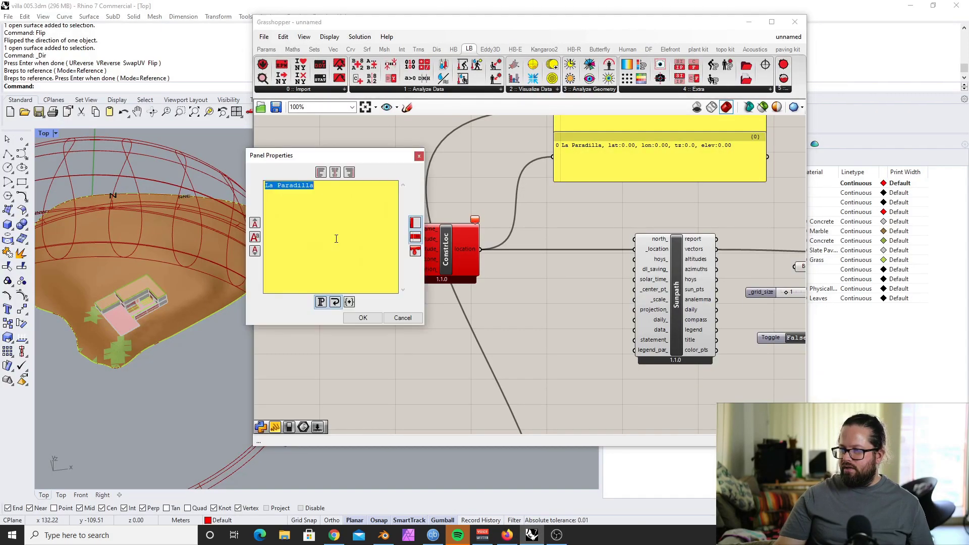
key(BackSpace)
text(40.55)
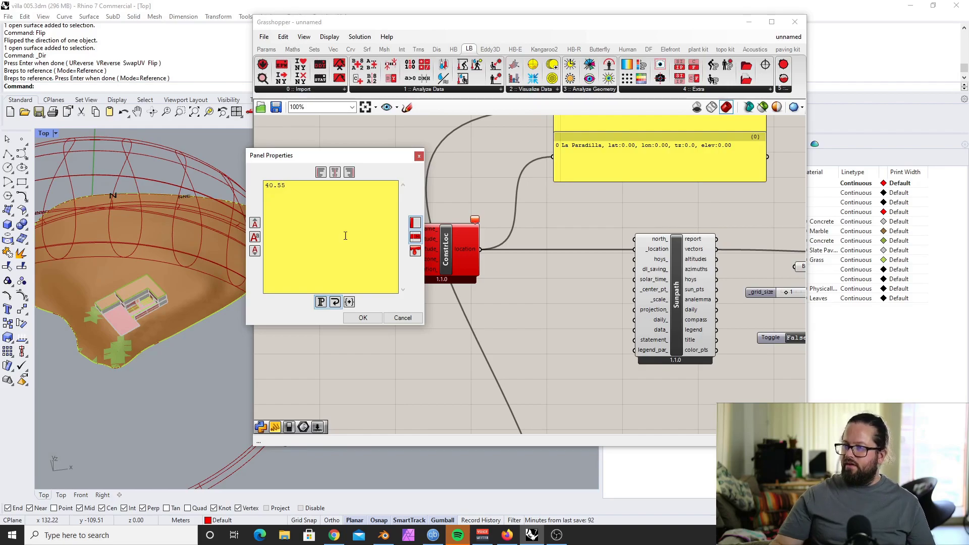
click(471, 179)
click(372, 317)
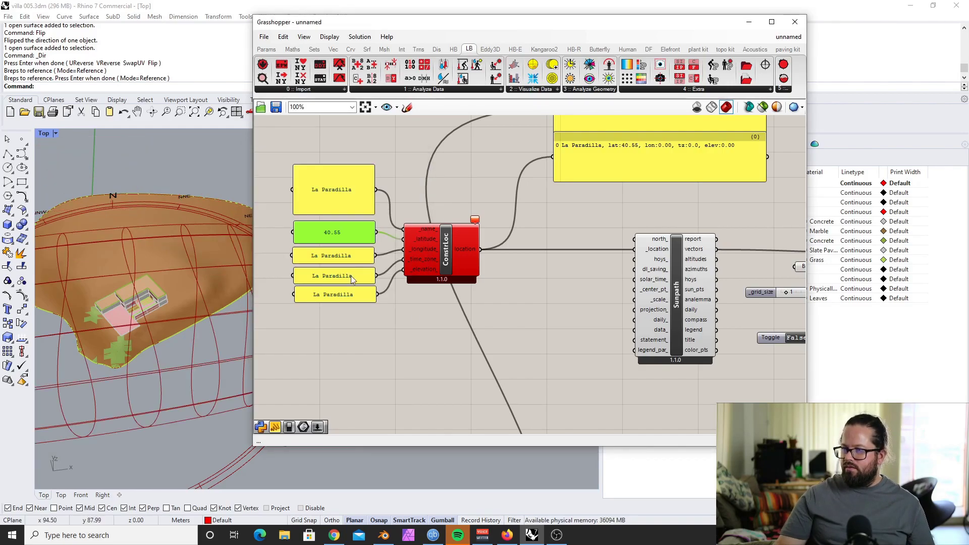
Check the site's longitude in Google Earth, return to Grasshopper and set the longitude panel to 4.24.
key(alt+Tab)
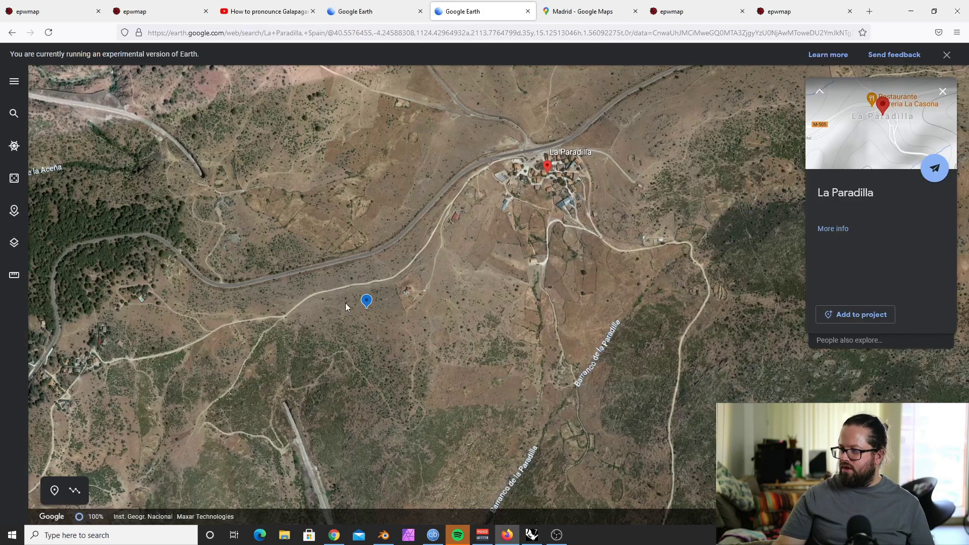
key(alt+Tab)
double_click(365, 299)
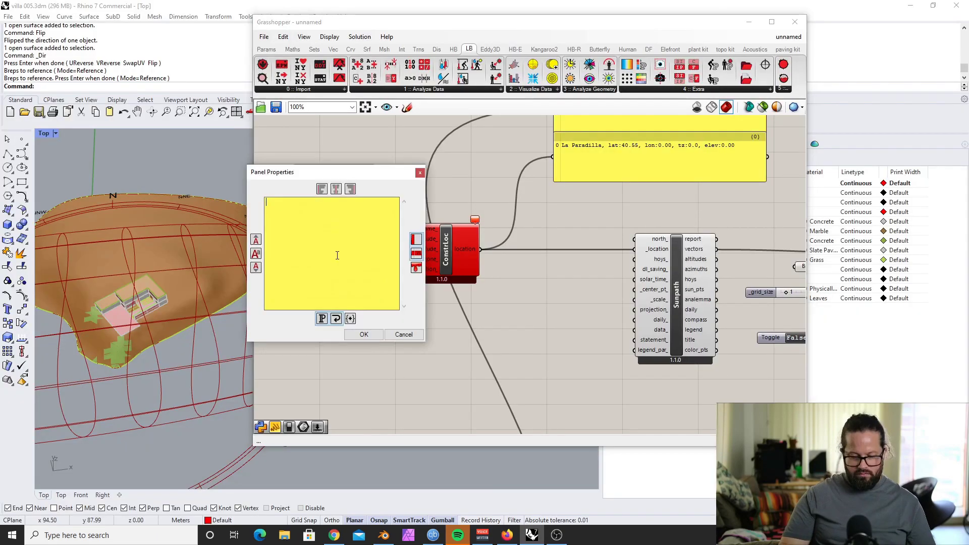
text(4.2)
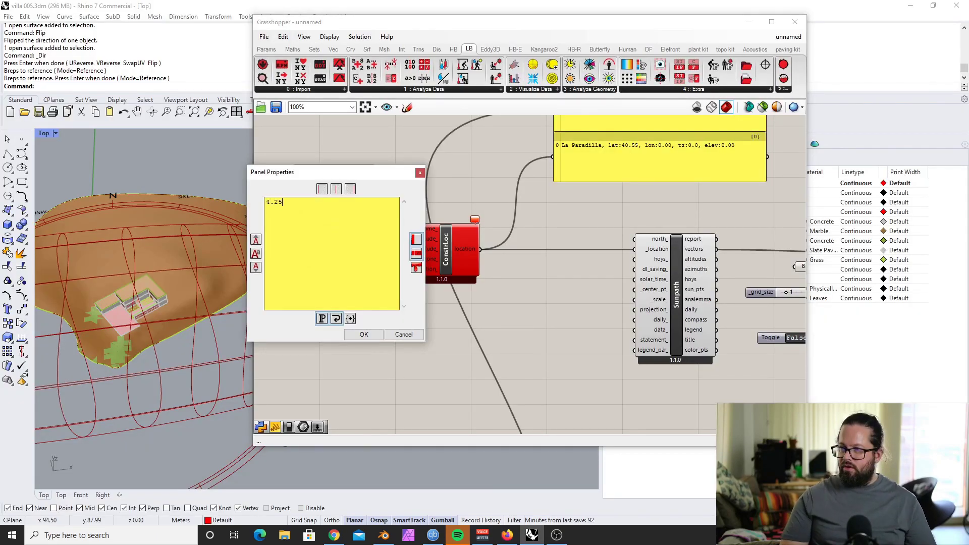
text(4)
click(364, 334)
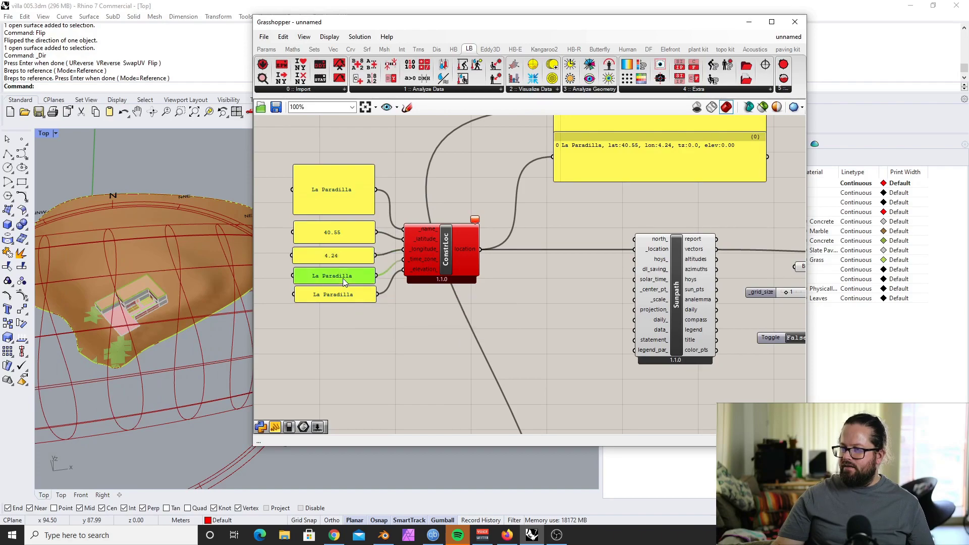
Set the time zone panel to 1.0 and the elevation panel to 1124.
double_click(344, 281)
text(1.0)
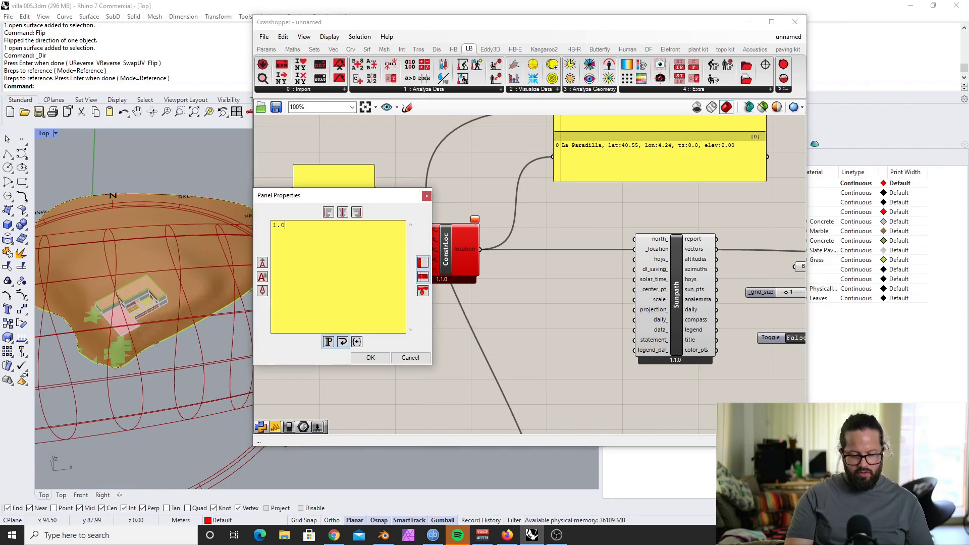
click(371, 357)
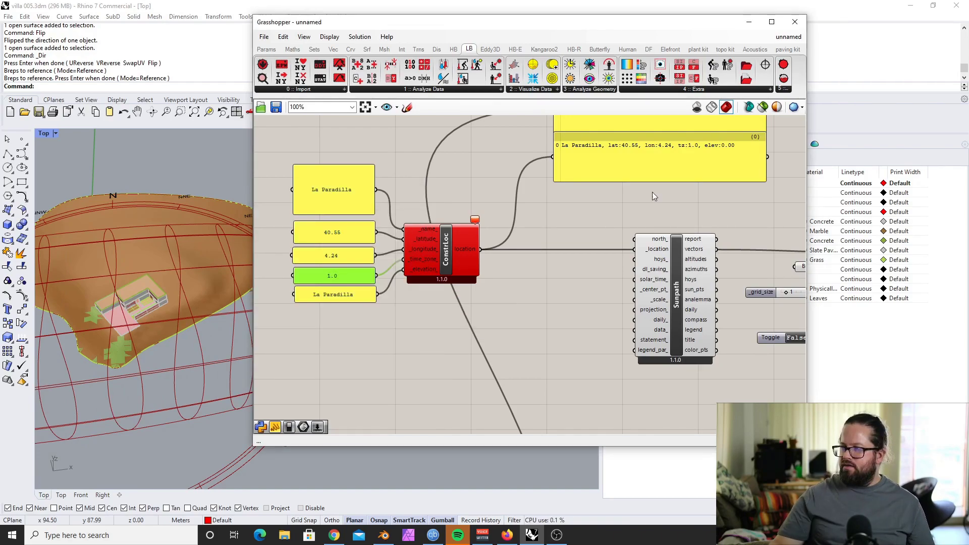
double_click(347, 294)
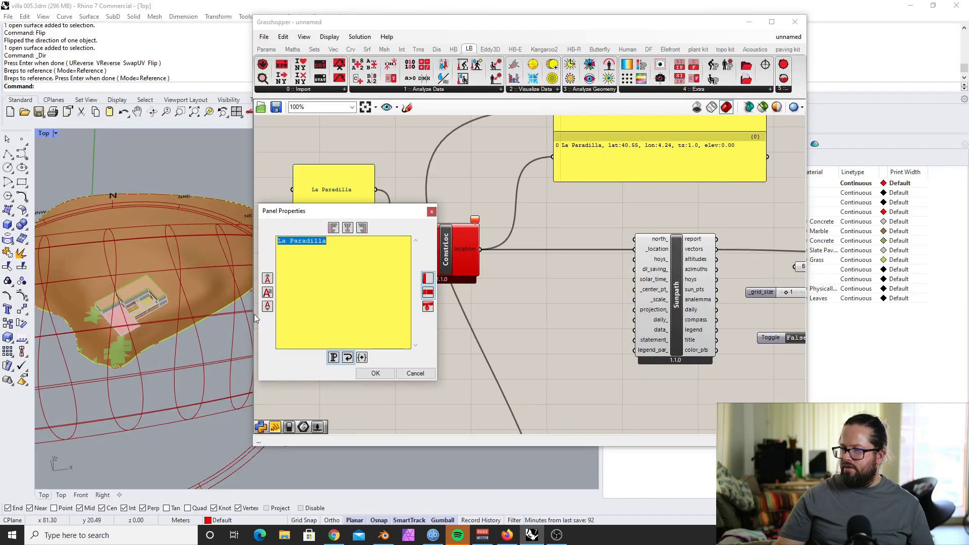
text(1124)
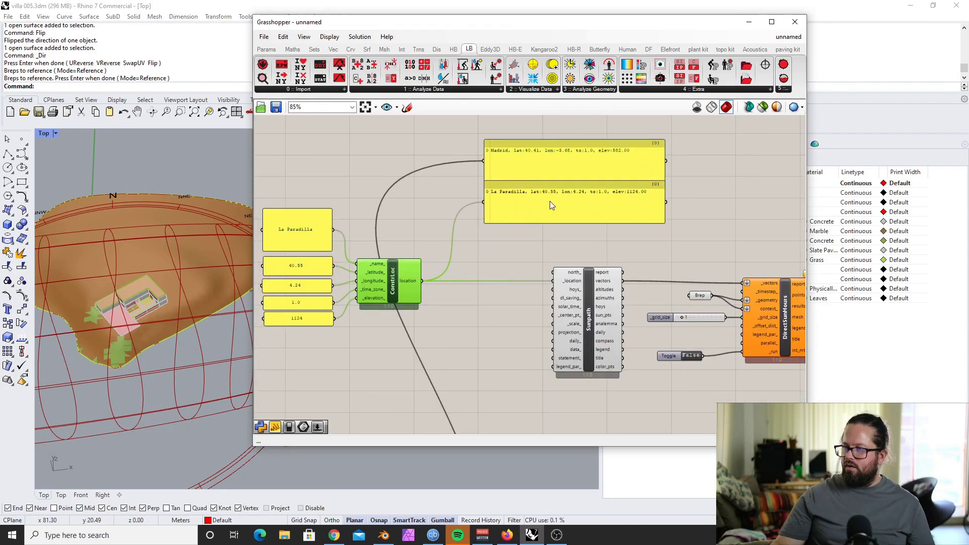
Separate the La Paradilla output panel from the Madrid panel, undo a trial connection from it to Sunpath, and move Construct Location closer to Sunpath.
right_drag(434, 264, 429, 255)
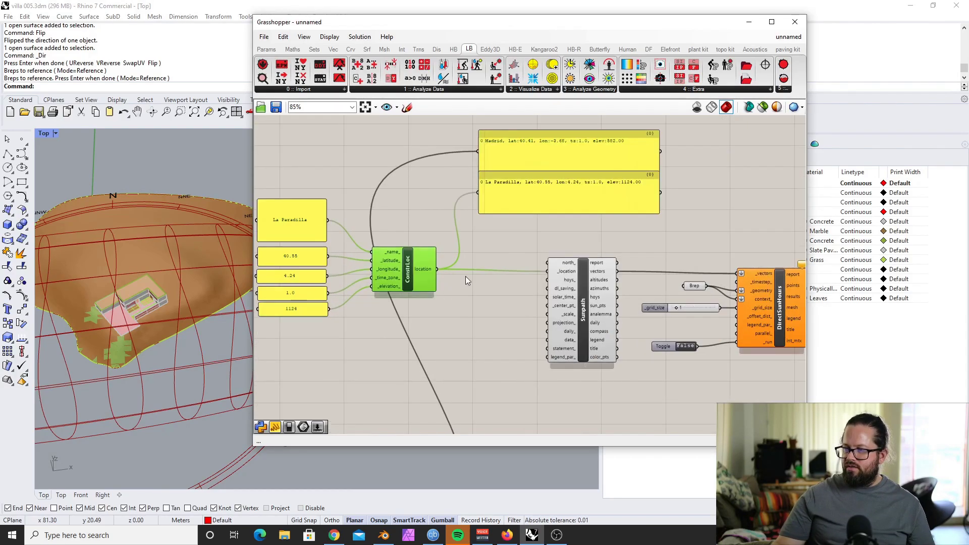
drag(593, 189, 542, 208)
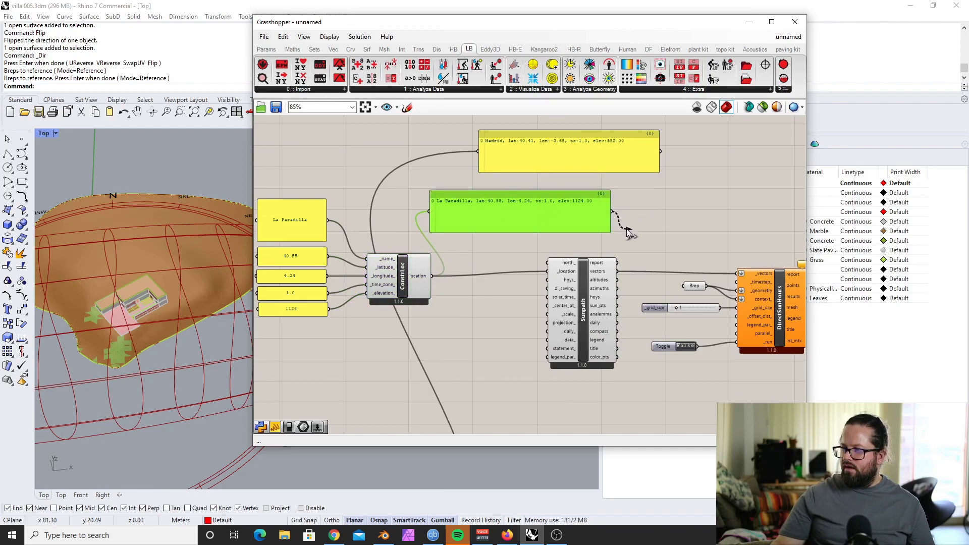
drag(604, 210, 547, 271)
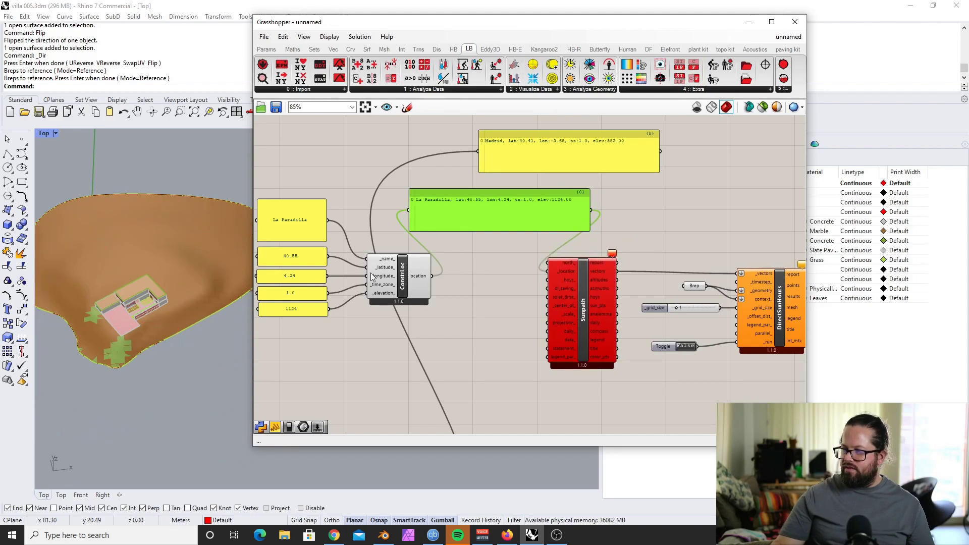
key(ctrl+z)
drag(419, 277, 481, 277)
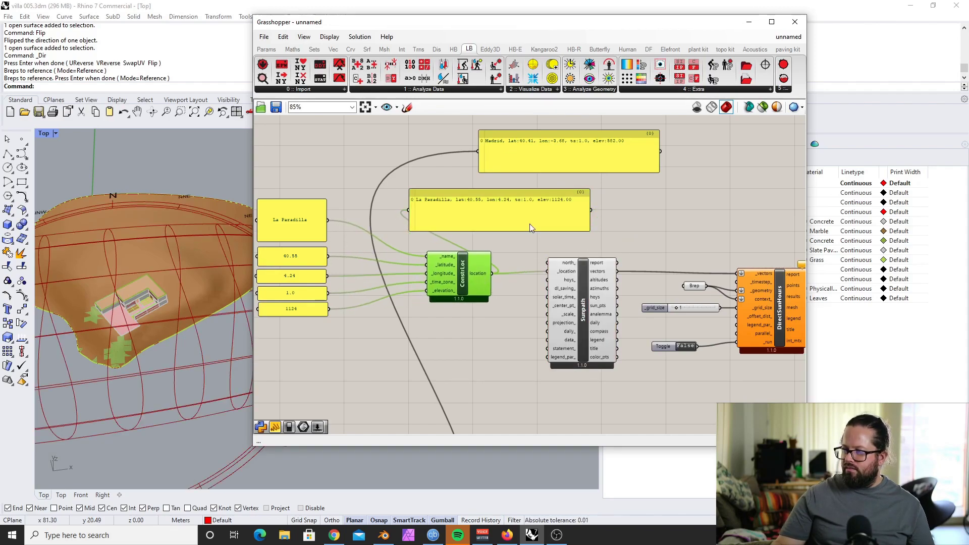
Move the La Paradilla panel closer to the Madrid panel and nudge Sunpath slightly beside Construct Location.
drag(530, 224, 551, 209)
drag(580, 310, 585, 314)
right_drag(586, 314, 516, 276)
scroll(510, 284, up, 4)
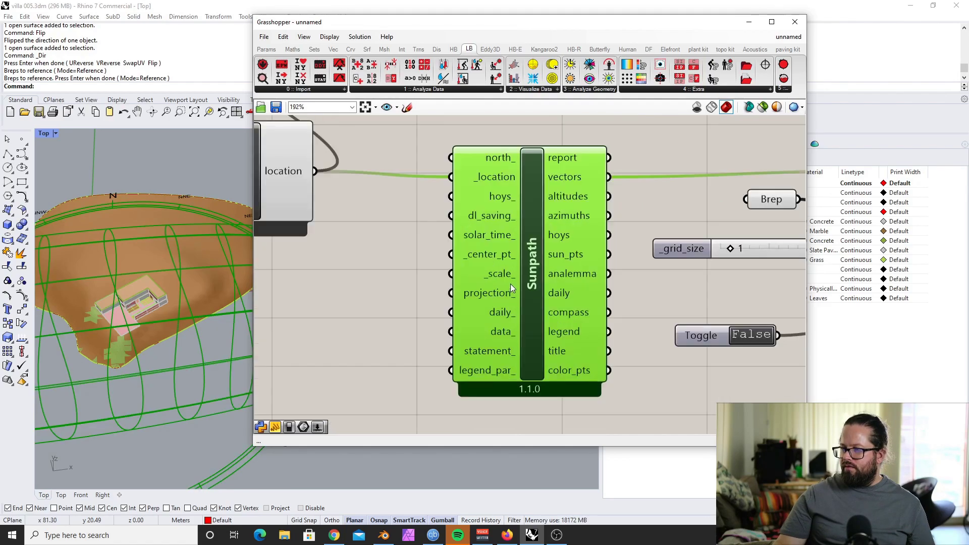
scroll(492, 252, down, 1)
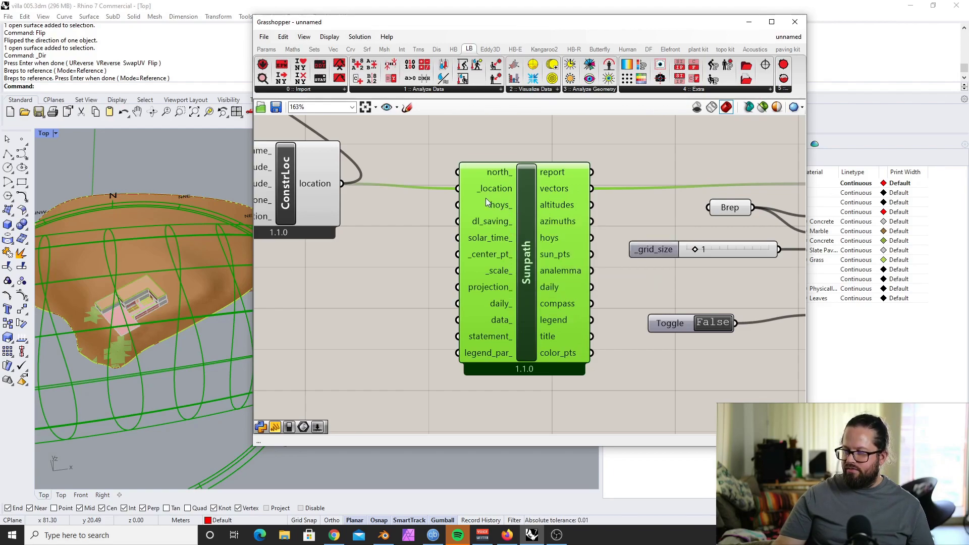
mouse_move(502, 207)
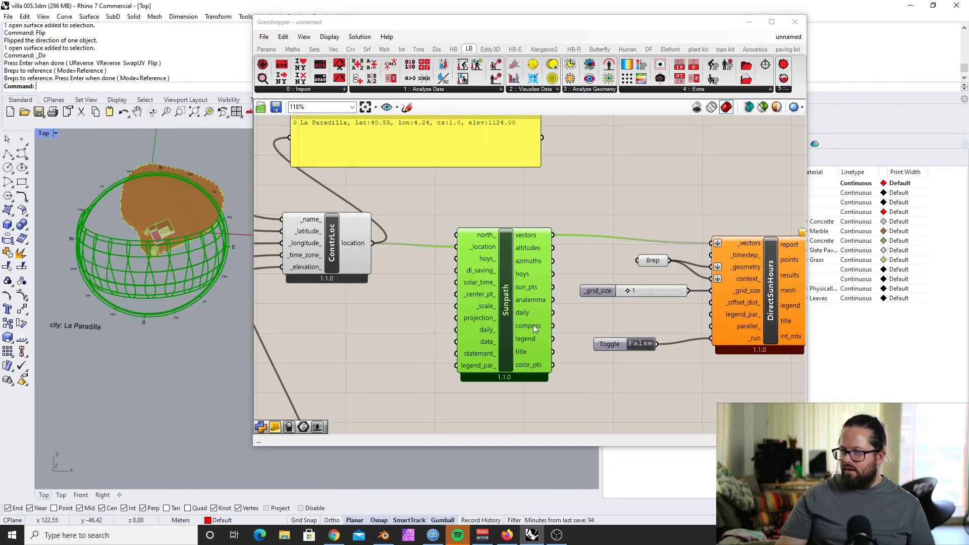
scroll(533, 325, down, 5)
scroll(489, 340, up, 4)
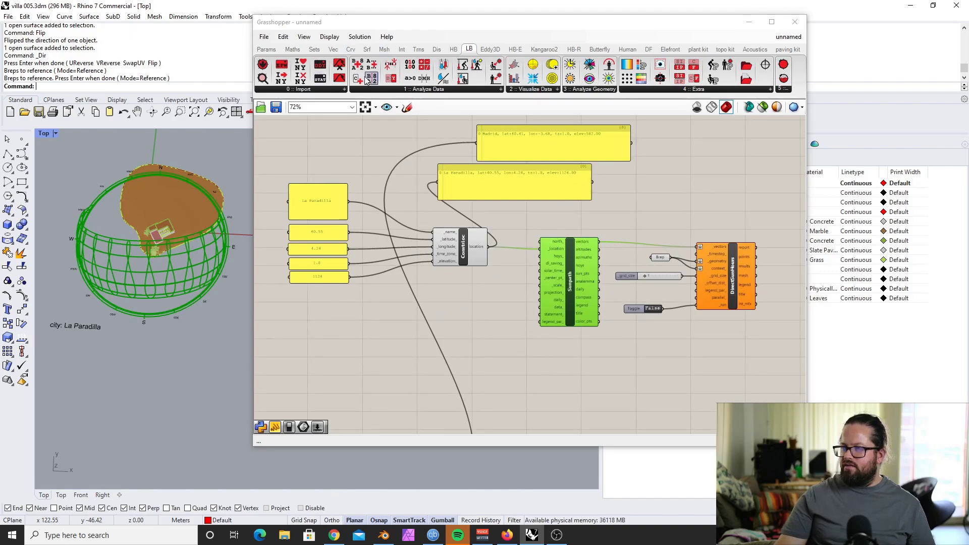
Add an LB Analysis Period component and place it between Construct Location and Sunpath, just below Construct Location.
click(391, 64)
click(412, 365)
scroll(423, 389, up, 2)
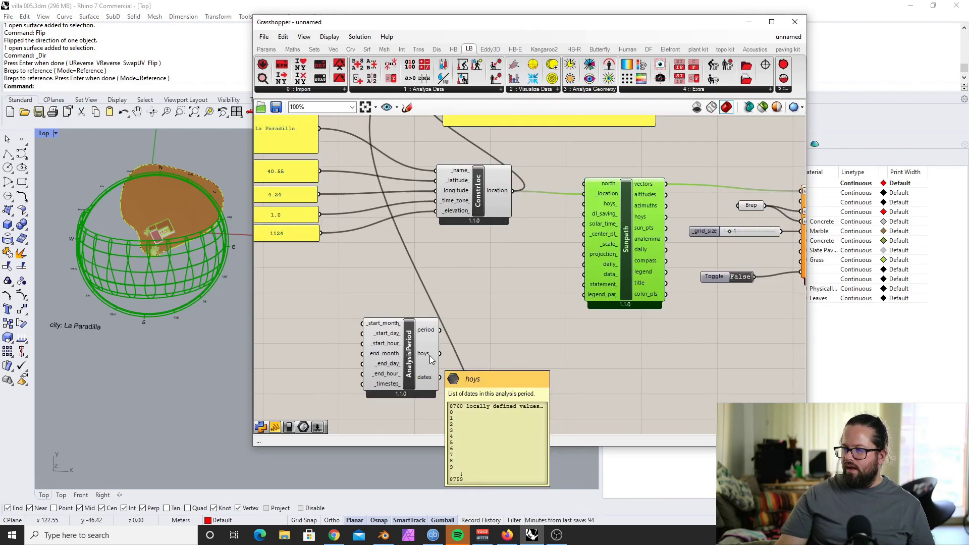
drag(408, 355, 378, 320)
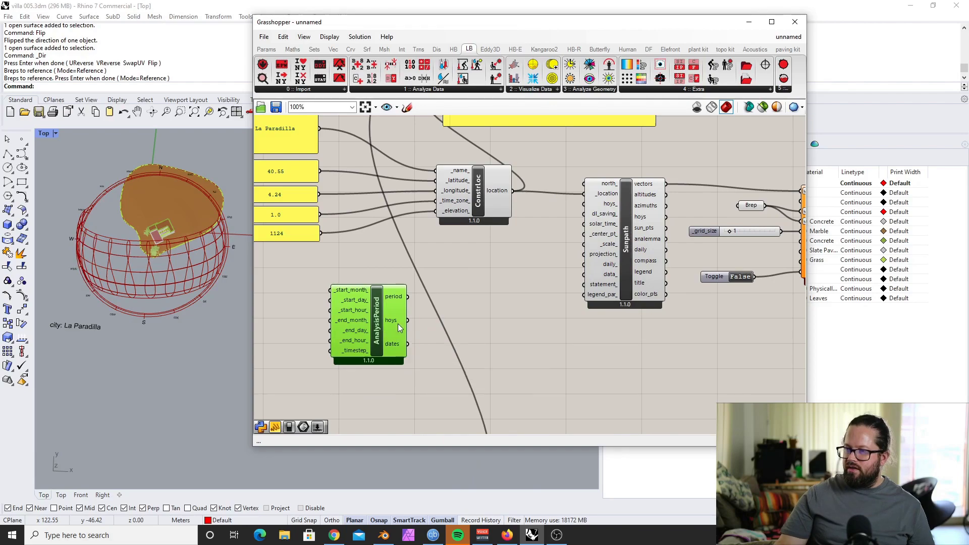
drag(379, 320, 493, 288)
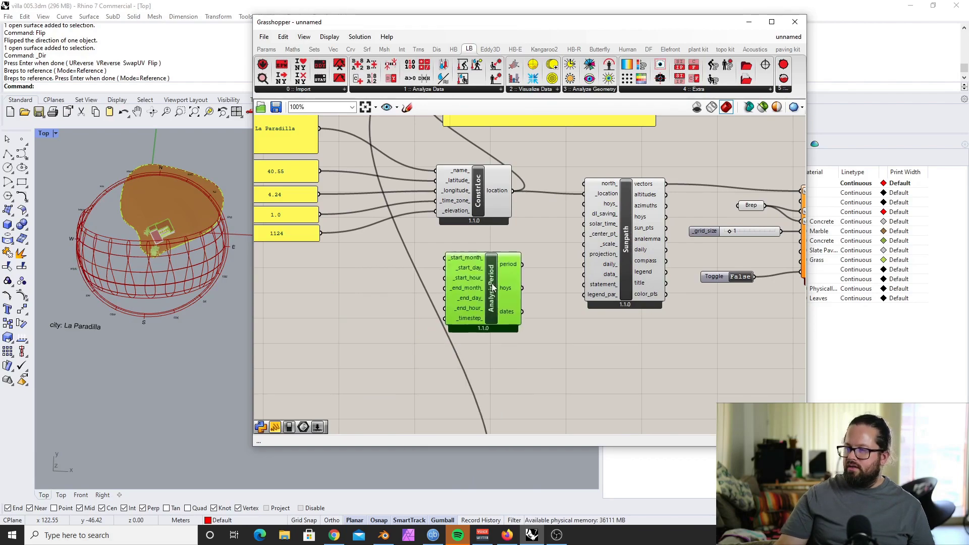
Move the Madrid weather file components and their output panel above the La Paradilla location components.
scroll(493, 288, down, 6)
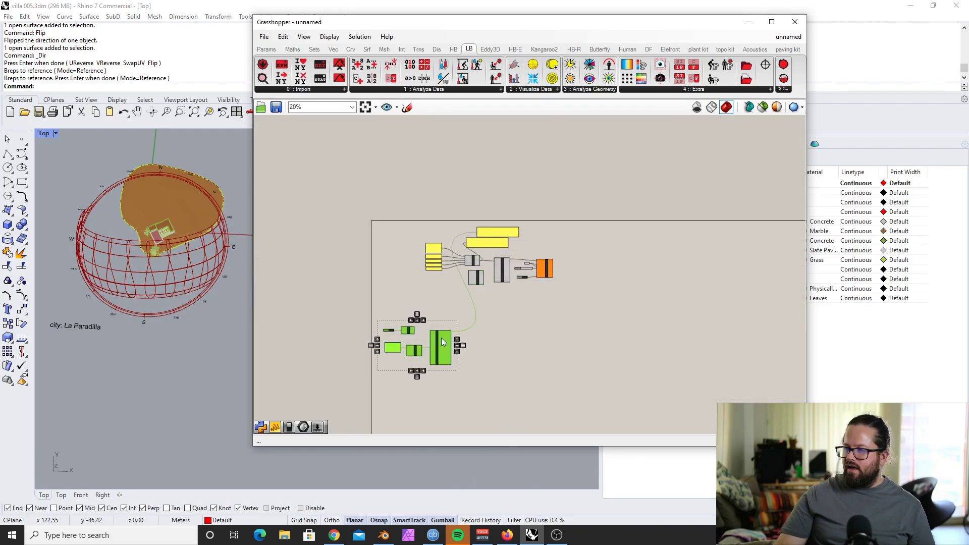
drag(441, 342, 462, 213)
scroll(465, 283, up, 8)
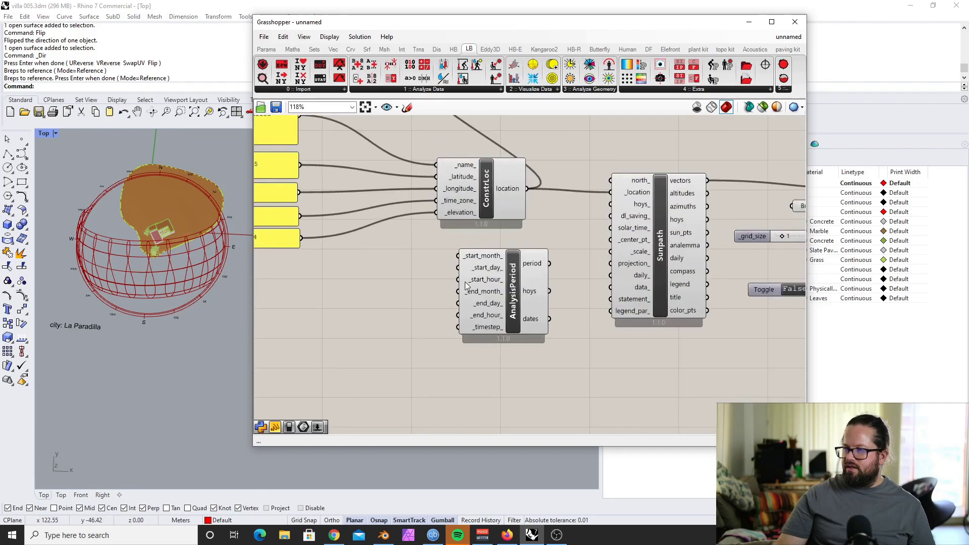
scroll(465, 286, down, 8)
drag(336, 147, 560, 298)
scroll(497, 300, up, 8)
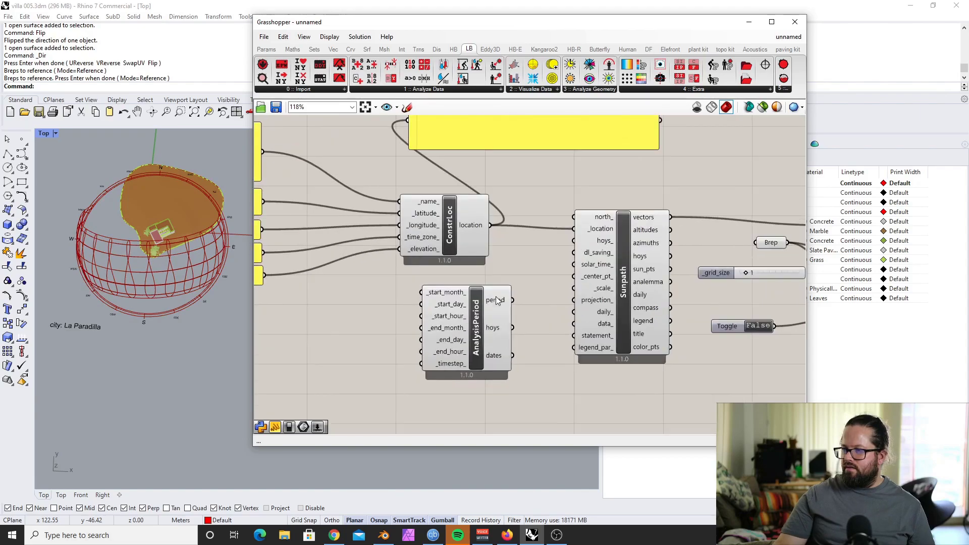
scroll(497, 301, down, 9)
scroll(498, 222, up, 3)
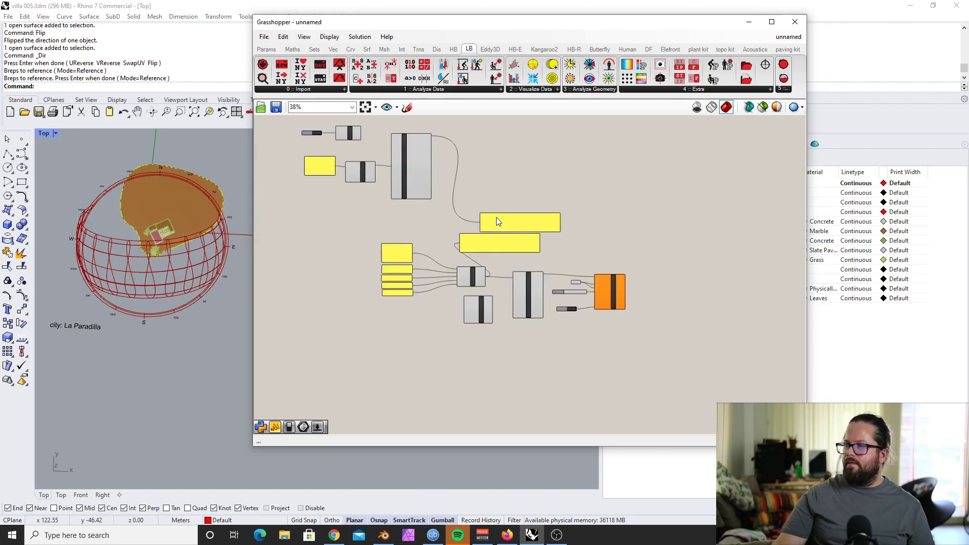
drag(497, 218, 477, 144)
scroll(462, 201, down, 2)
scroll(471, 274, up, 8)
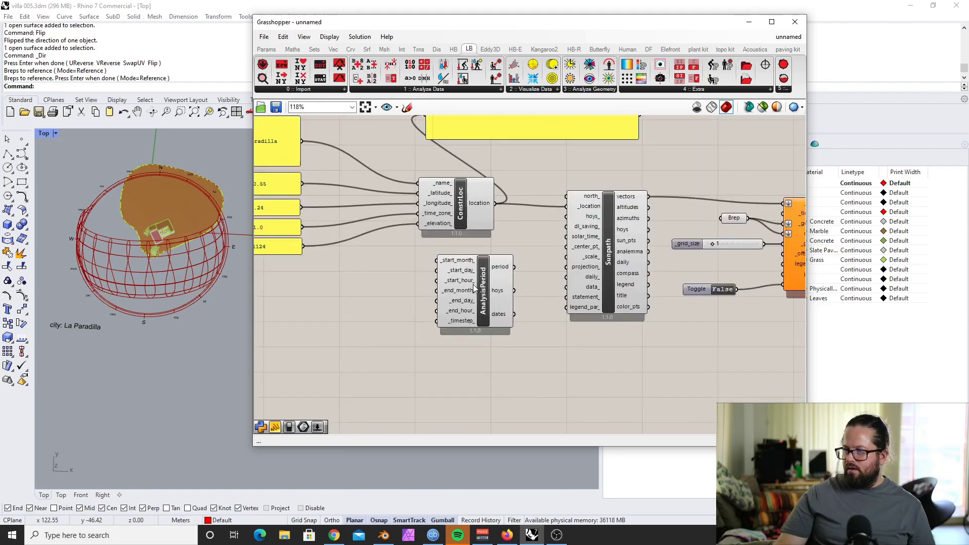
Add a small panel beside the Analysis Period inputs and recolour it cyan.
click(475, 302)
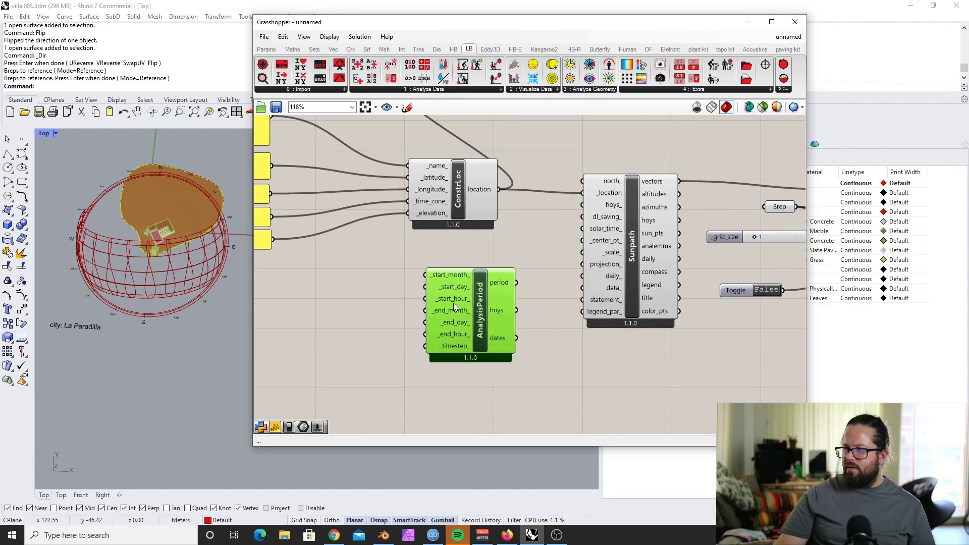
click(263, 49)
click(394, 78)
click(344, 291)
right_drag(345, 291, 388, 274)
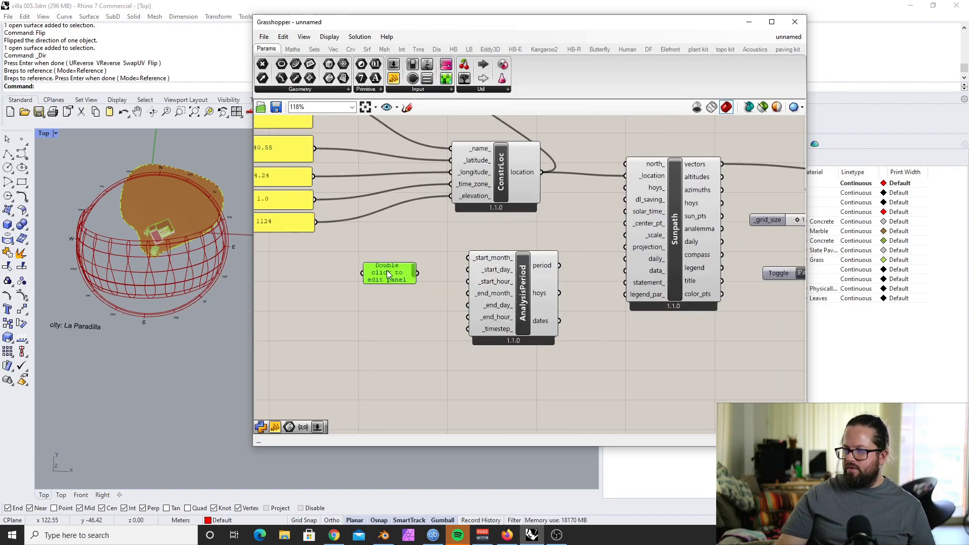
right_click(388, 274)
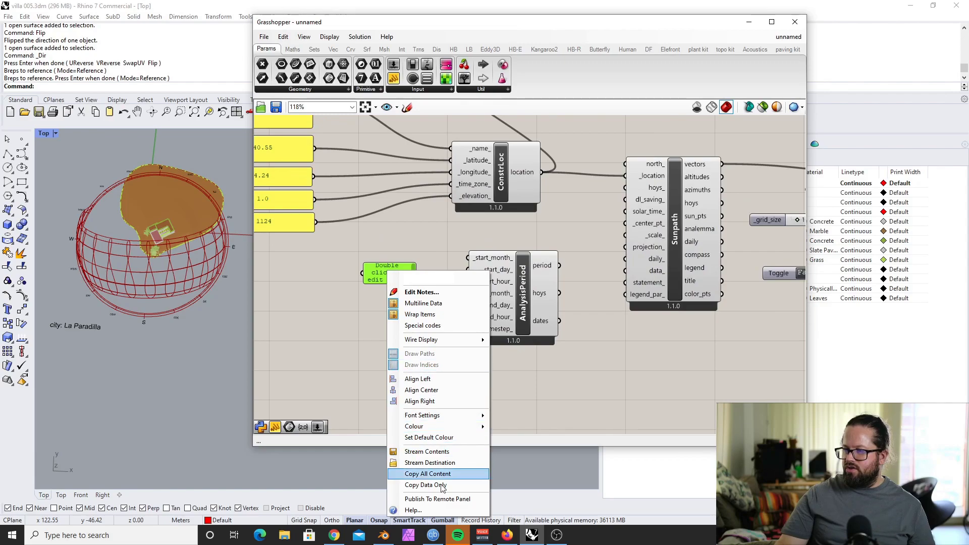
mouse_move(439, 426)
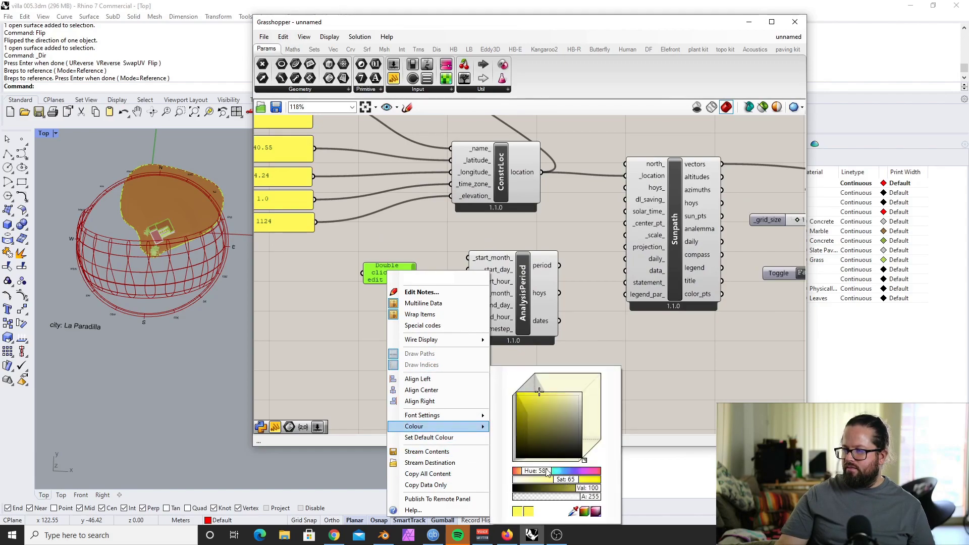
mouse_move(547, 472)
mouse_down()
mouse_move(532, 472)
mouse_move(601, 475)
mouse_move(562, 471)
mouse_up()
Fill three cyan panels with 6, 12 and 16 and connect them to Analysis Period's start month, start day and start hour.
double_click(410, 277)
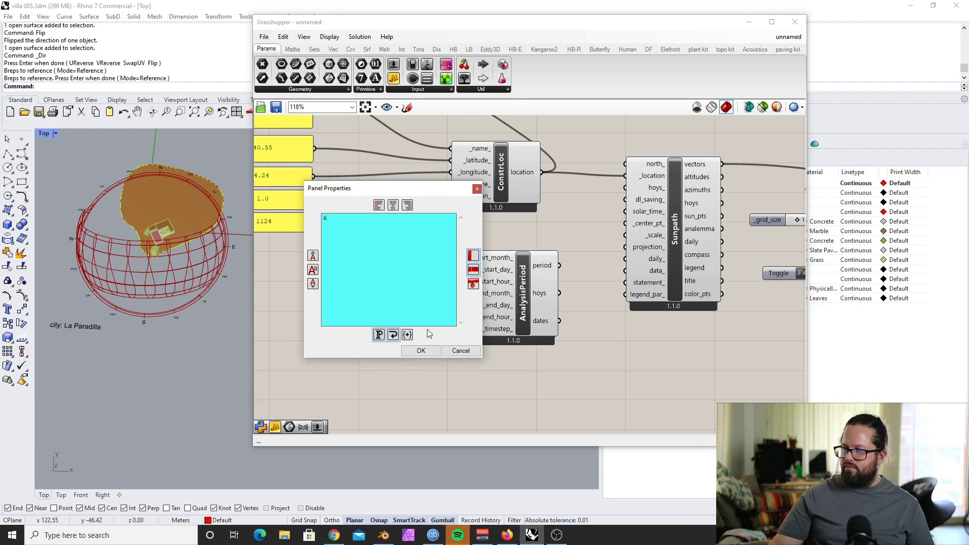
click(421, 350)
double_click(402, 285)
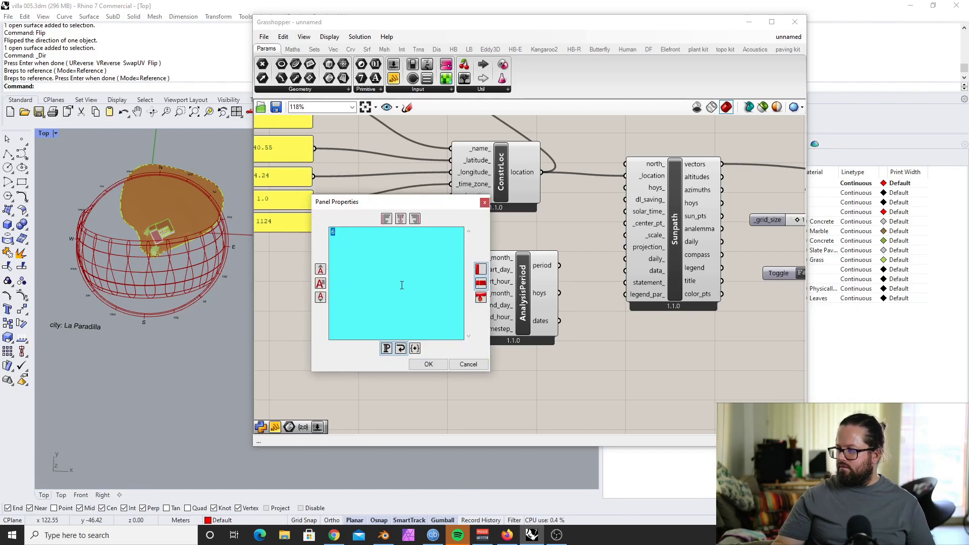
click(428, 364)
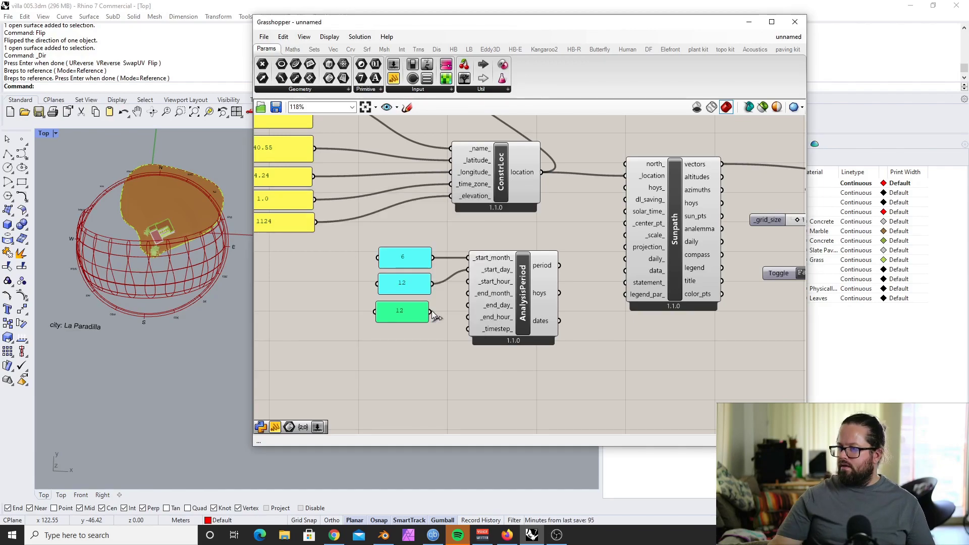
drag(429, 311, 463, 289)
double_click(393, 312)
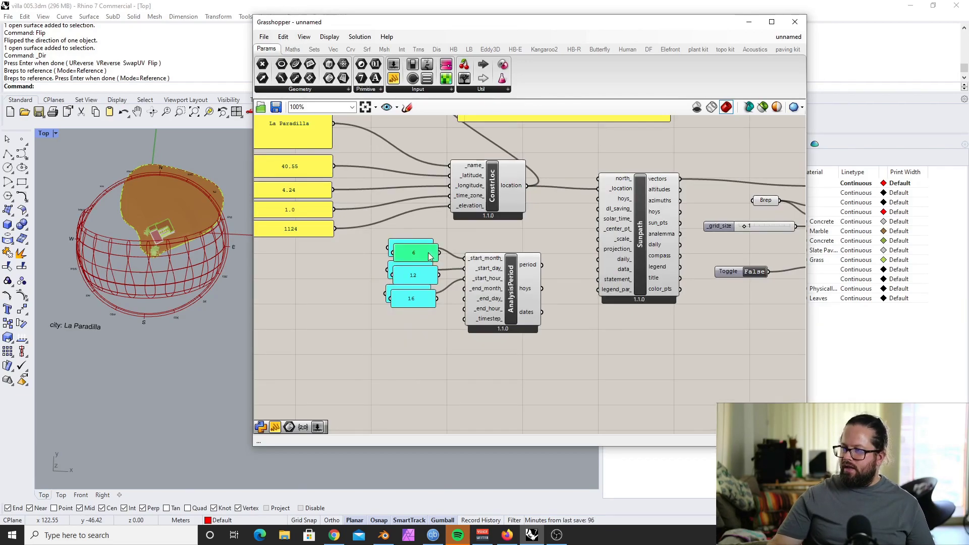
Duplicate the three cyan panels and connect the copies to Analysis Period's end month, end day and end hour.
key(ctrl+v)
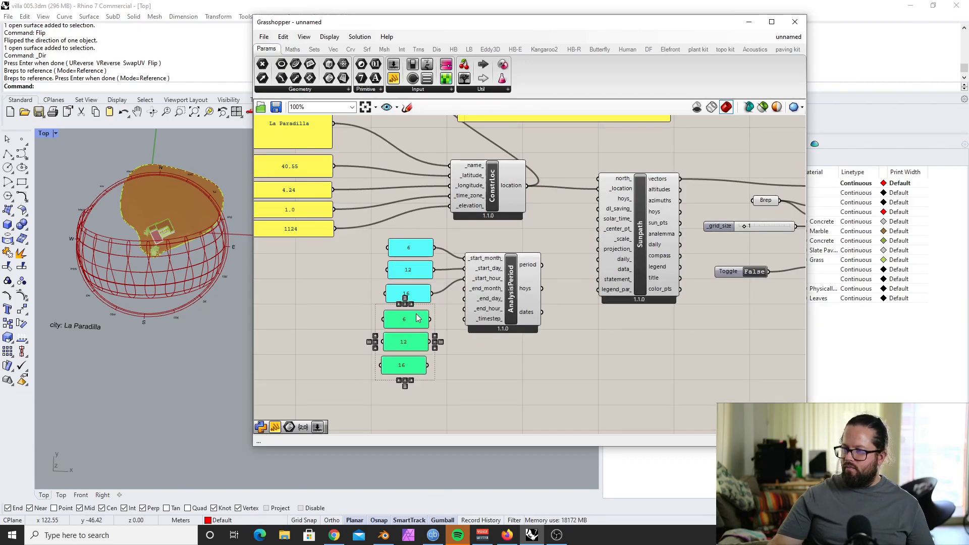
drag(430, 320, 464, 289)
drag(429, 341, 465, 299)
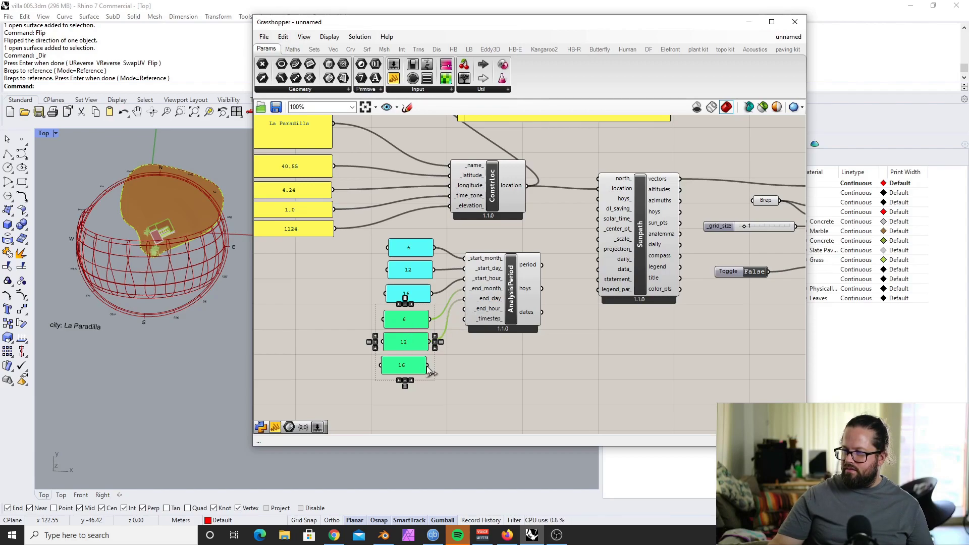
drag(427, 365, 464, 310)
Shift the start and end groups of cyan panels slightly upward beside Analysis Period.
click(348, 301)
scroll(348, 302, down, 2)
scroll(464, 295, up, 2)
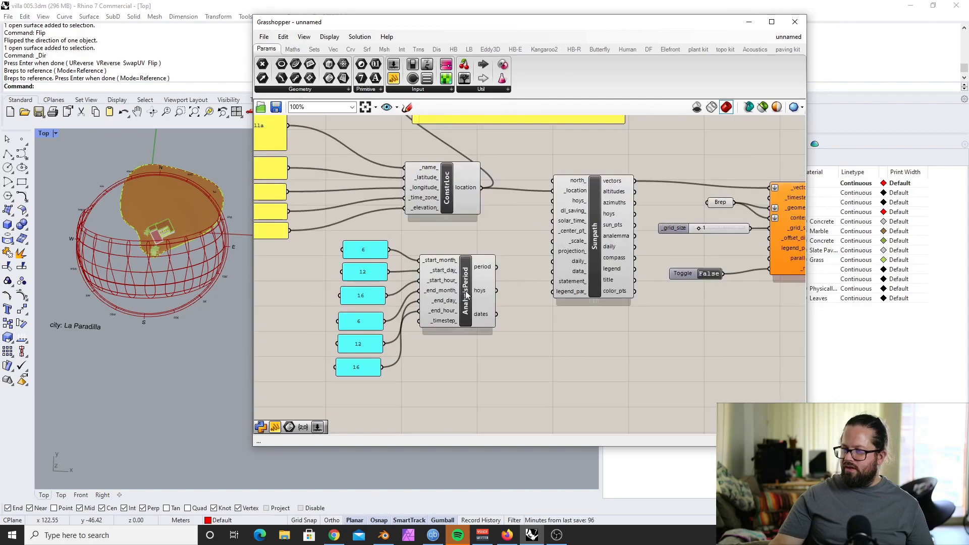
click(392, 277)
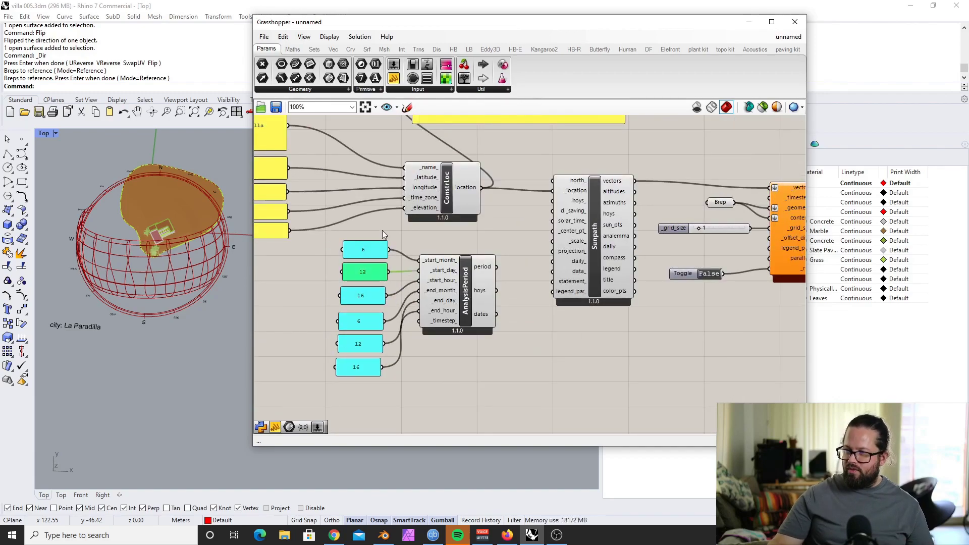
drag(329, 315, 383, 231)
drag(371, 276, 370, 267)
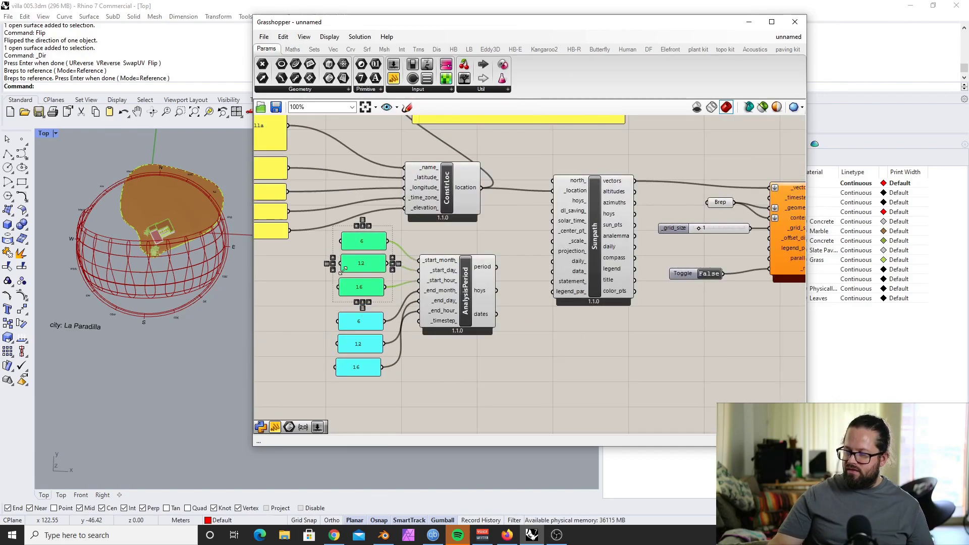
drag(383, 398, 339, 312)
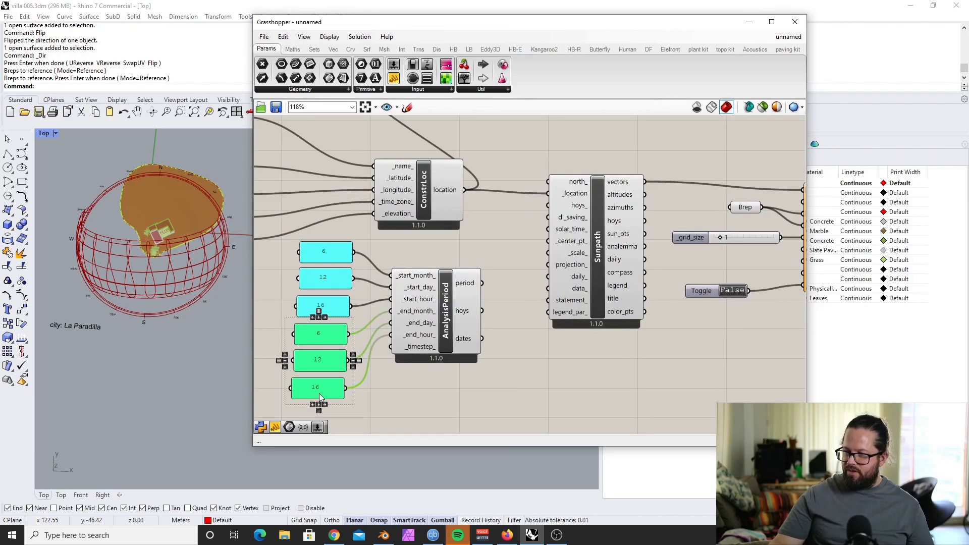
Connect Analysis Period's hoys output to Sunpath's hoys input.
mouse_move(466, 316)
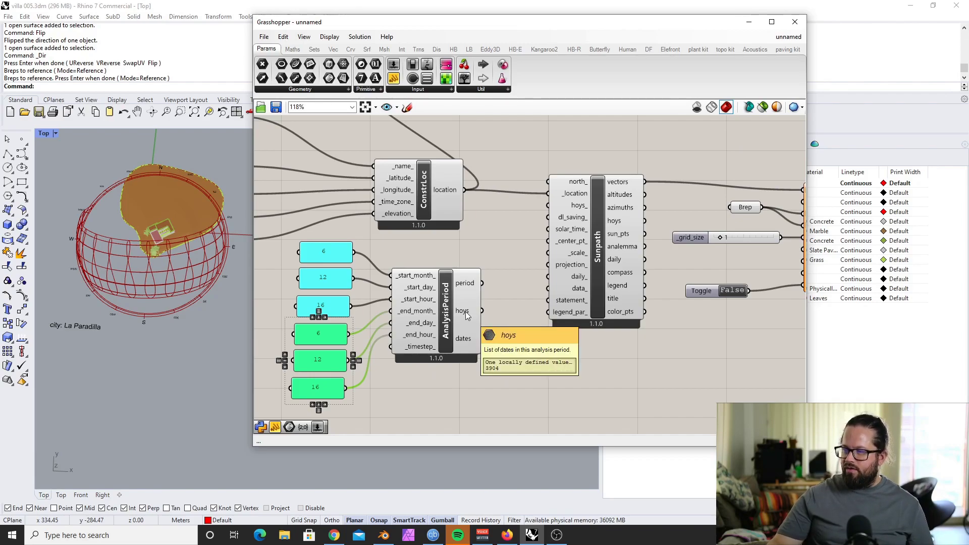
scroll(467, 315, up, 1)
drag(482, 310, 531, 176)
scroll(496, 214, down, 2)
scroll(388, 296, down, 2)
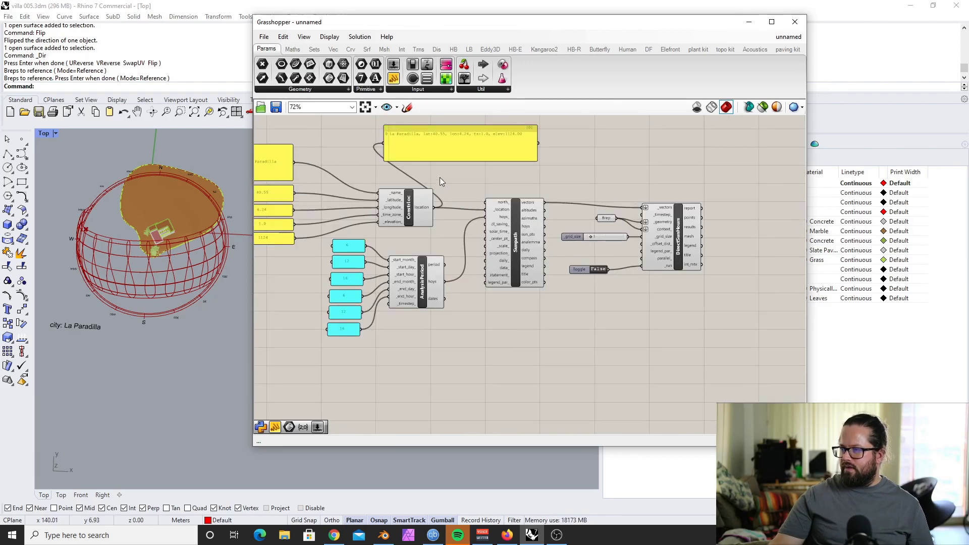
Run the direct sun hours analysis by setting its Boolean toggle to True.
scroll(484, 269, up, 2)
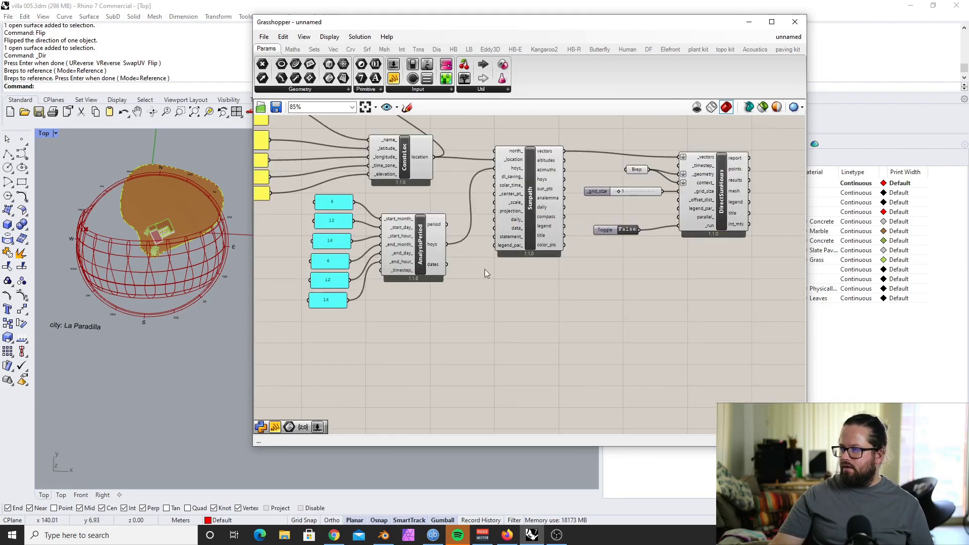
scroll(683, 207, up, 3)
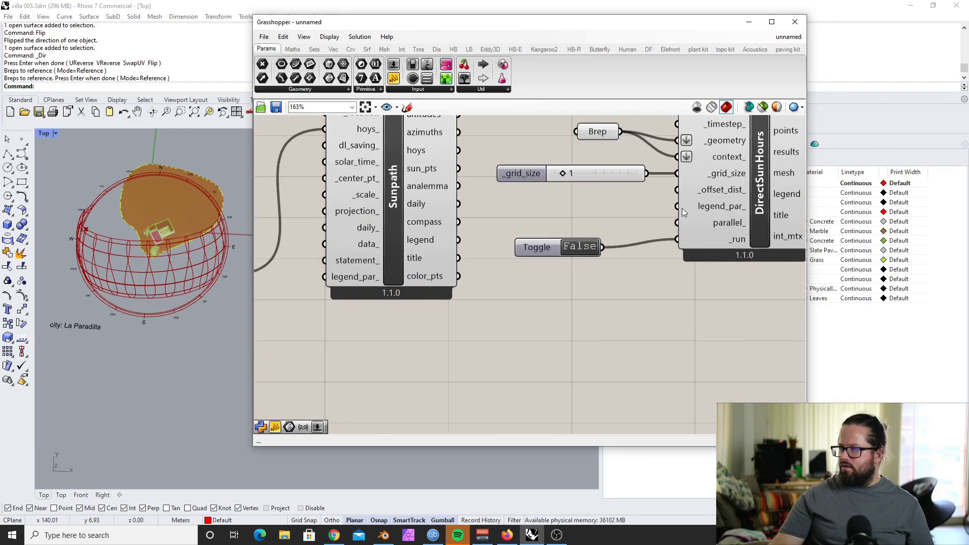
double_click(578, 248)
Examine the direct sun hours result and its hours legend around the villa in the Rhino viewport.
click(99, 261)
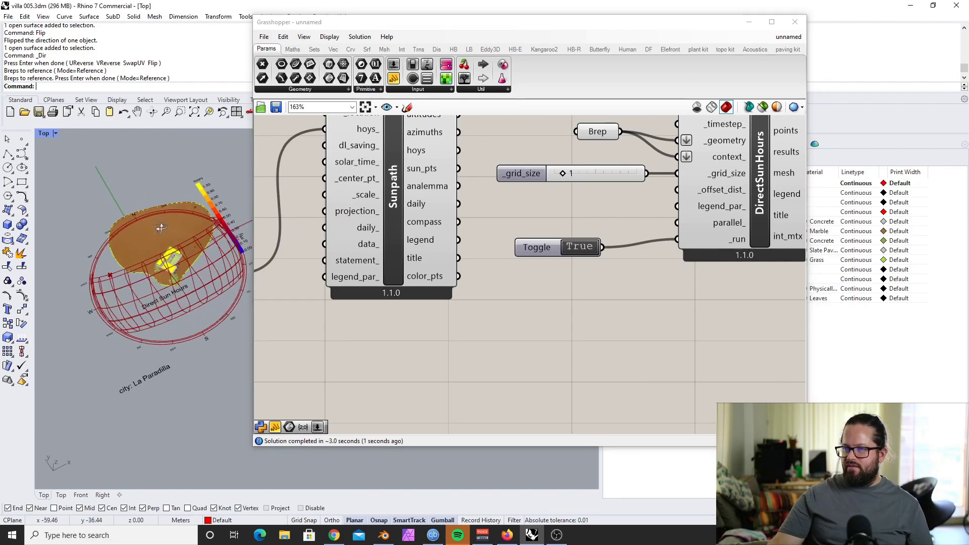
scroll(155, 275, up, 5)
right_drag(154, 287, 174, 209)
scroll(175, 209, up, 4)
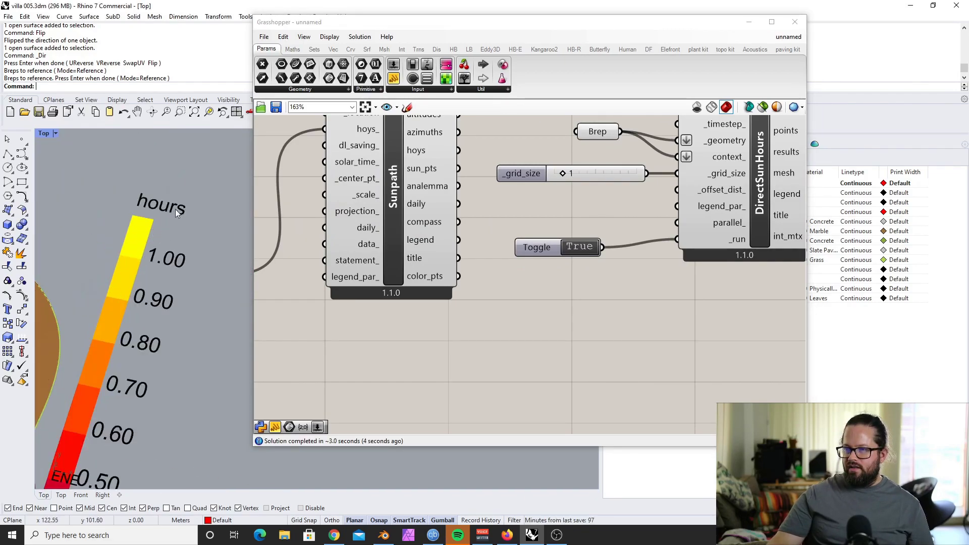
scroll(179, 210, down, 7)
scroll(174, 218, up, 5)
scroll(189, 199, down, 2)
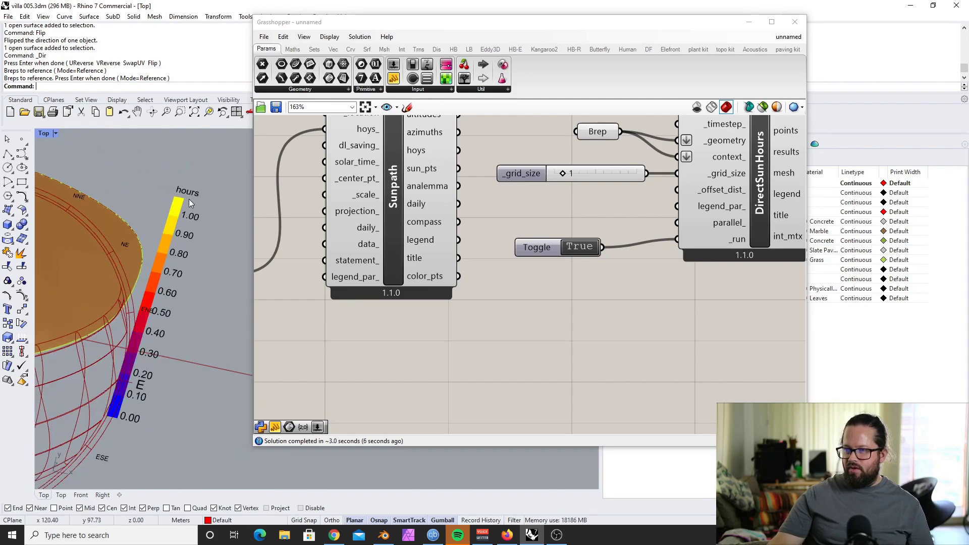
Turn off the Sunpath component's preview to hide the sun path in the Rhino viewport.
click(566, 297)
scroll(570, 257, down, 4)
scroll(398, 260, up, 1)
right_drag(398, 260, 475, 247)
scroll(478, 247, down, 5)
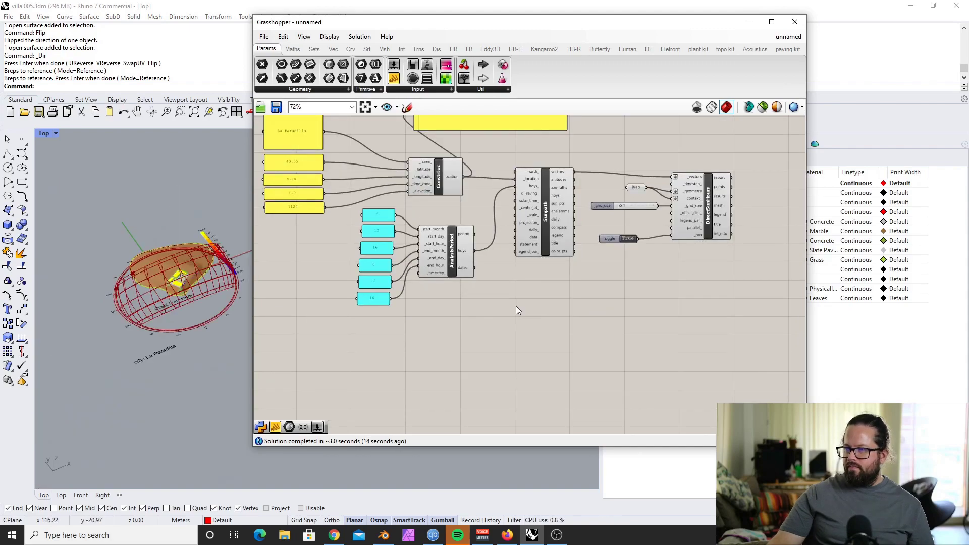
scroll(443, 280, up, 6)
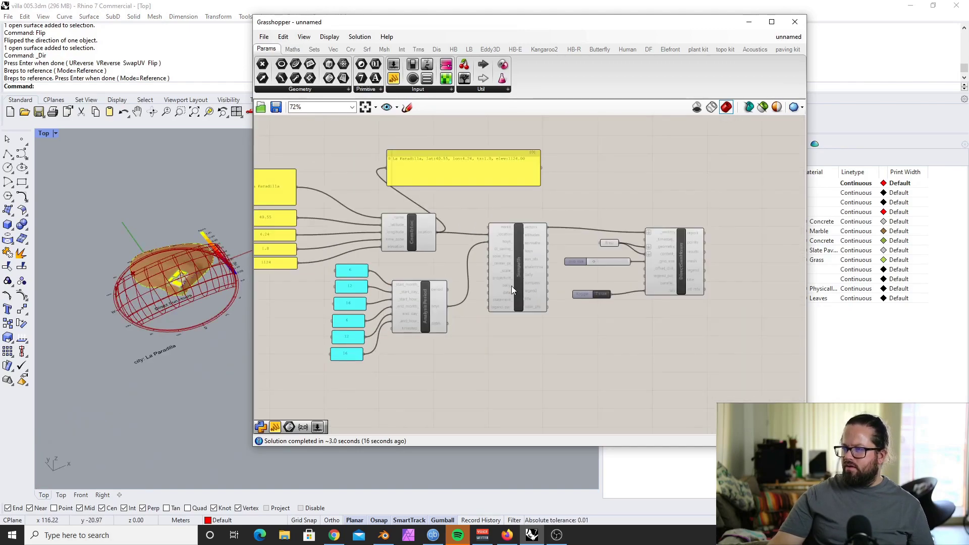
right_click(522, 253)
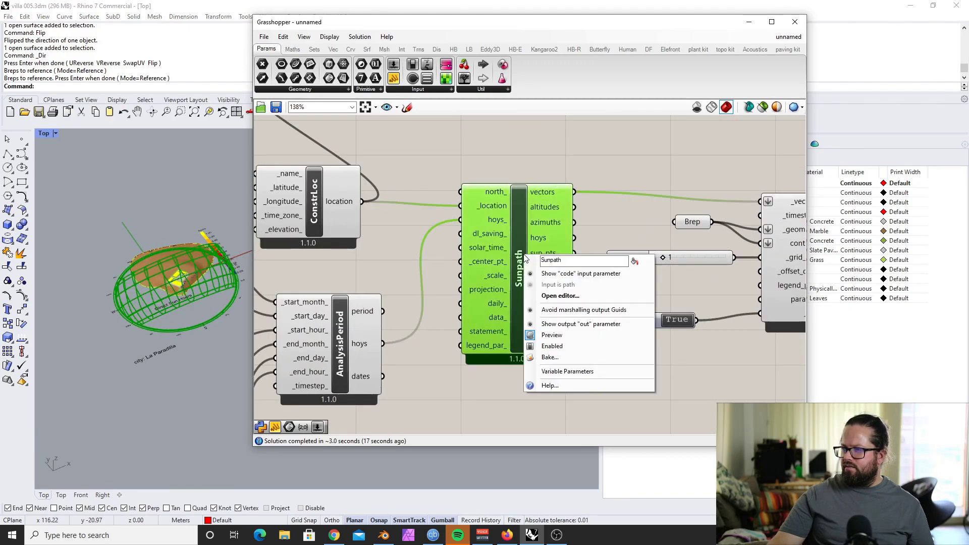
click(552, 335)
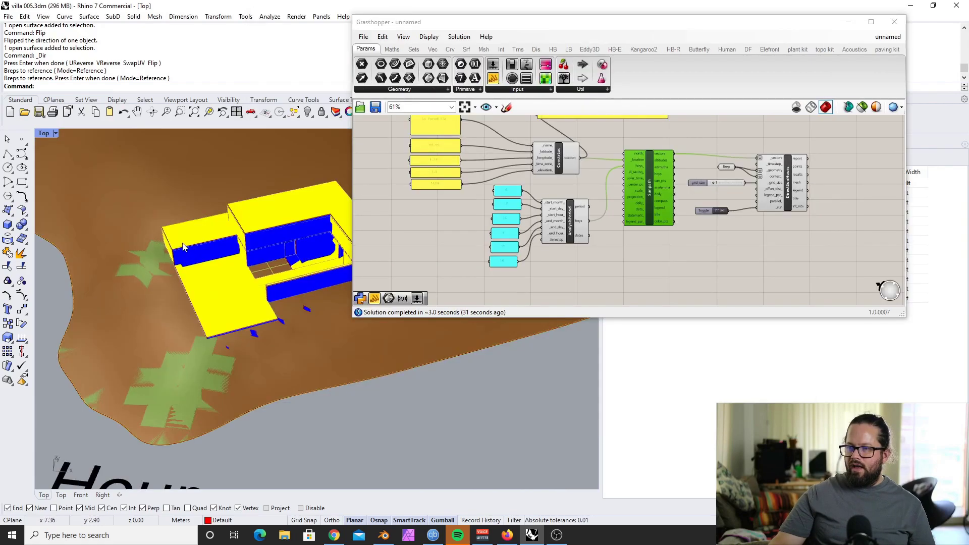
Examine the sun hours colouring on the villa, its courtyard floor and the surrounding terrain.
scroll(154, 272, down, 2)
right_drag(154, 271, 200, 259)
scroll(231, 244, down, 3)
scroll(223, 261, up, 8)
click(137, 225)
scroll(138, 225, down, 8)
right_drag(138, 225, 211, 370)
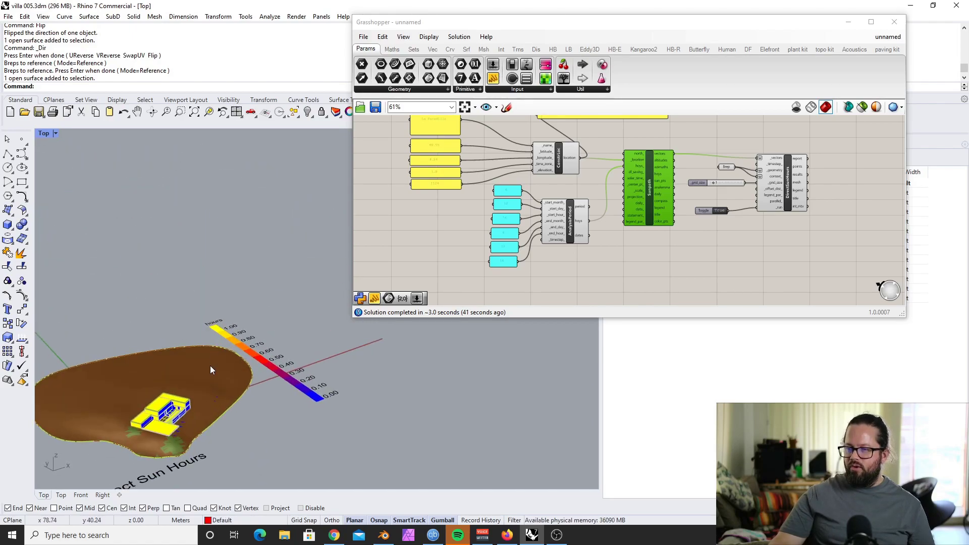
scroll(211, 370, up, 8)
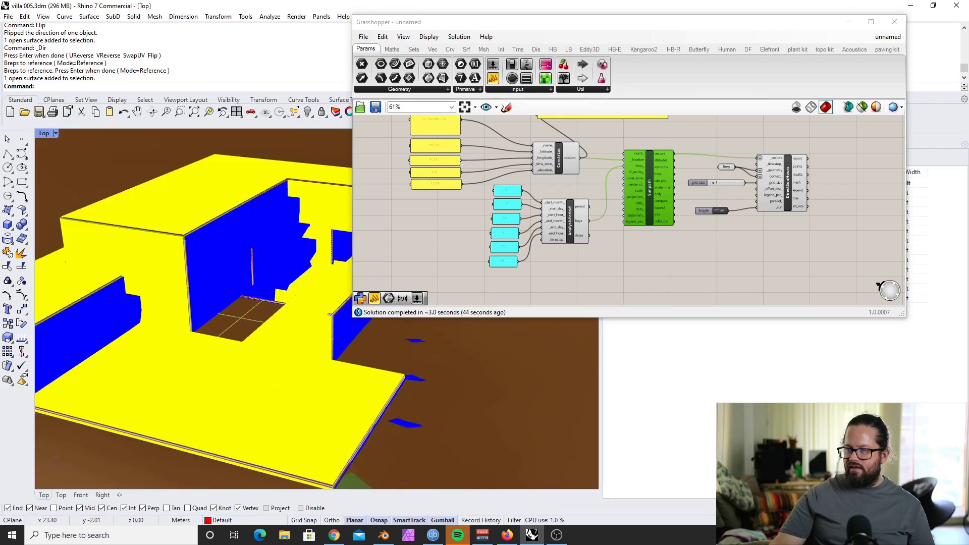
click(235, 321)
scroll(234, 315, down, 5)
scroll(234, 314, up, 3)
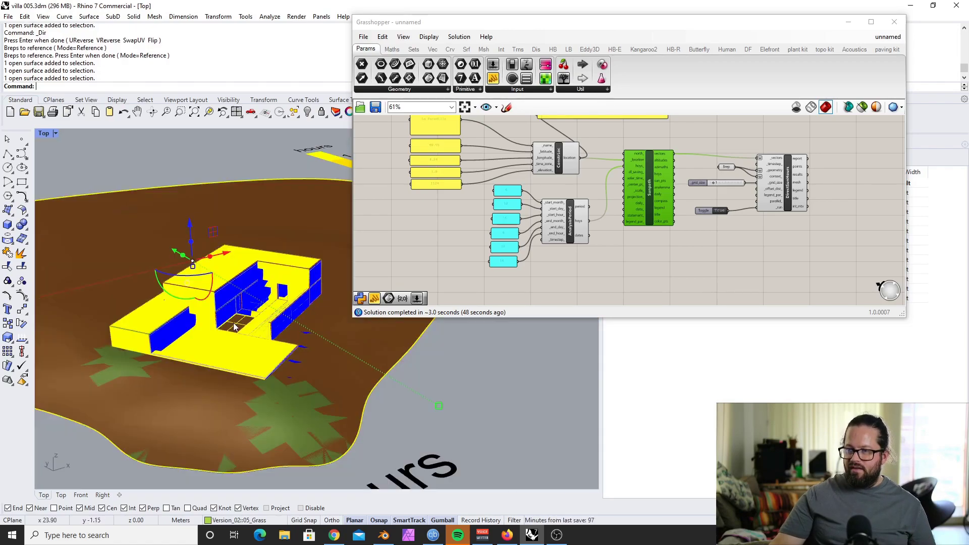
mouse_move(262, 345)
right_down()
mouse_move(259, 355)
mouse_move(257, 346)
right_up()
key(Escape)
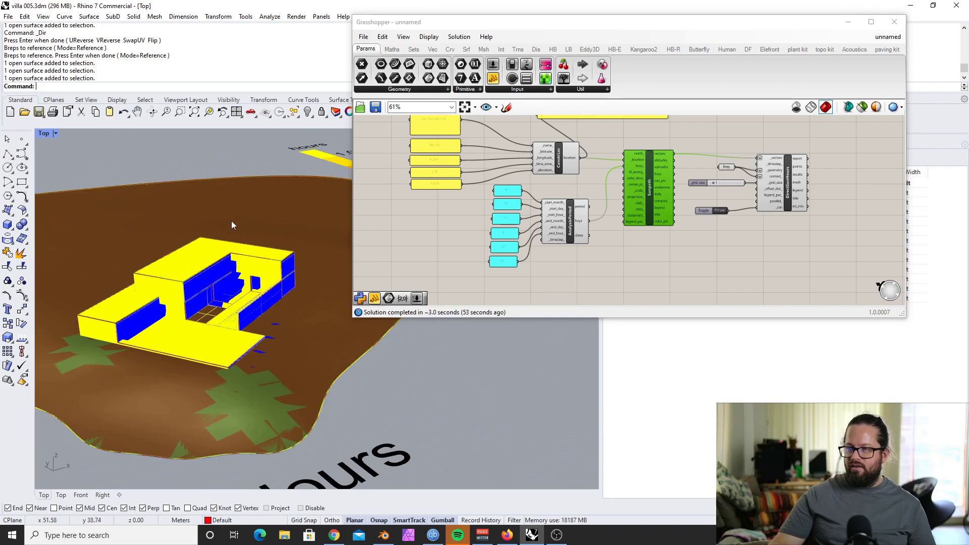
Flip the normal direction of the terrain surface around the villa.
click(231, 220)
click(22, 338)
click(129, 222)
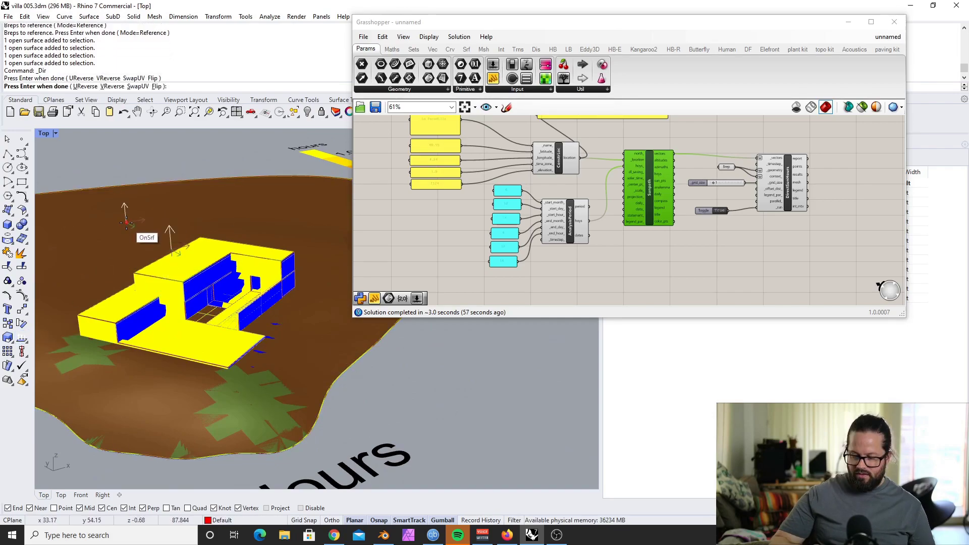
key(Return)
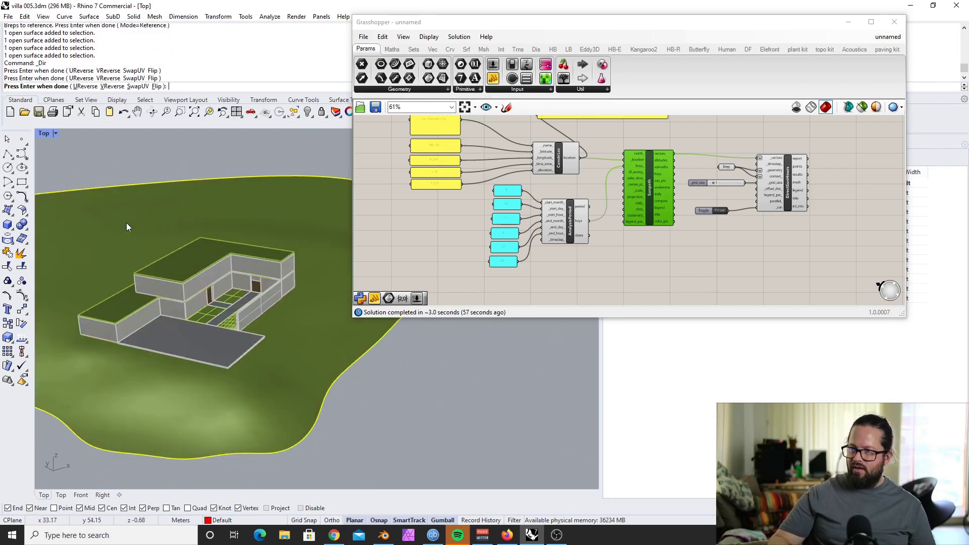
Flip the normal direction of the courtyard's grass surface inside the villa.
scroll(209, 314, up, 9)
click(205, 313)
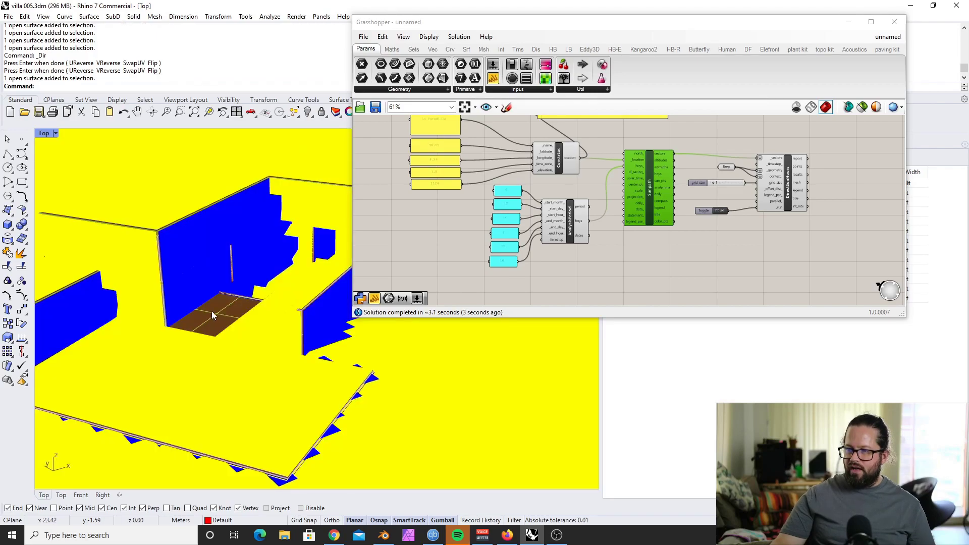
click(212, 314)
click(22, 338)
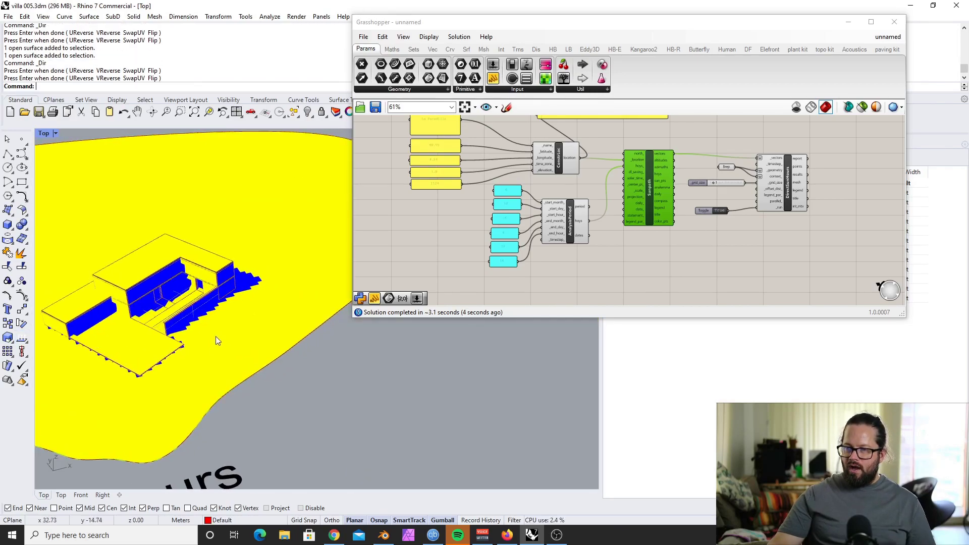
scroll(227, 331, down, 9)
scroll(142, 337, up, 3)
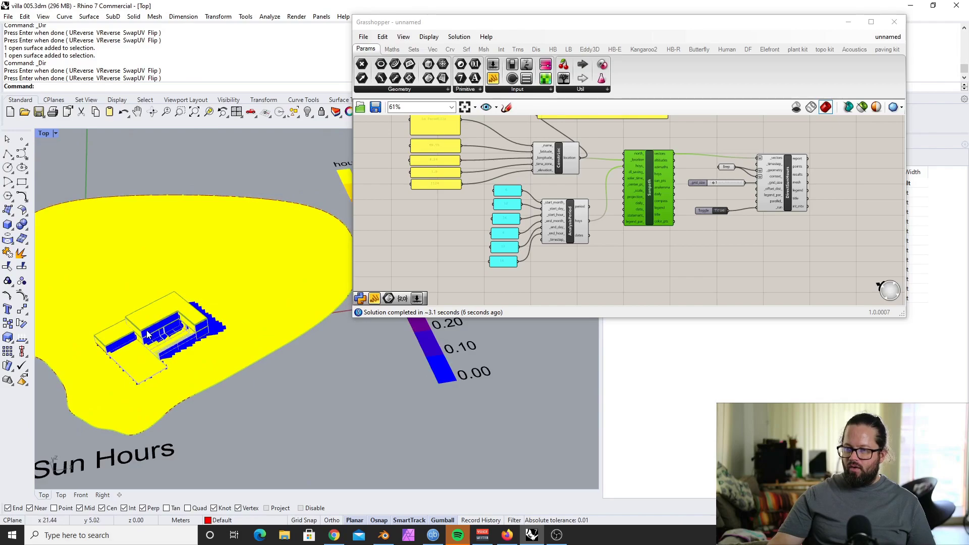
scroll(170, 343, up, 2)
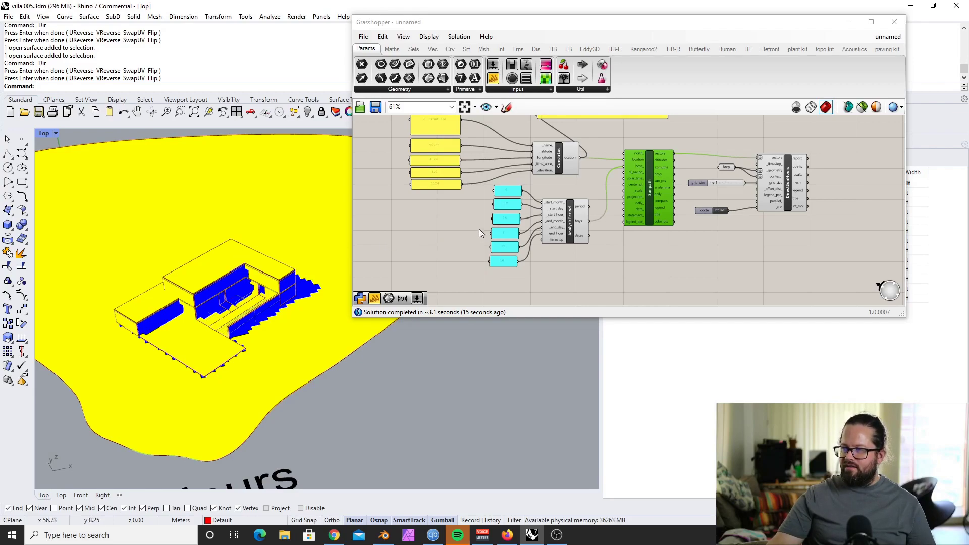
Nudge the Analysis Period component slightly down and inspect the direct sun shadows around the villa.
drag(546, 226, 547, 230)
scroll(274, 331, up, 3)
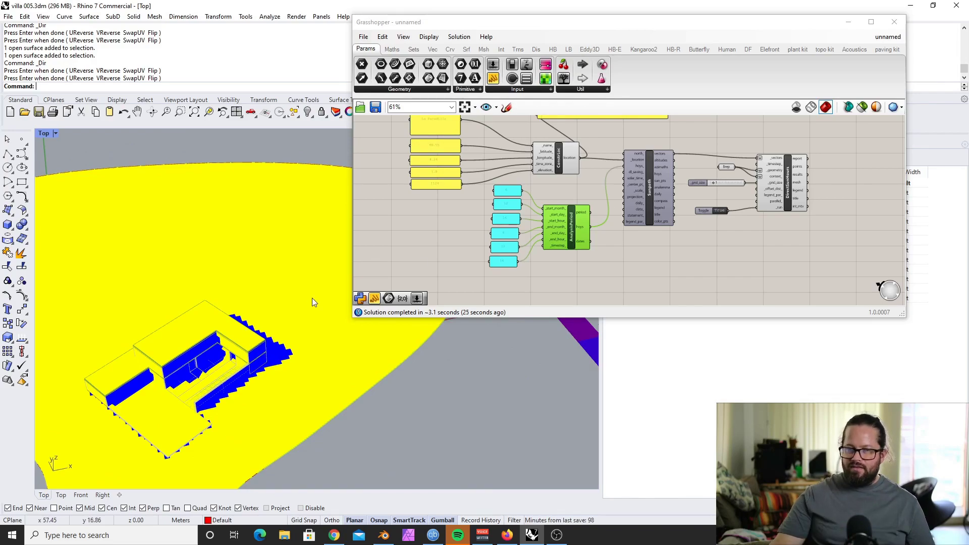
scroll(253, 356, up, 6)
scroll(253, 357, down, 6)
shift+right_drag(253, 356, 291, 285)
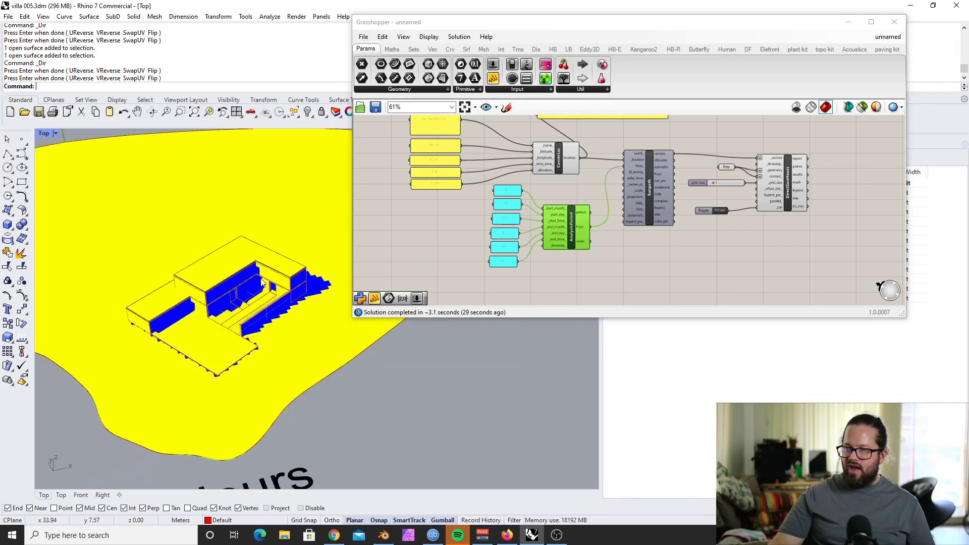
scroll(262, 283, up, 3)
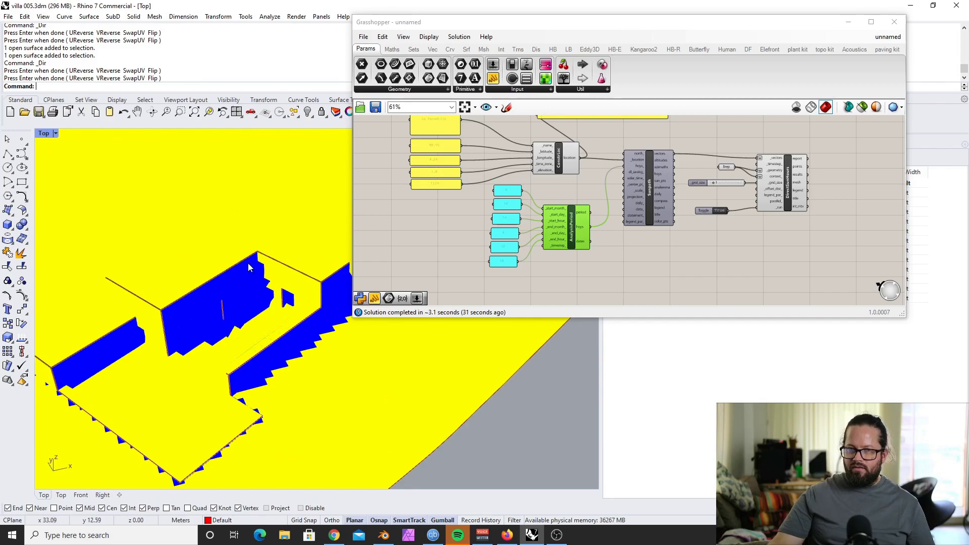
scroll(249, 267, down, 3)
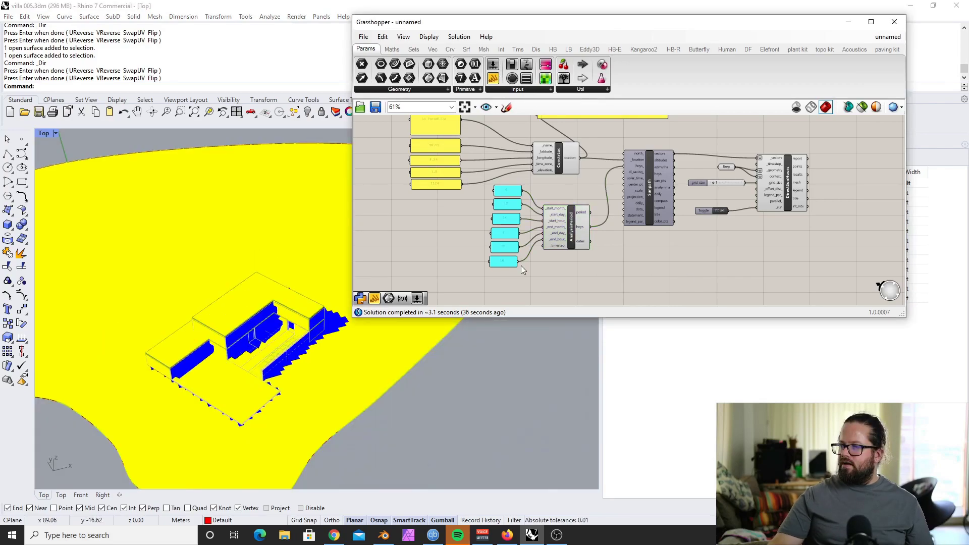
Lock the Grasshopper solver and set the Analysis Period's end hour panel to 20.
scroll(521, 266, up, 4)
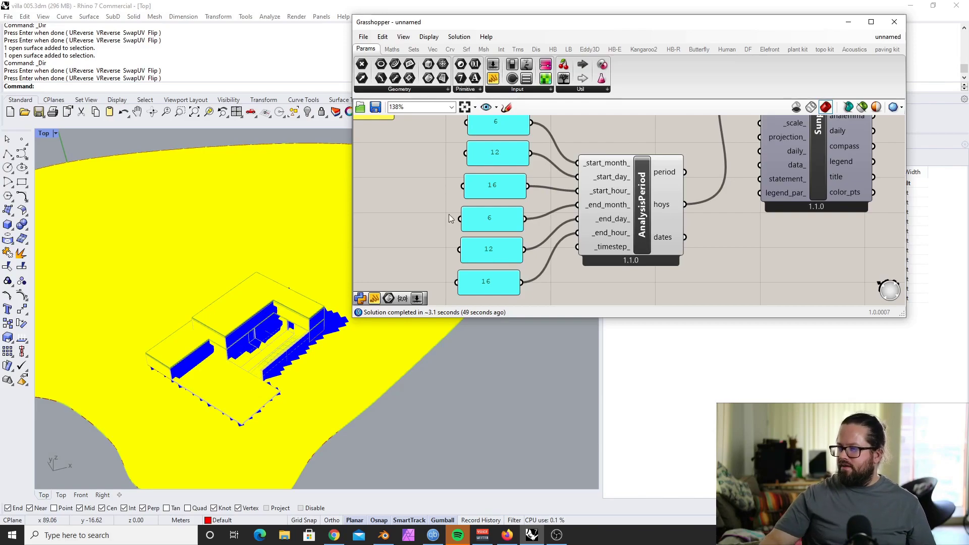
scroll(492, 248, down, 2)
scroll(503, 177, up, 2)
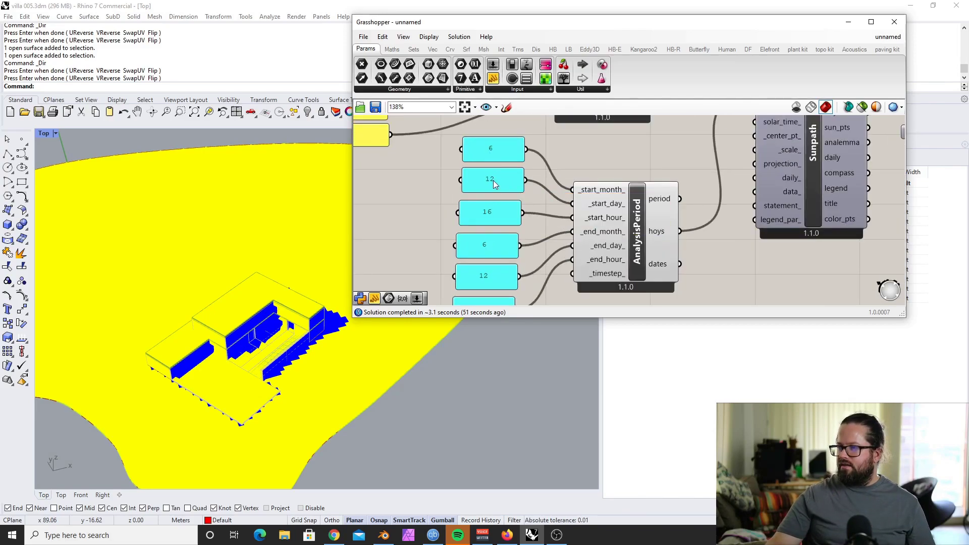
scroll(489, 279, down, 2)
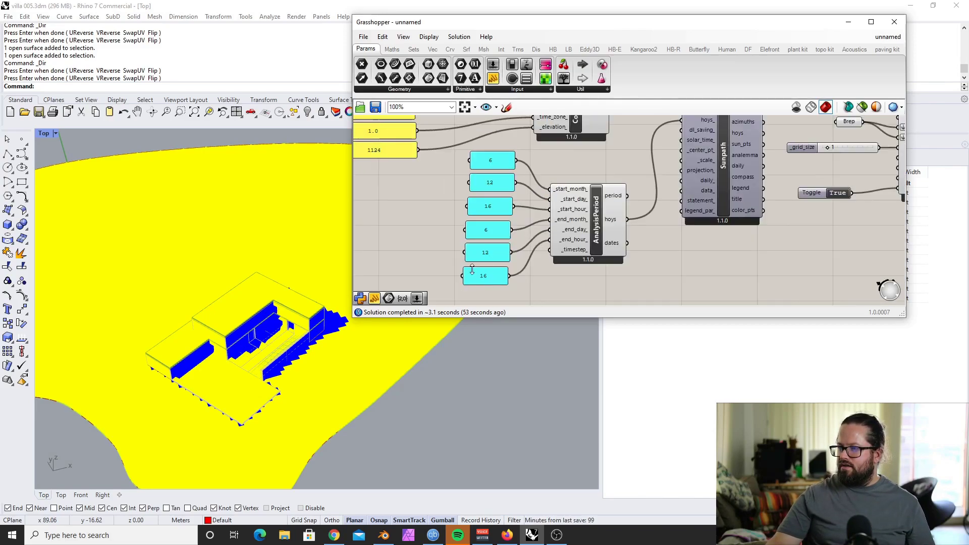
middle_click(410, 206)
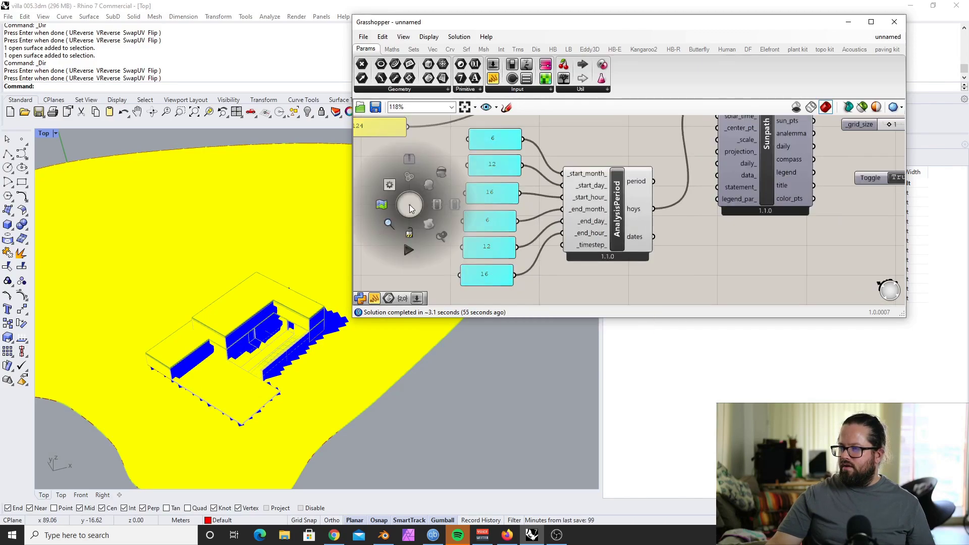
click(409, 233)
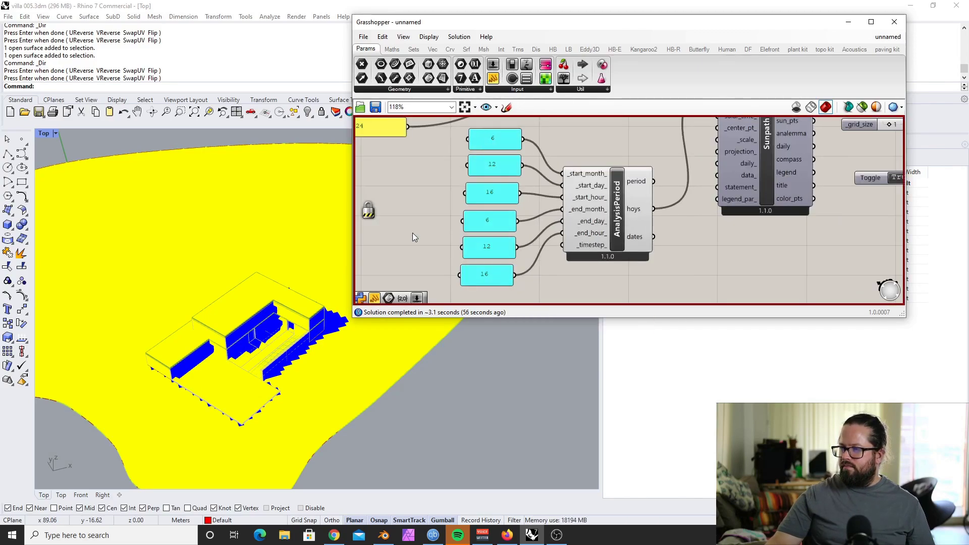
double_click(486, 274)
key(BackSpace)
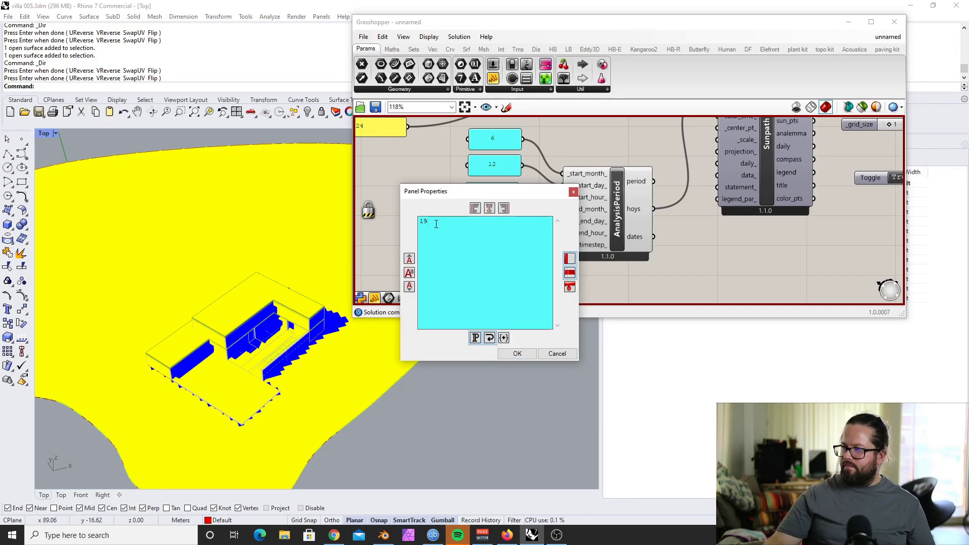
drag(429, 221, 401, 219)
text(20)
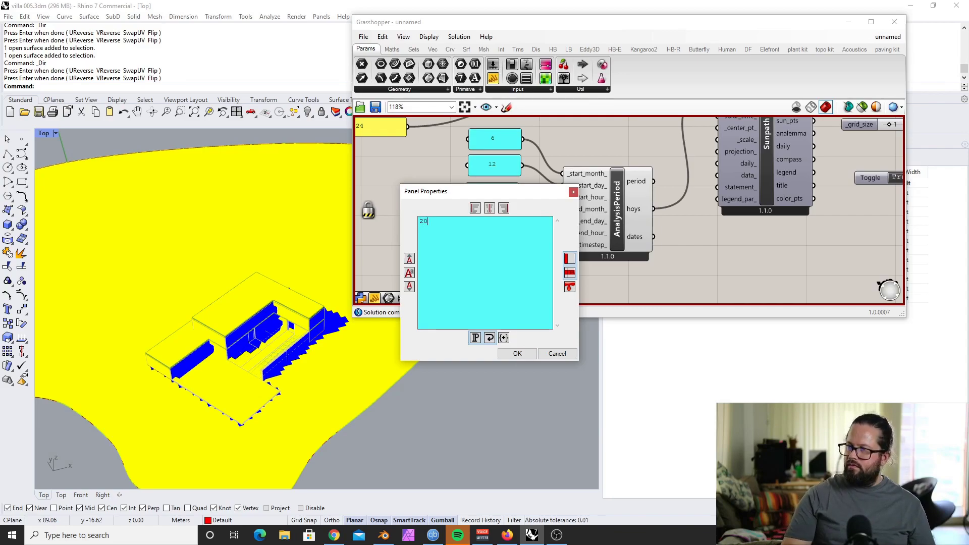
click(518, 353)
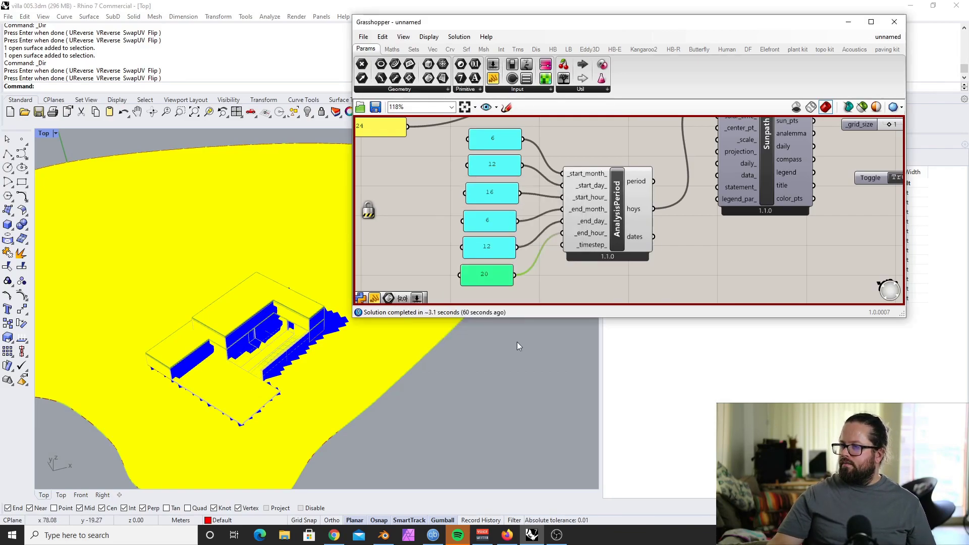
Set the Analysis Period's start hour panel to 6 and unlock the solver to recalculate.
double_click(492, 196)
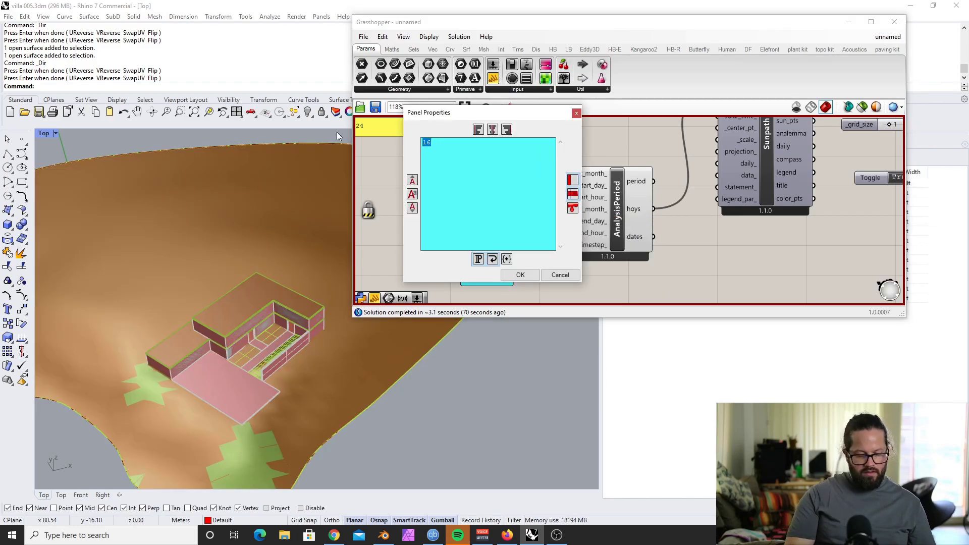
text(6)
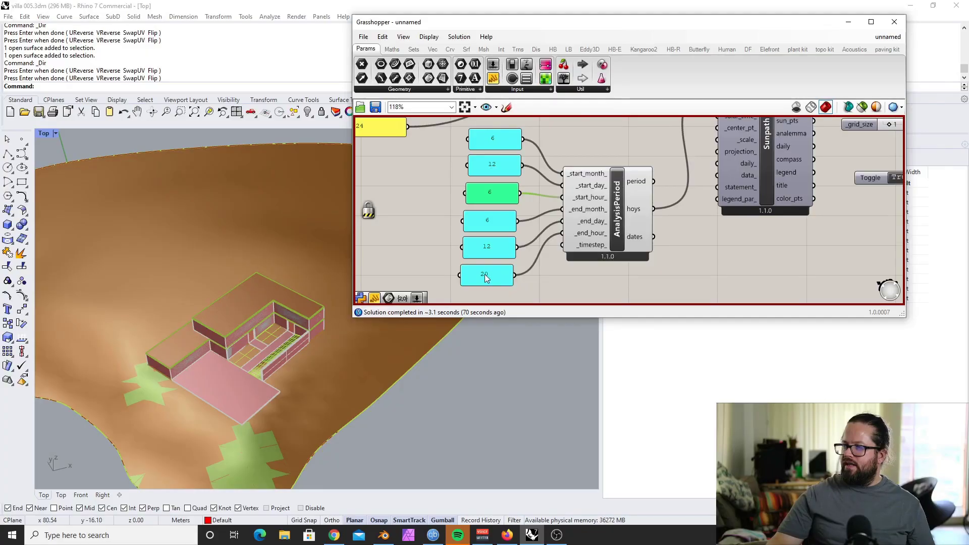
middle_click(390, 208)
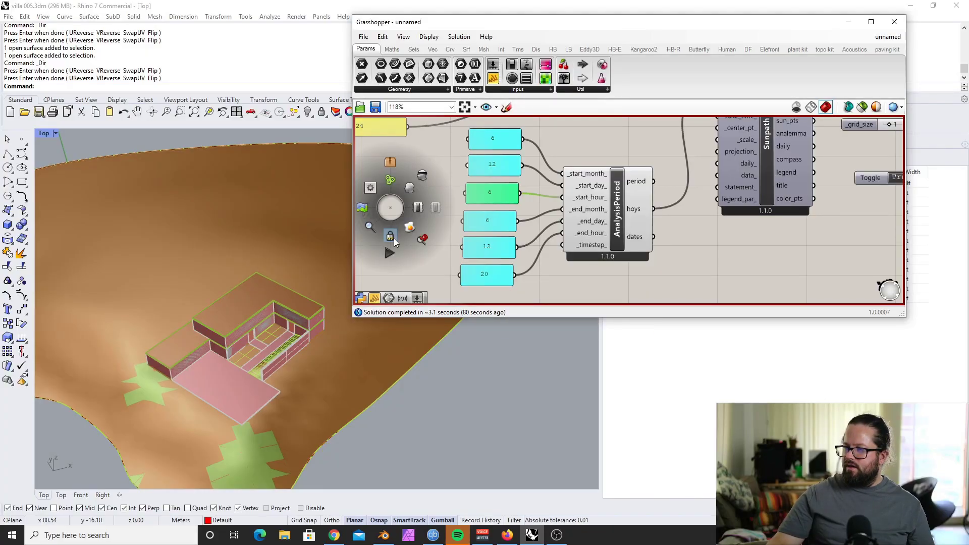
click(394, 238)
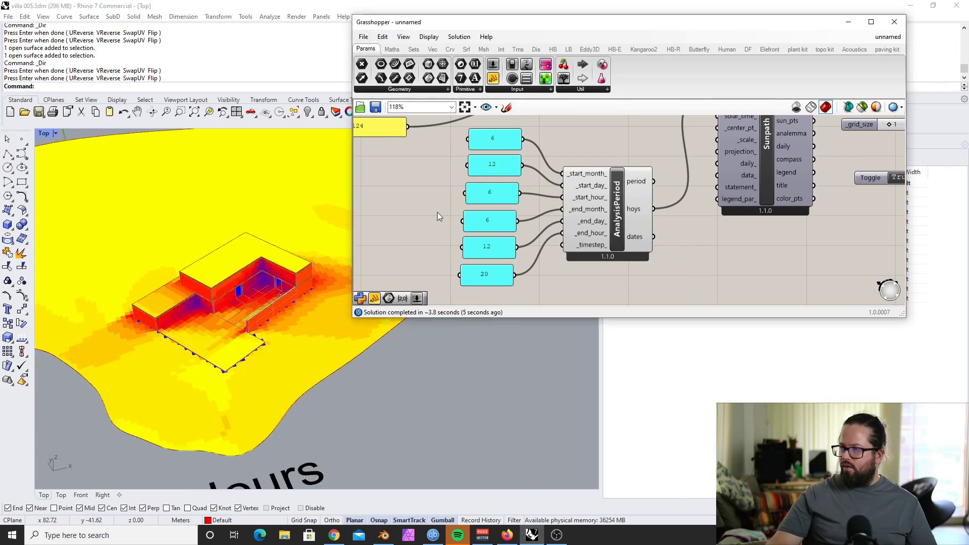
Examine the hoys output values, the recalculated sun hours around the villa and the hours legend.
mouse_move(635, 213)
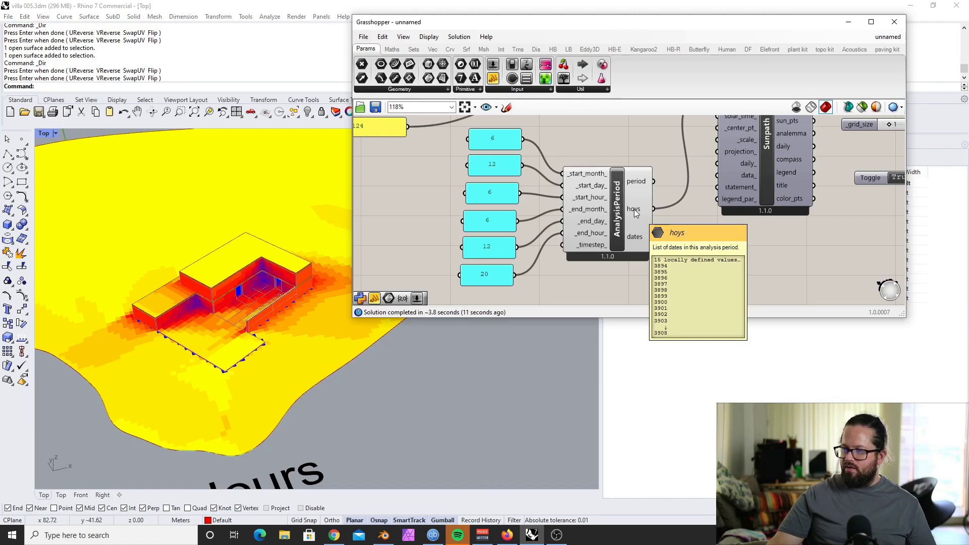
mouse_move(230, 362)
right_down()
mouse_move(208, 371)
mouse_move(220, 369)
right_up()
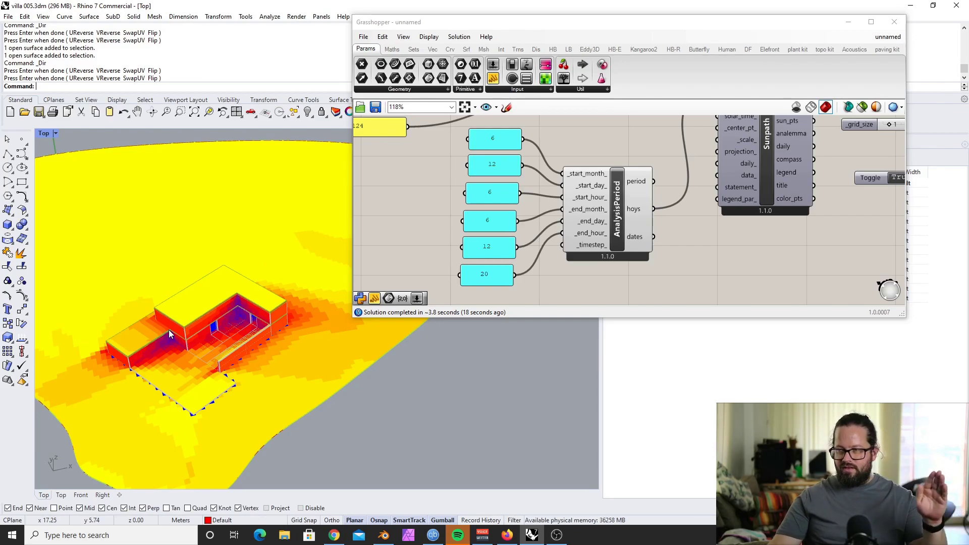
right_drag(245, 347, 275, 346)
scroll(229, 350, down, 6)
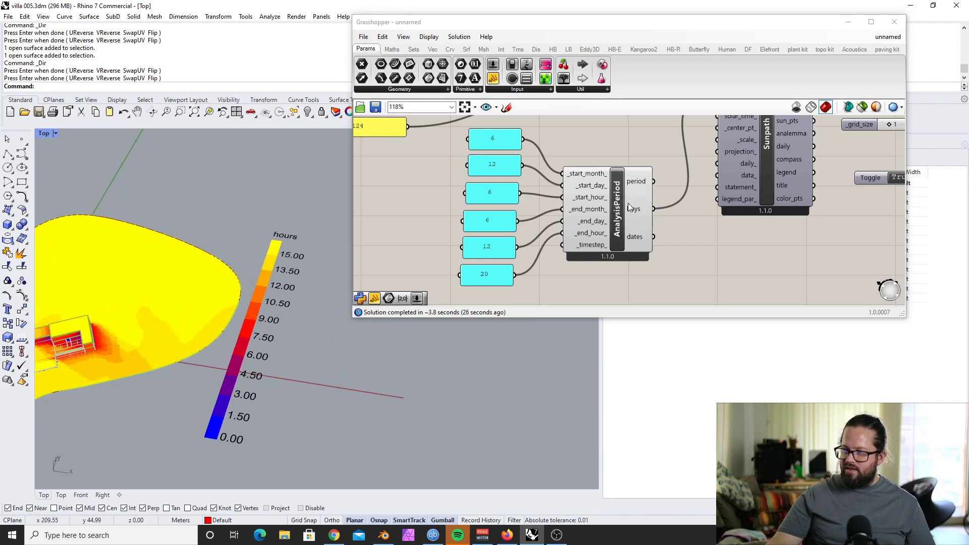
mouse_move(631, 210)
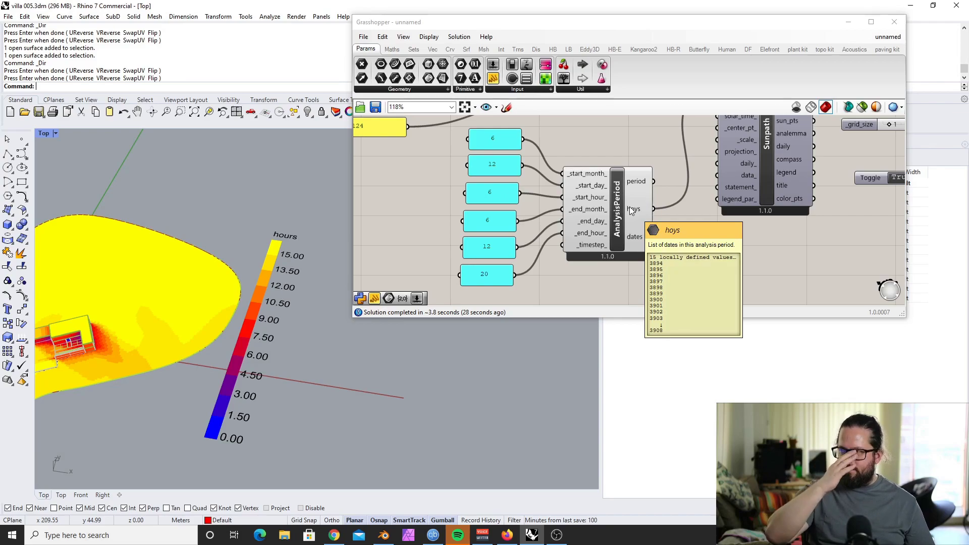
right_drag(338, 302, 139, 249)
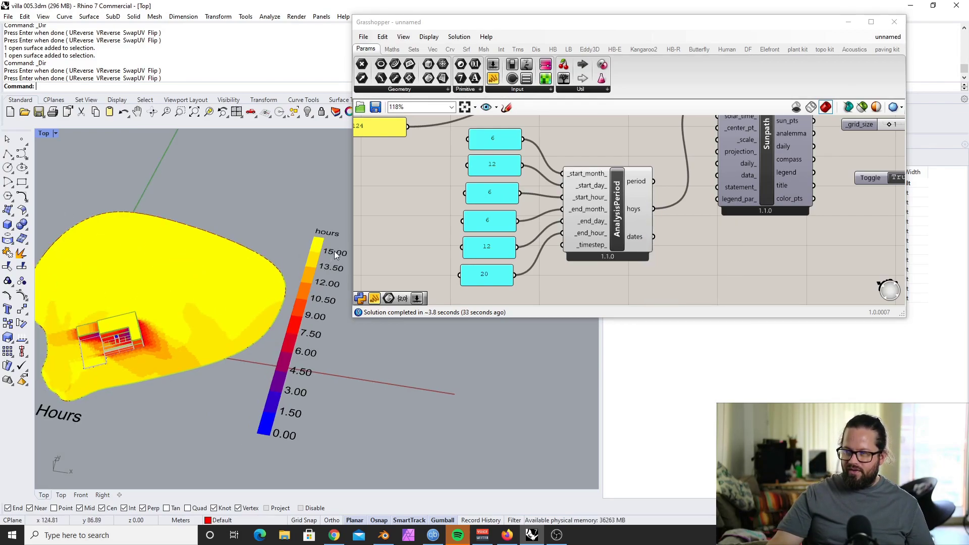
scroll(139, 269, down, 5)
right_drag(139, 269, 204, 276)
scroll(204, 278, up, 8)
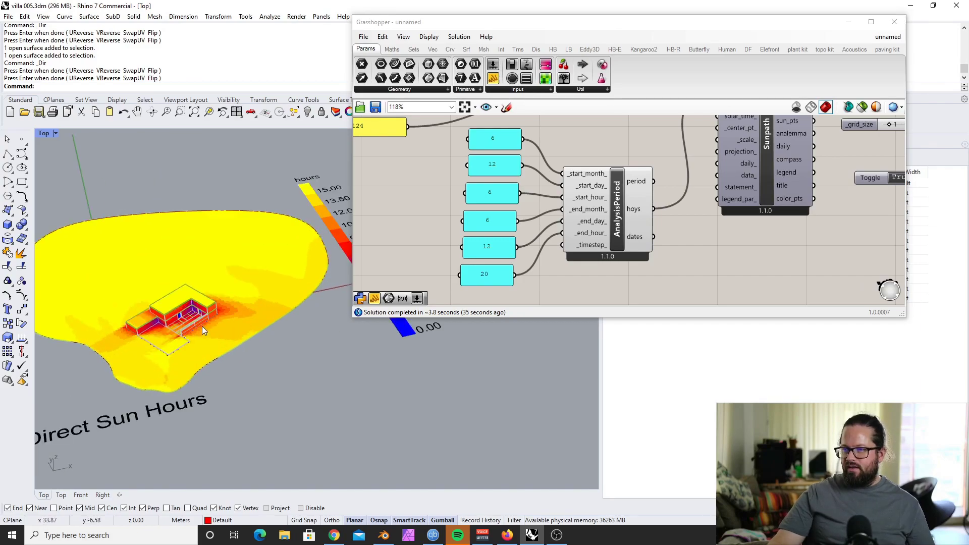
Examine the direct sun hours in the villa's courtyard and on the surrounding terrain against the hours legend.
scroll(121, 302, up, 3)
scroll(115, 308, up, 4)
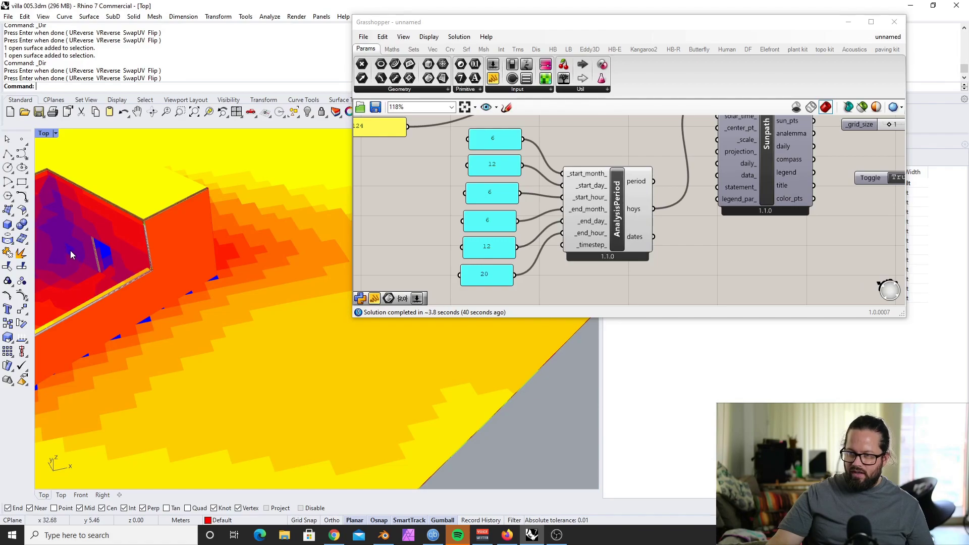
scroll(71, 250, down, 10)
scroll(210, 288, up, 6)
scroll(210, 289, down, 5)
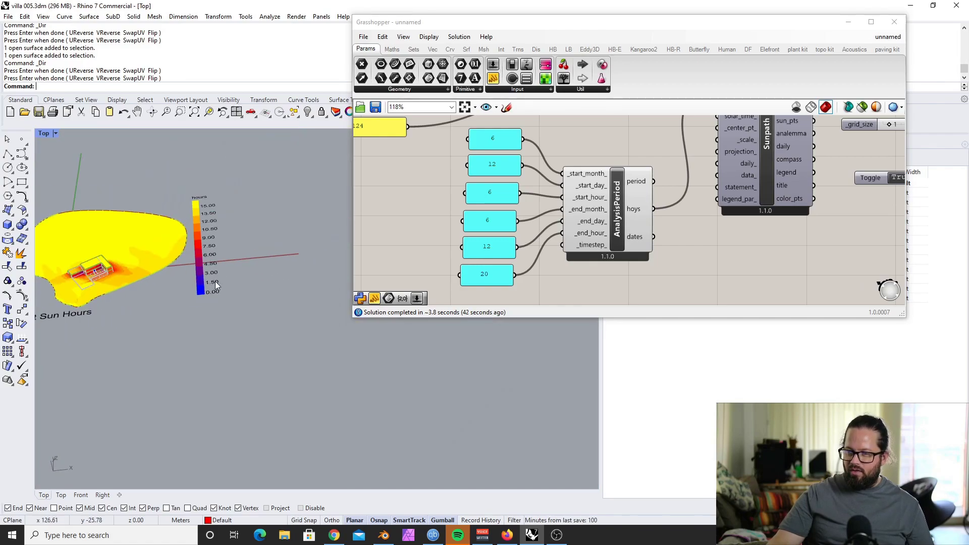
right_drag(215, 281, 169, 317)
scroll(143, 283, up, 6)
scroll(133, 281, up, 6)
scroll(201, 271, down, 7)
shift+right_drag(252, 333, 229, 326)
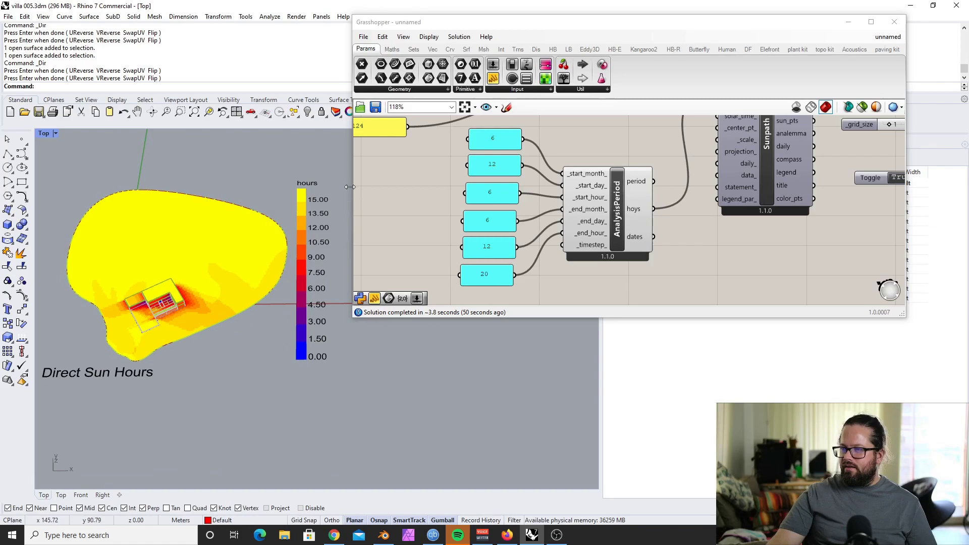
Narrow the Grasshopper window to uncover more of the Rhino viewport and frame the villa's sun hours result.
drag(350, 187, 491, 187)
scroll(408, 265, down, 2)
scroll(328, 313, up, 4)
scroll(362, 270, down, 2)
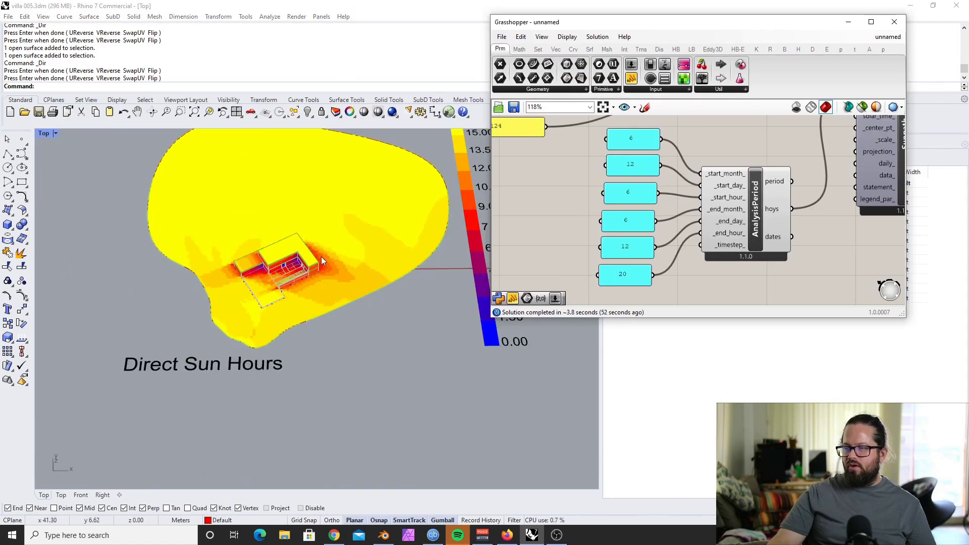
scroll(321, 257, up, 3)
scroll(310, 253, down, 3)
scroll(238, 259, up, 4)
scroll(239, 259, down, 2)
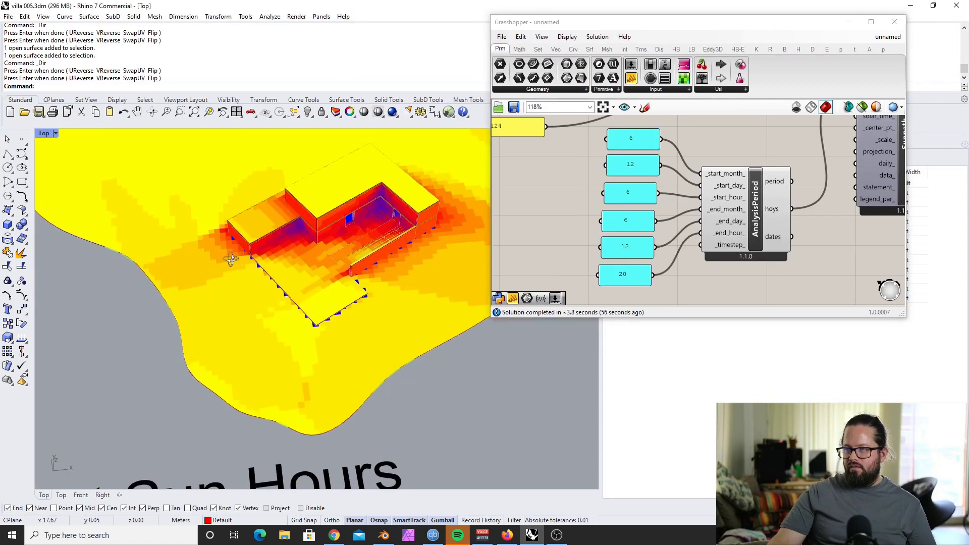
Examine the sun hours on the villa's roofs, courtyard, terrace and adjacent ground from several angles and distances.
right_drag(231, 258, 303, 265)
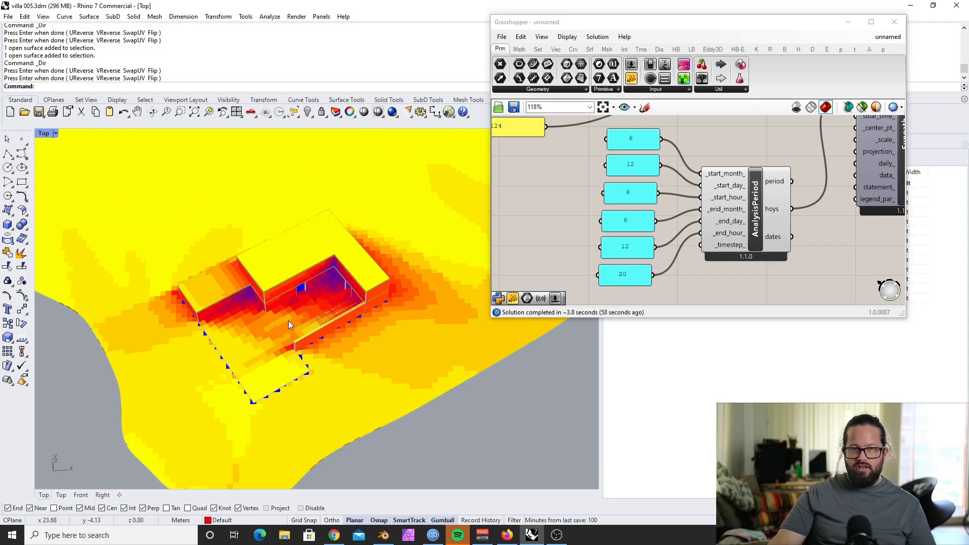
right_drag(288, 321, 320, 332)
scroll(292, 326, down, 7)
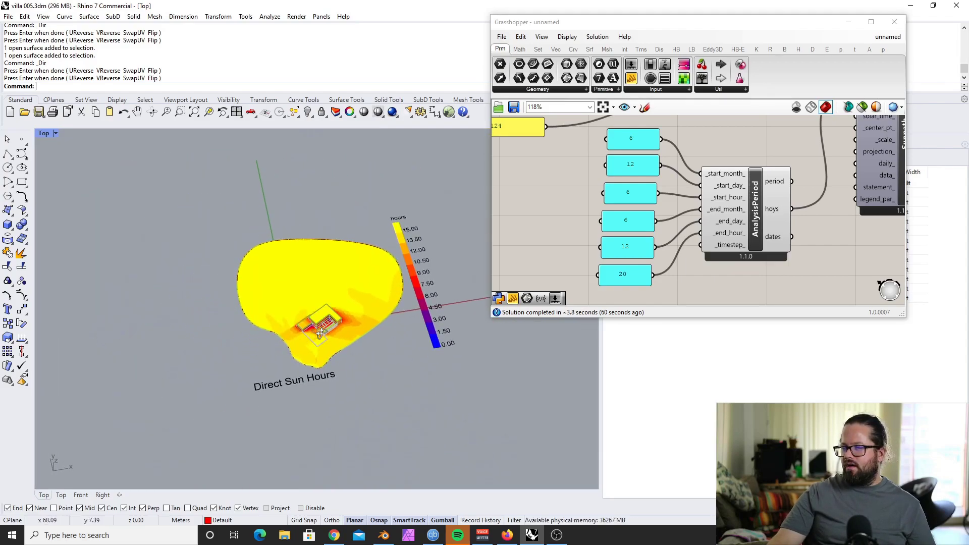
scroll(328, 325, up, 5)
scroll(336, 322, down, 5)
scroll(190, 327, up, 6)
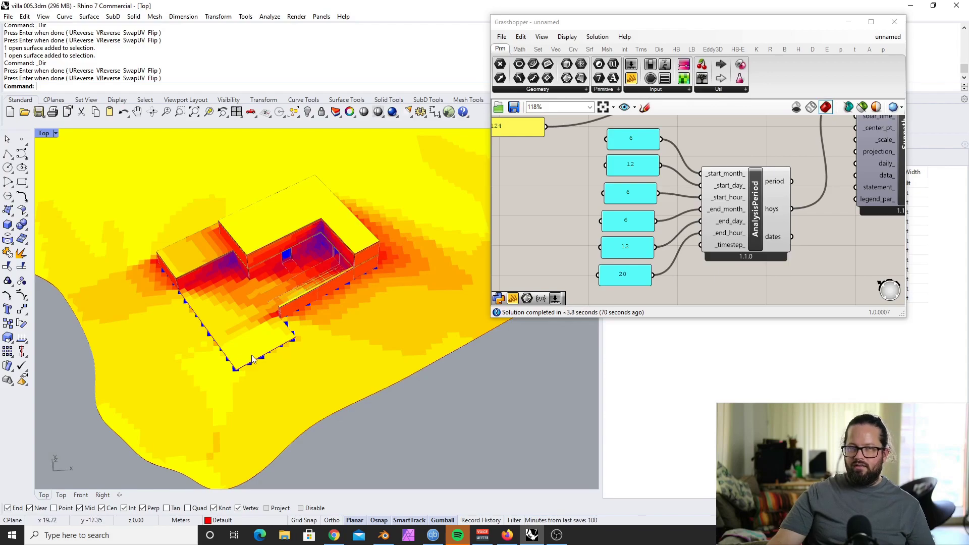
right_drag(268, 309, 407, 267)
scroll(292, 331, down, 8)
scroll(419, 265, up, 8)
scroll(419, 265, up, 3)
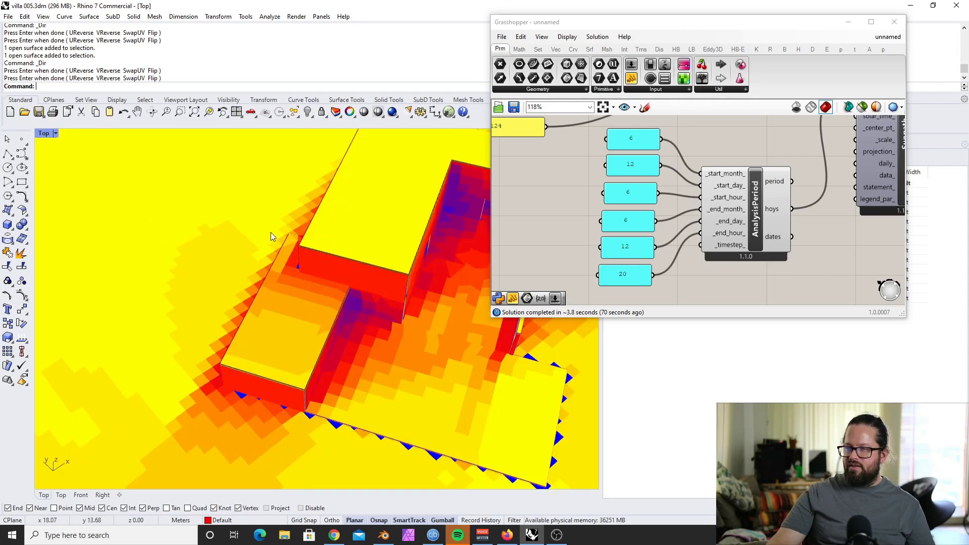
scroll(304, 299, down, 5)
right_drag(304, 299, 259, 329)
scroll(161, 298, up, 6)
scroll(164, 298, down, 5)
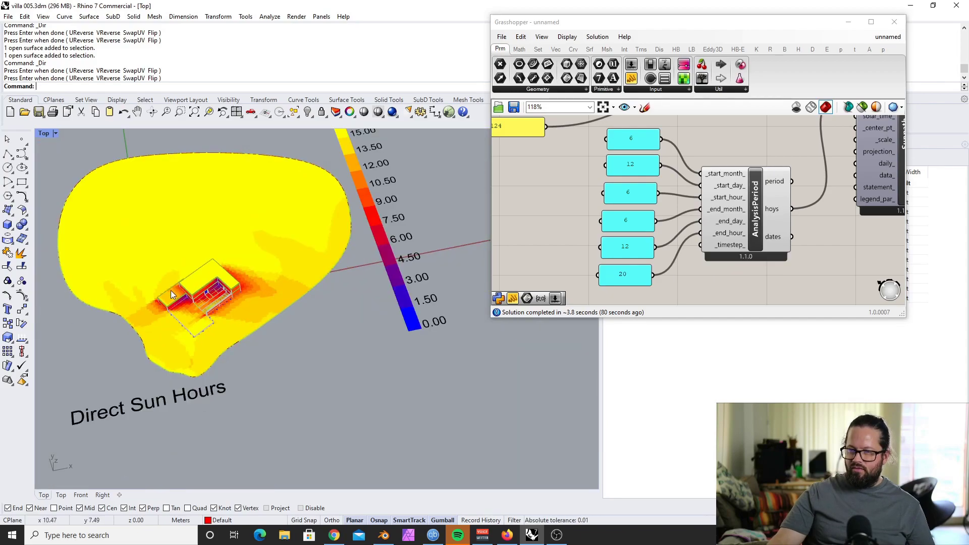
Review the shaded zones beside the villa and around its courtyard, both up close and across the whole terrain.
scroll(197, 271, up, 3)
scroll(197, 270, down, 1)
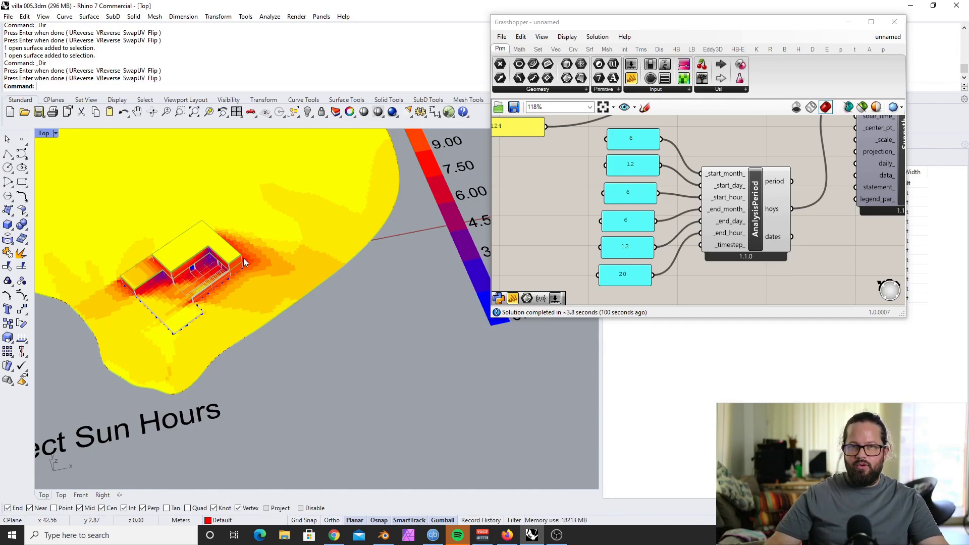
scroll(326, 309, down, 5)
scroll(320, 314, up, 5)
scroll(310, 278, down, 2)
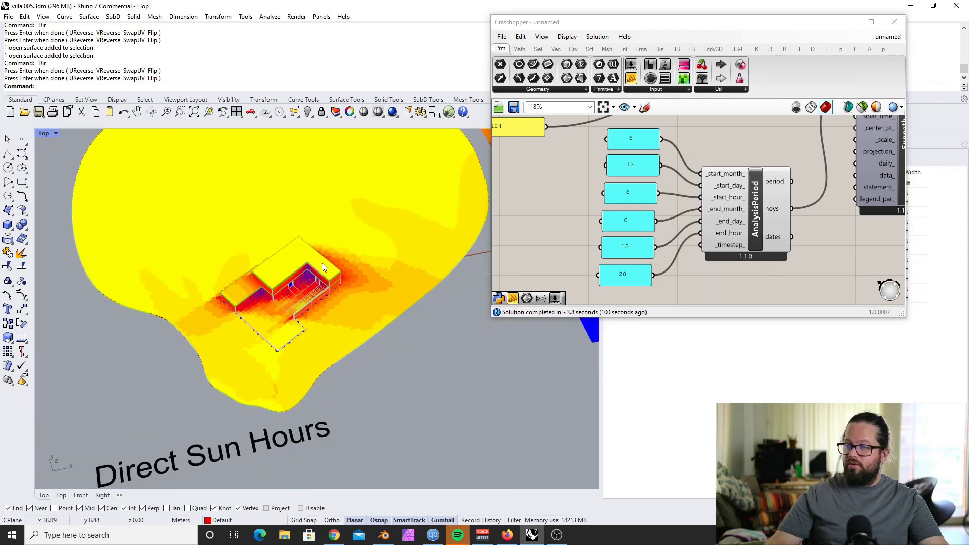
scroll(301, 267, up, 2)
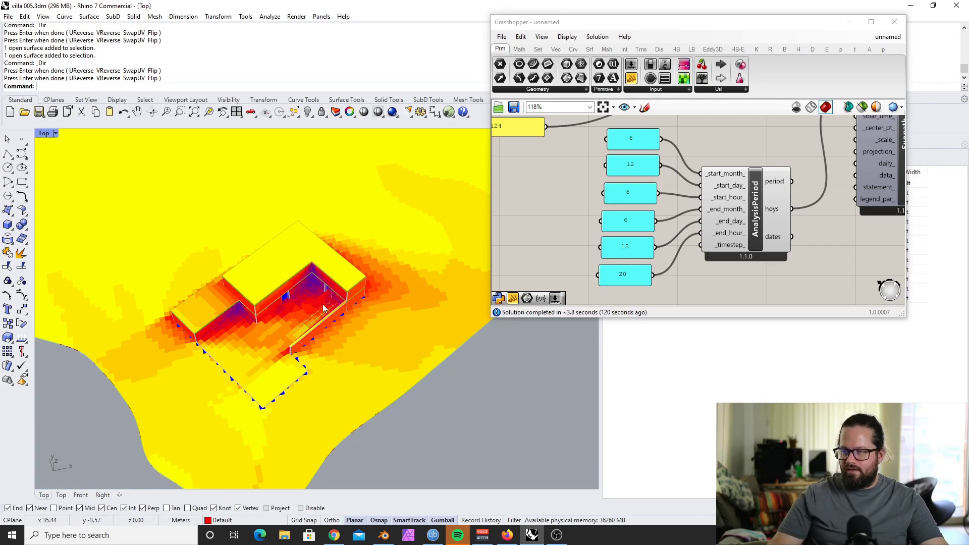
scroll(247, 281, up, 5)
scroll(252, 280, down, 6)
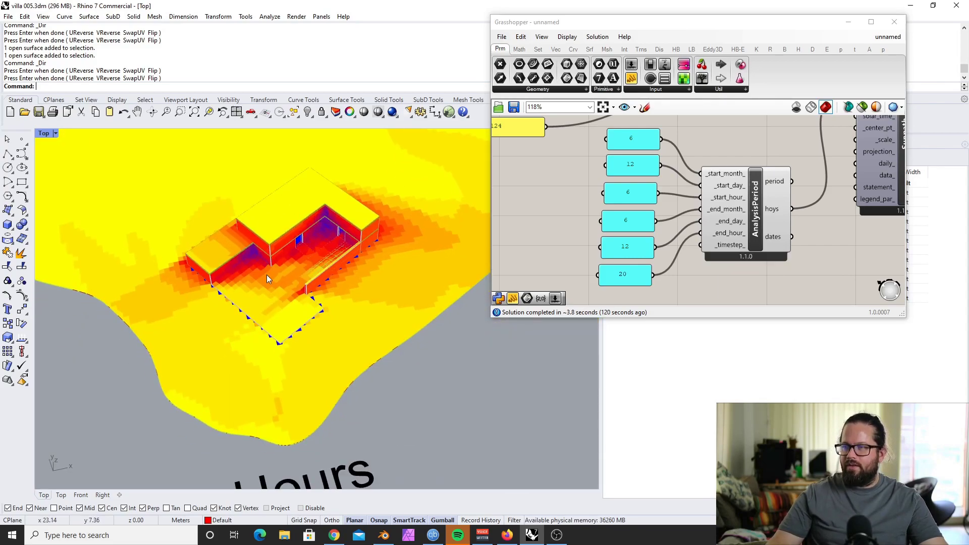
right_drag(302, 288, 350, 295)
Survey the whole Grasshopper definition, from the Analysis Period and Sunpath components to the separate group above them.
click(570, 197)
scroll(581, 162, down, 7)
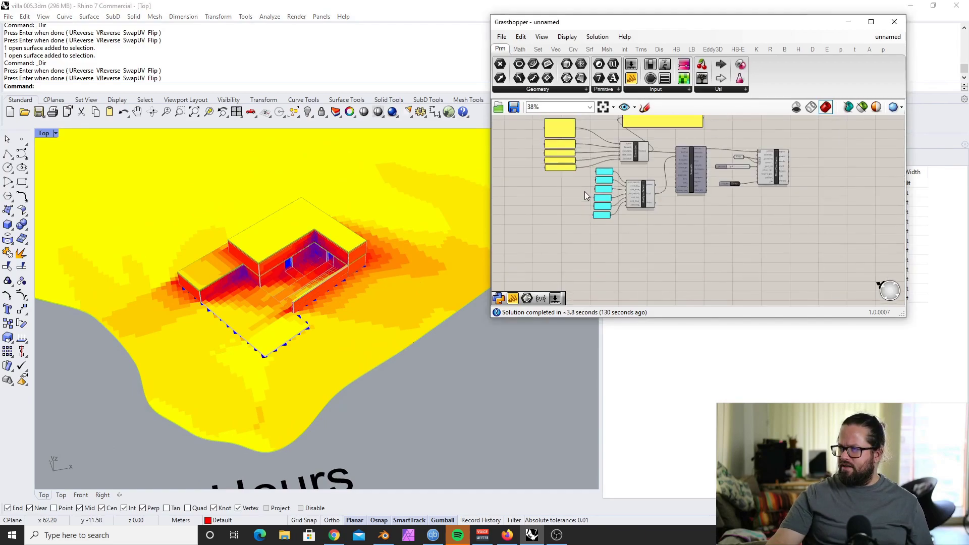
scroll(581, 162, up, 3)
scroll(595, 198, down, 9)
scroll(575, 144, up, 5)
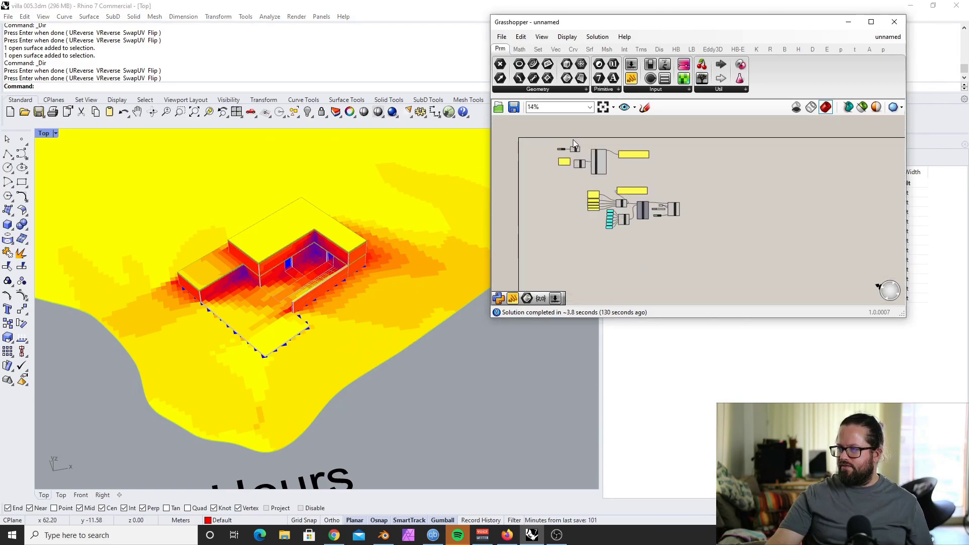